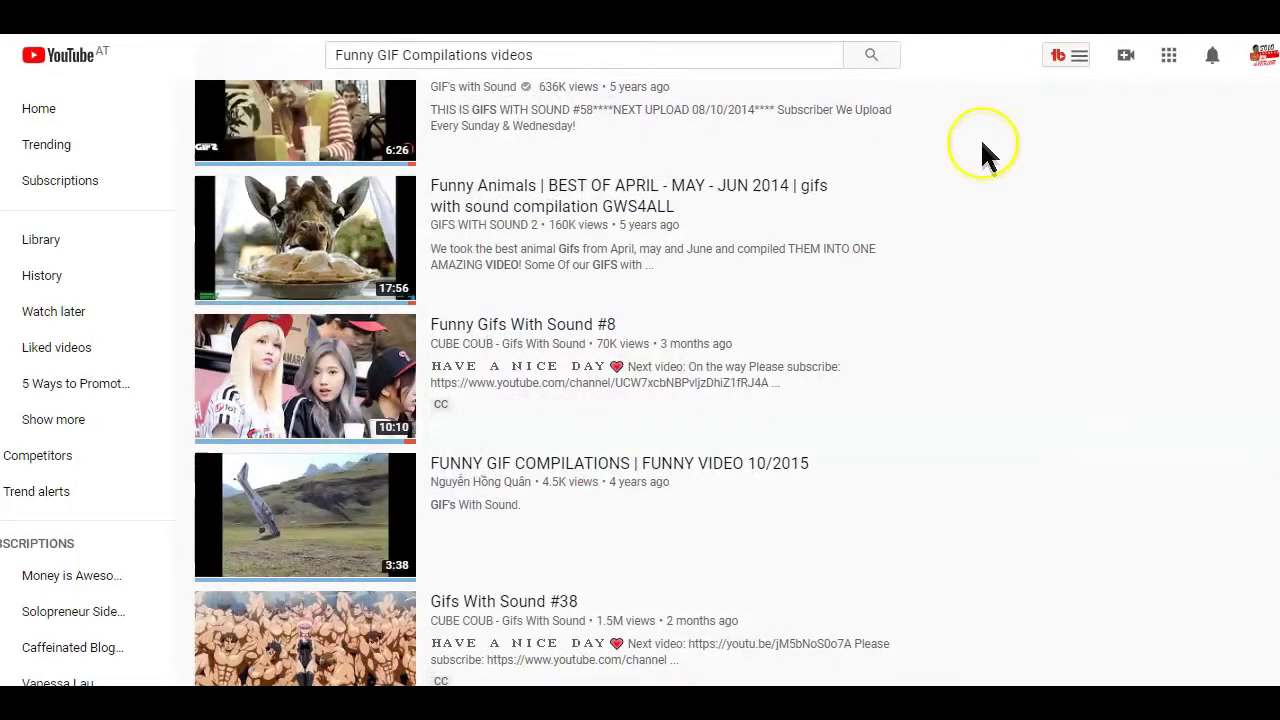
# Examine the YouTube results for funny GIF compilations, motivational quotes and top-10 clips, plus the sales page's viral and round-up video examples
pyautogui.scroll(10, 982, 143)
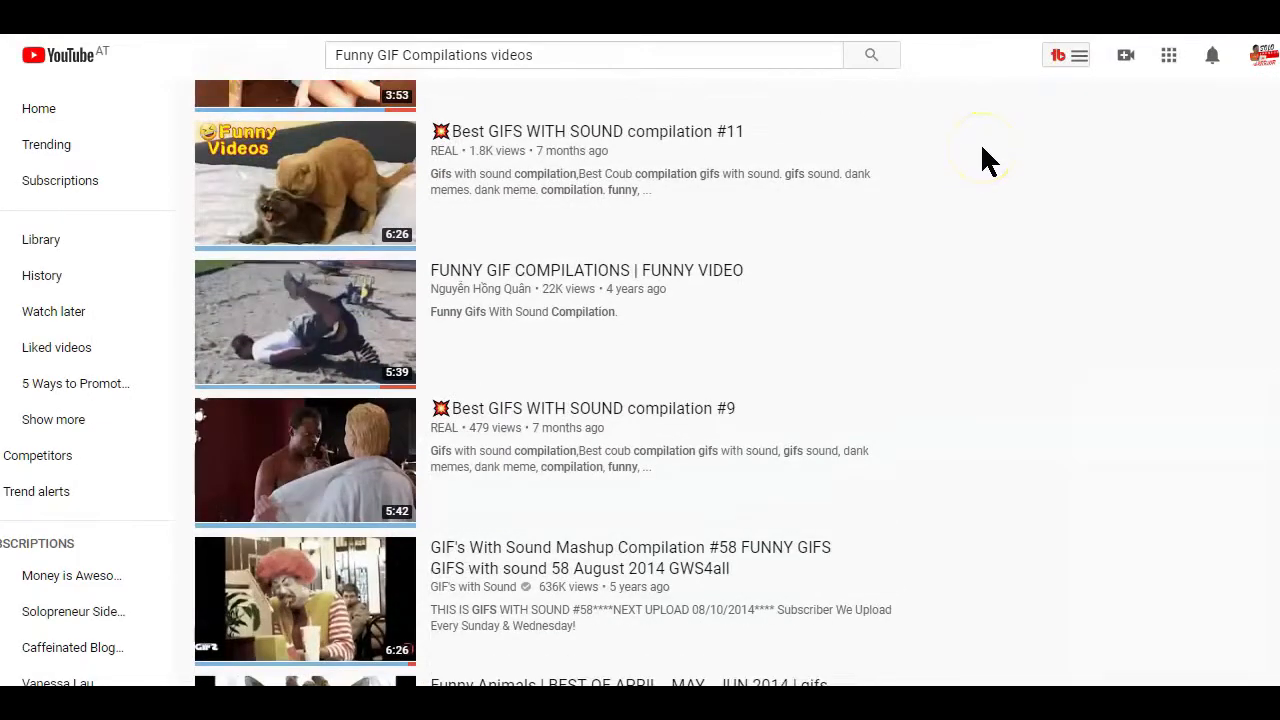
pyautogui.scroll(6, 982, 160)
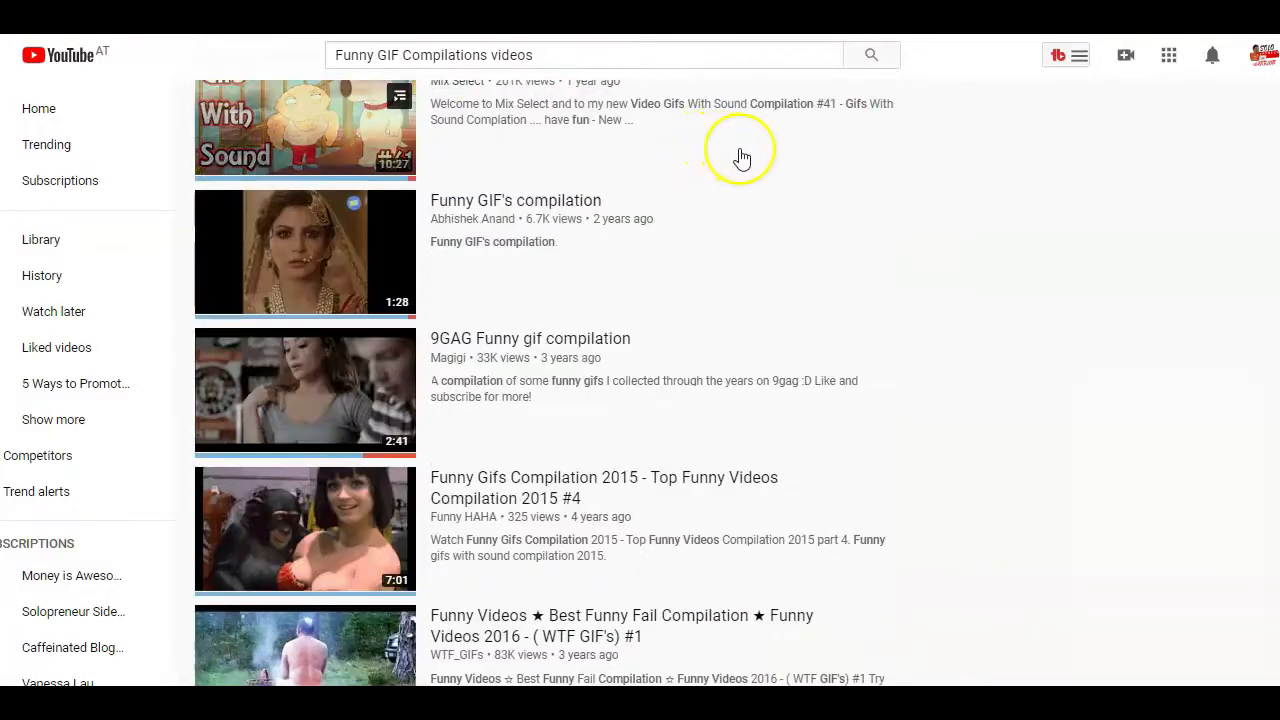
pyautogui.scroll(3, 741, 158)
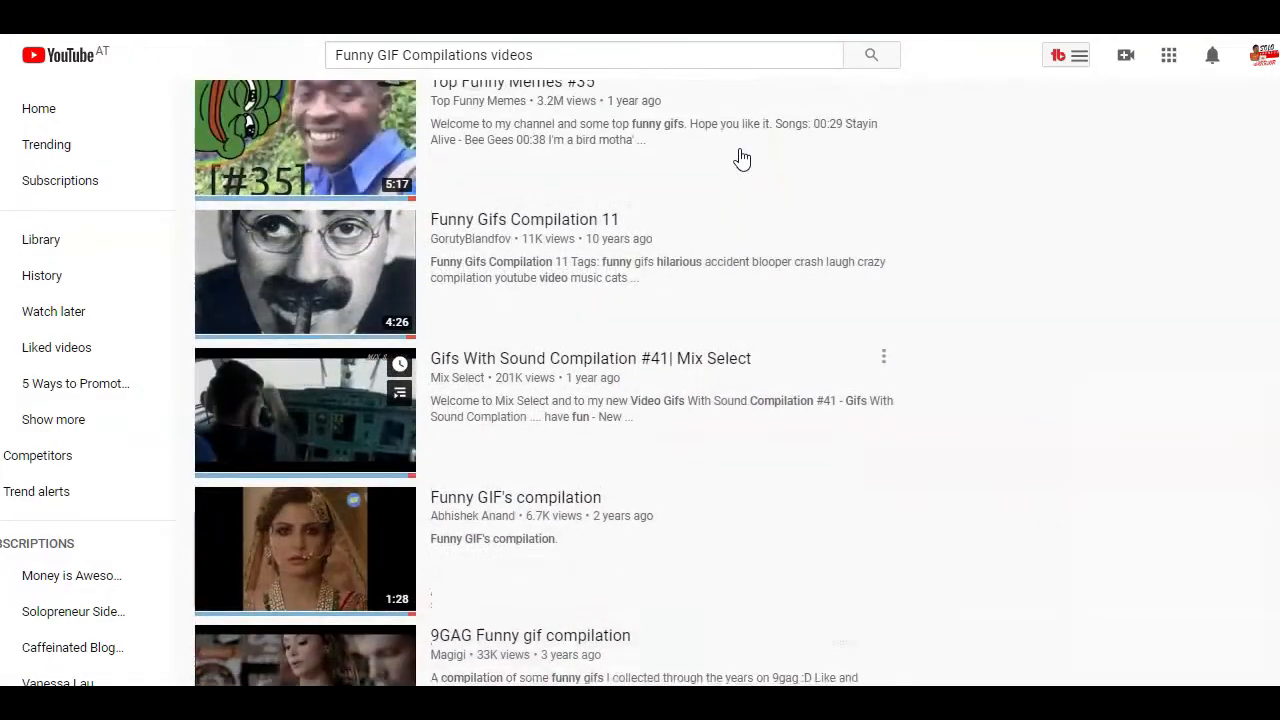
pyautogui.scroll(-10, 741, 158)
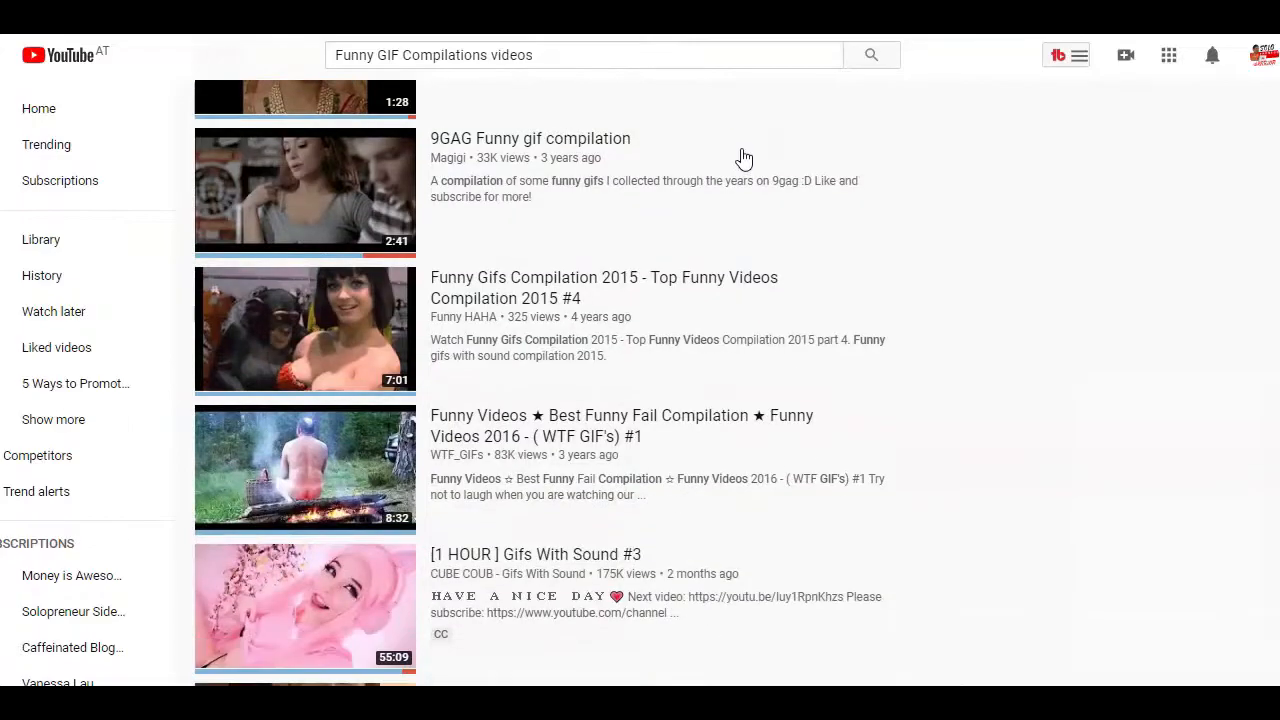
pyautogui.scroll(-4, 745, 158)
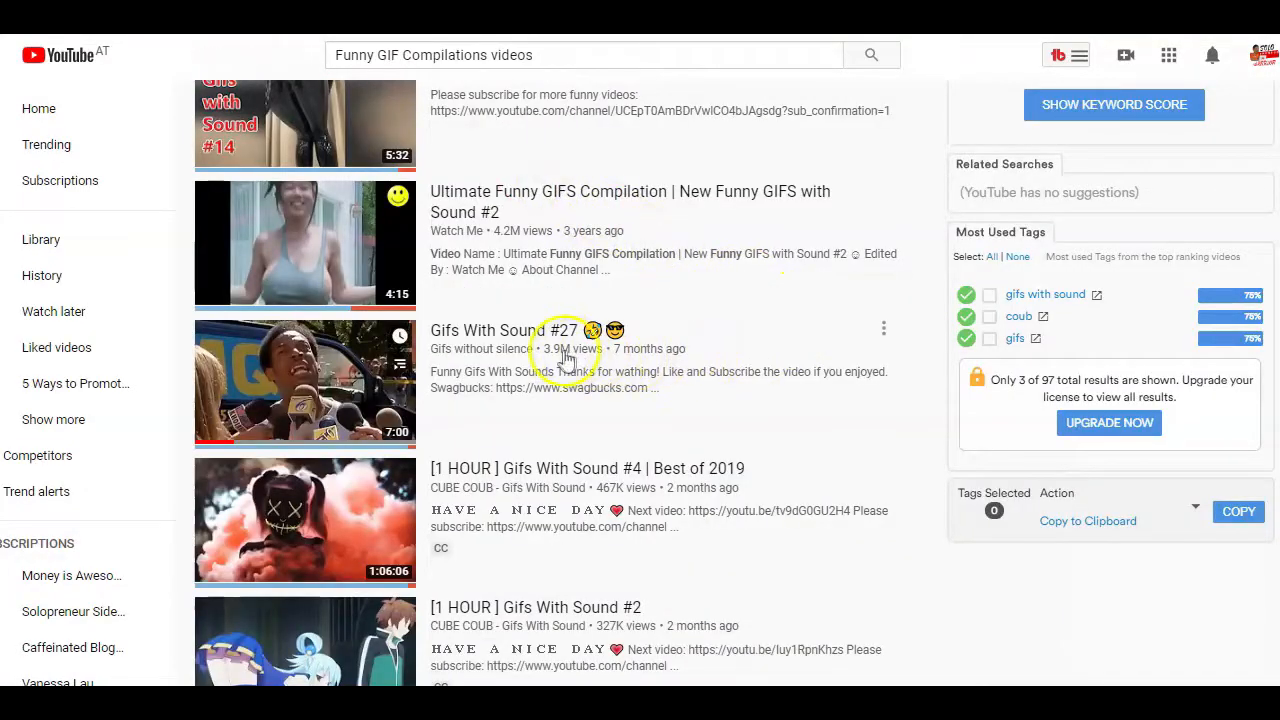
pyautogui.moveTo(556, 362)
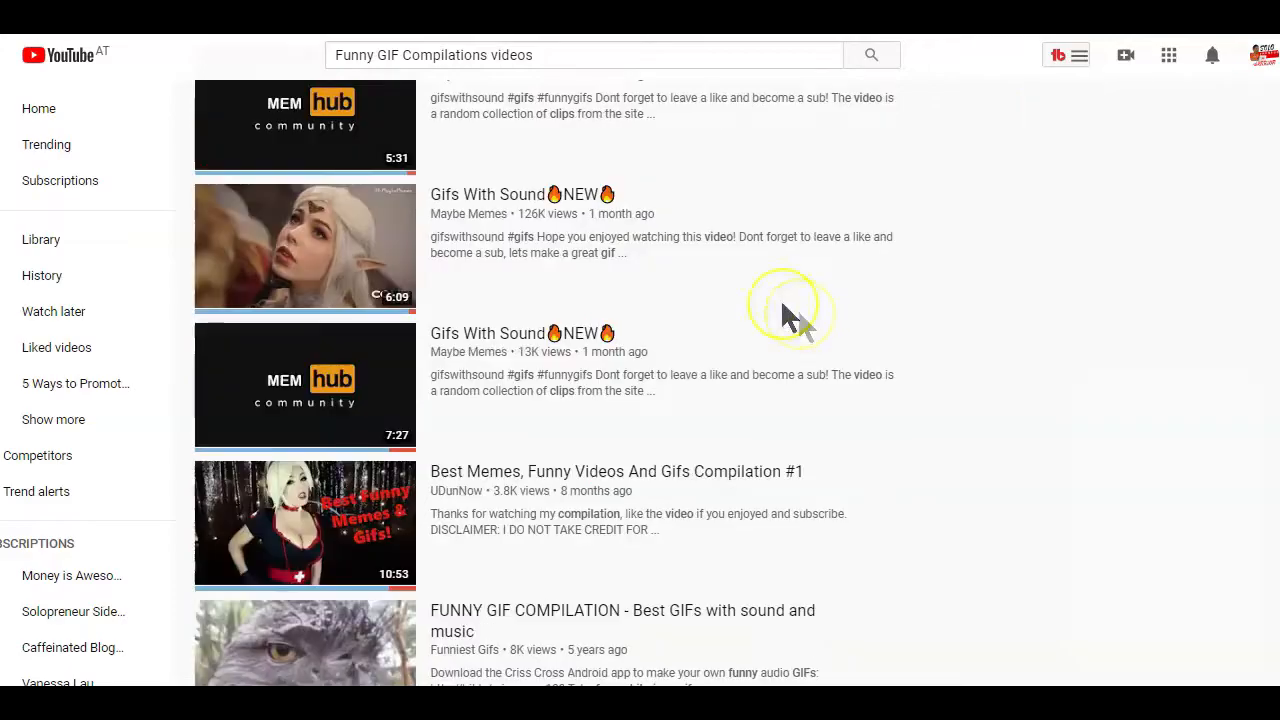
pyautogui.moveTo(525, 225)
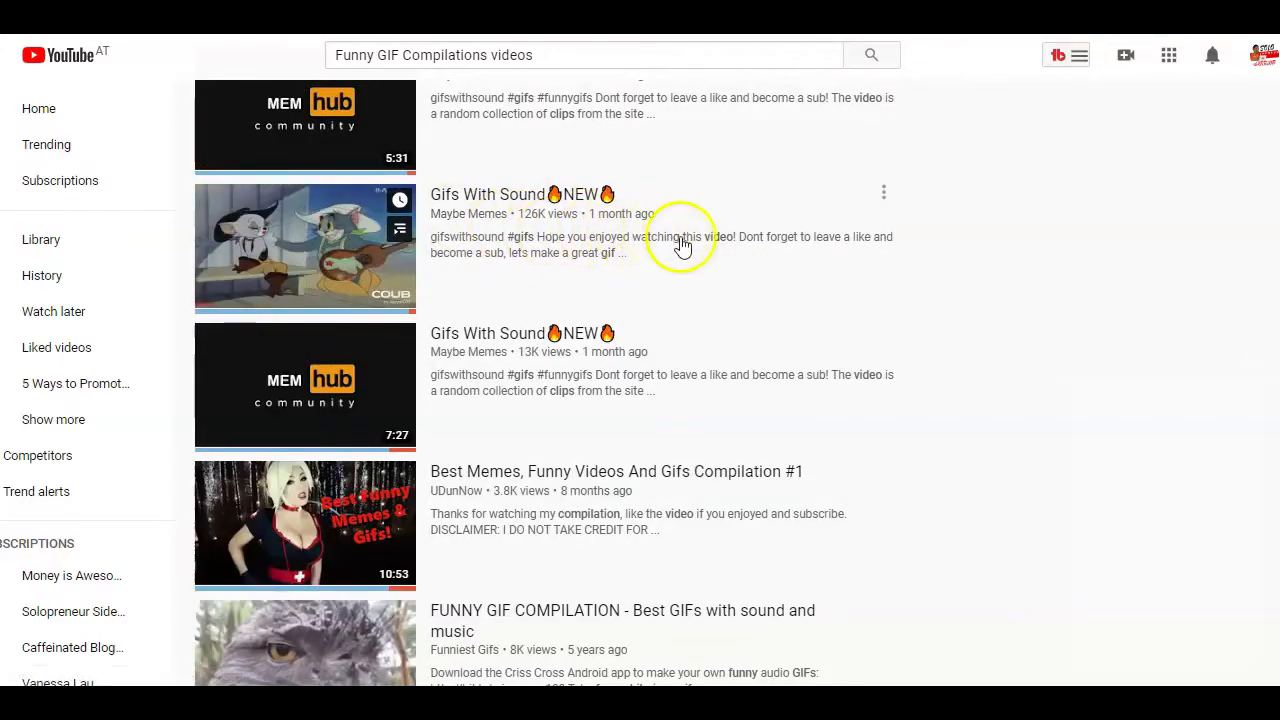
pyautogui.scroll(-6, 682, 244)
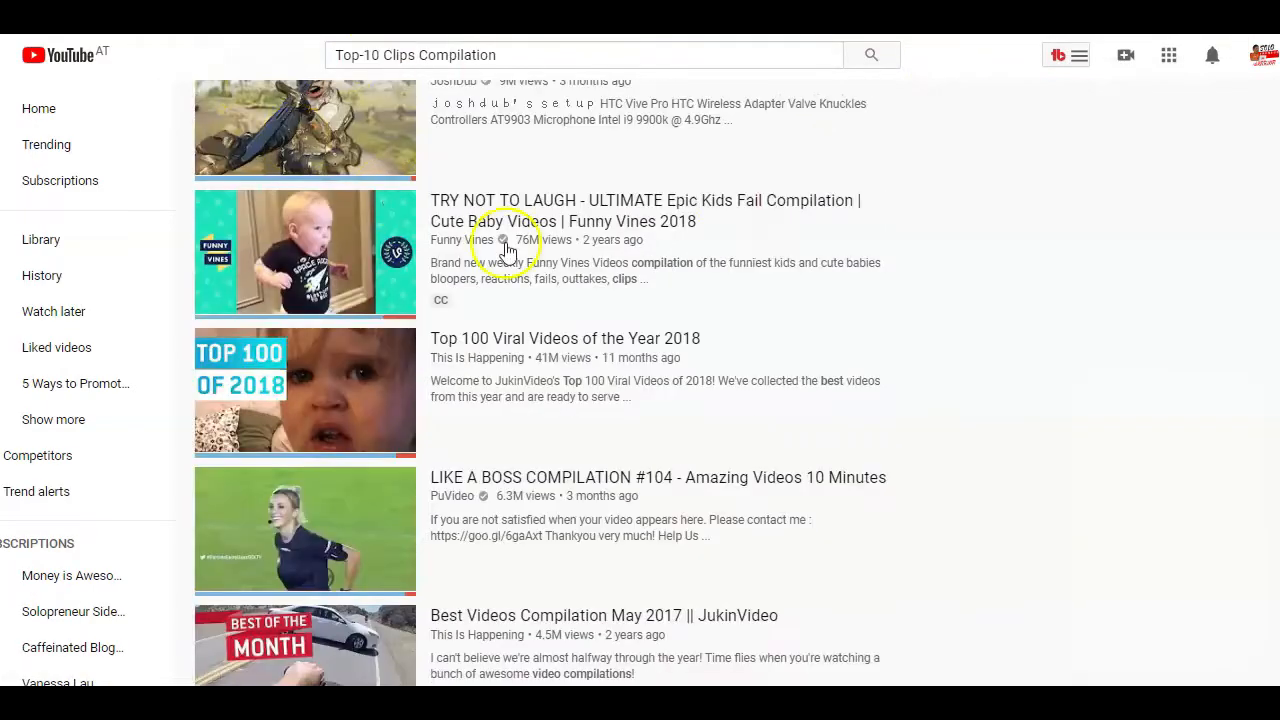
pyautogui.scroll(-5, 508, 251)
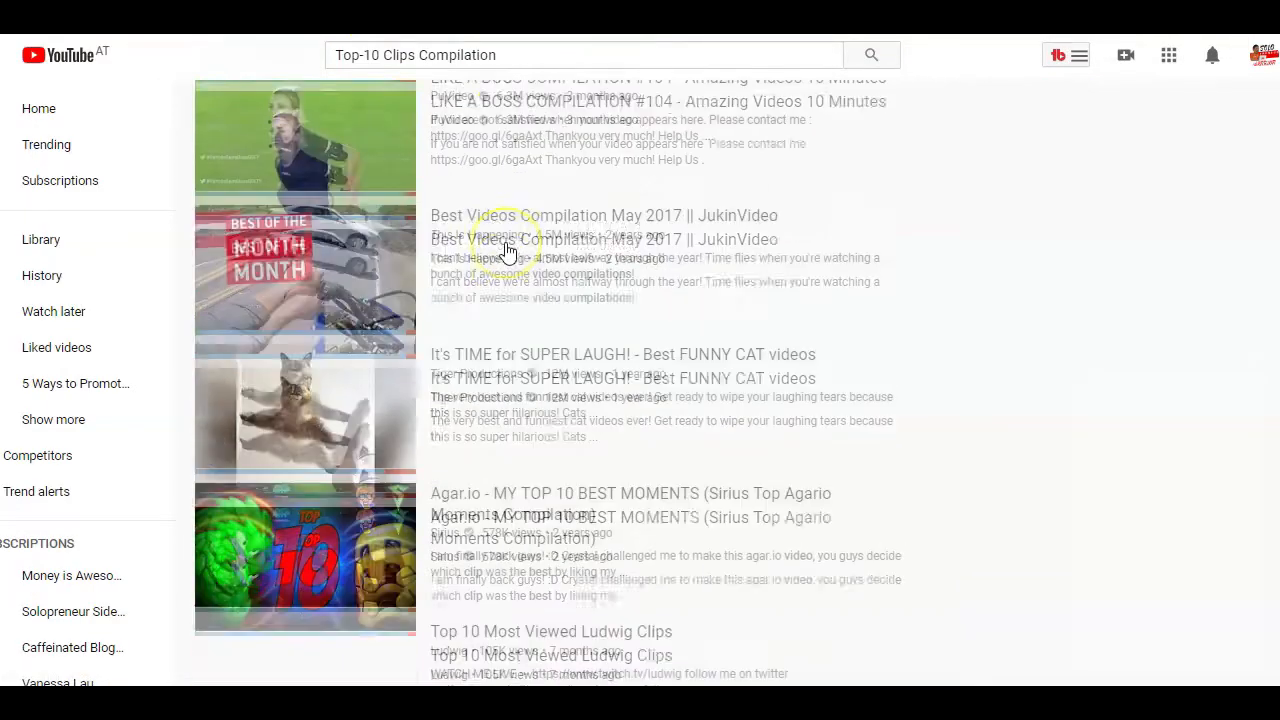
pyautogui.scroll(-6, 507, 250)
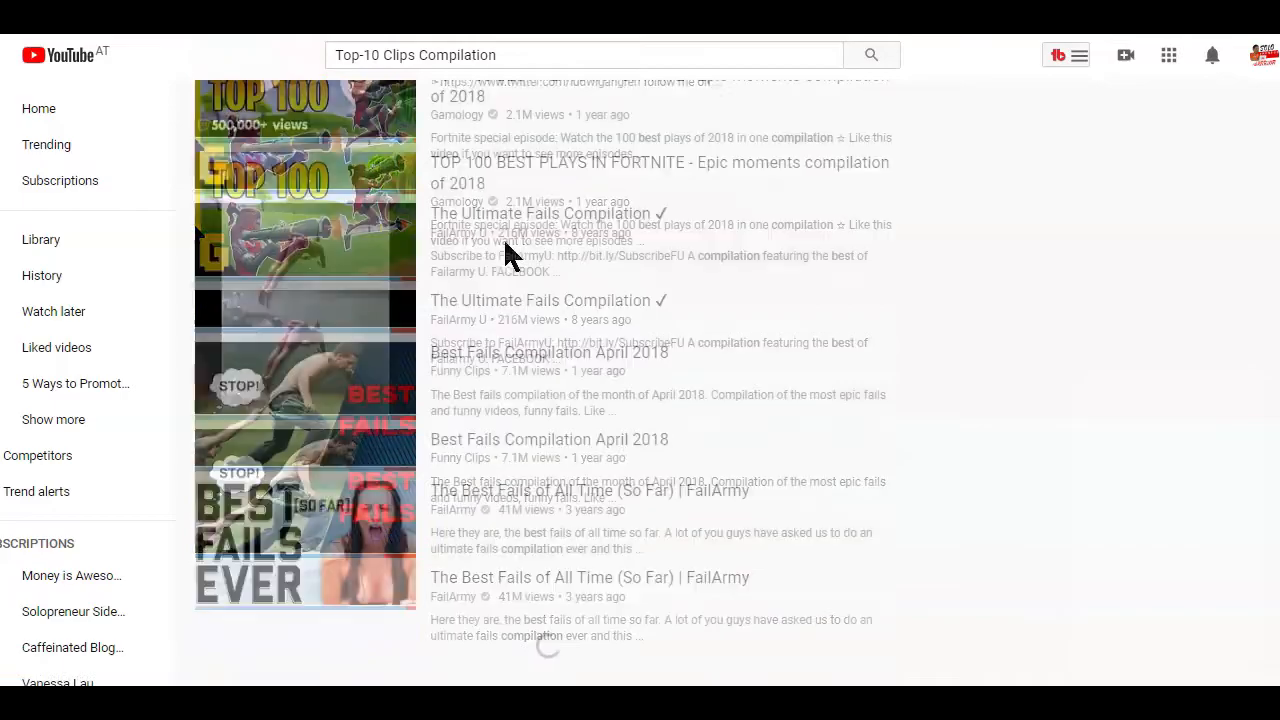
pyautogui.scroll(8, 903, 143)
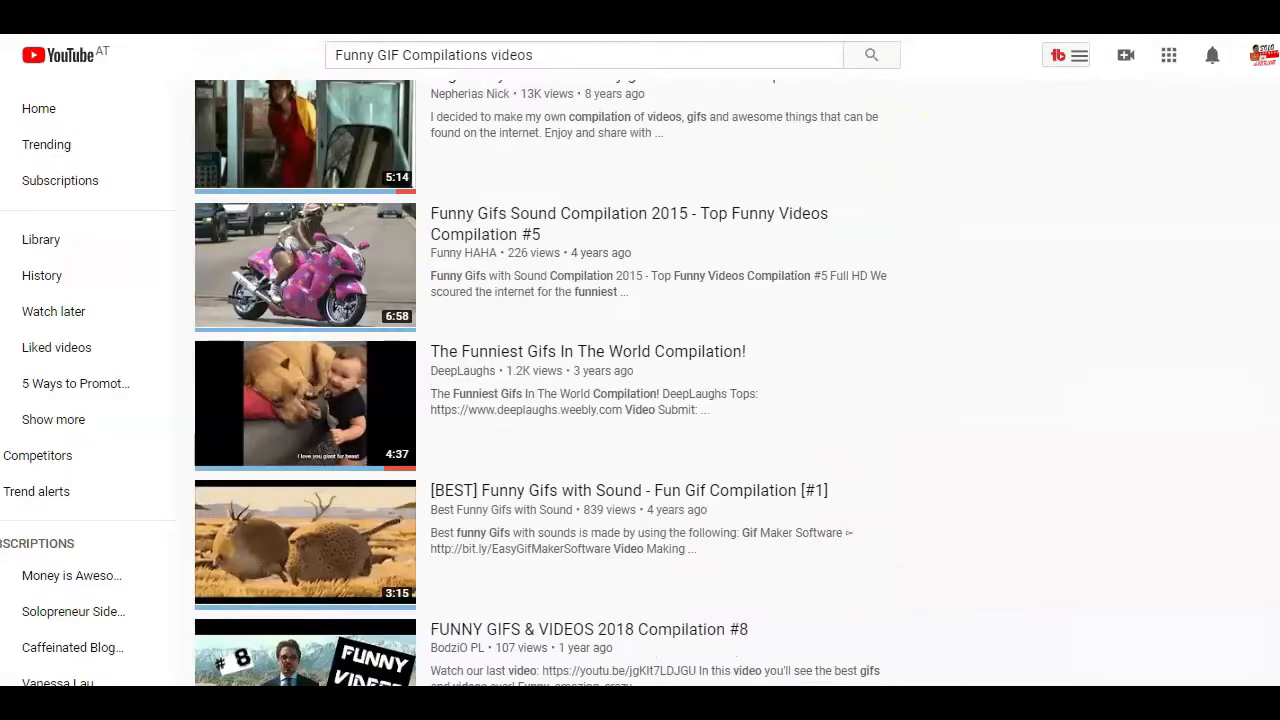
pyautogui.scroll(-20, 960, 160)
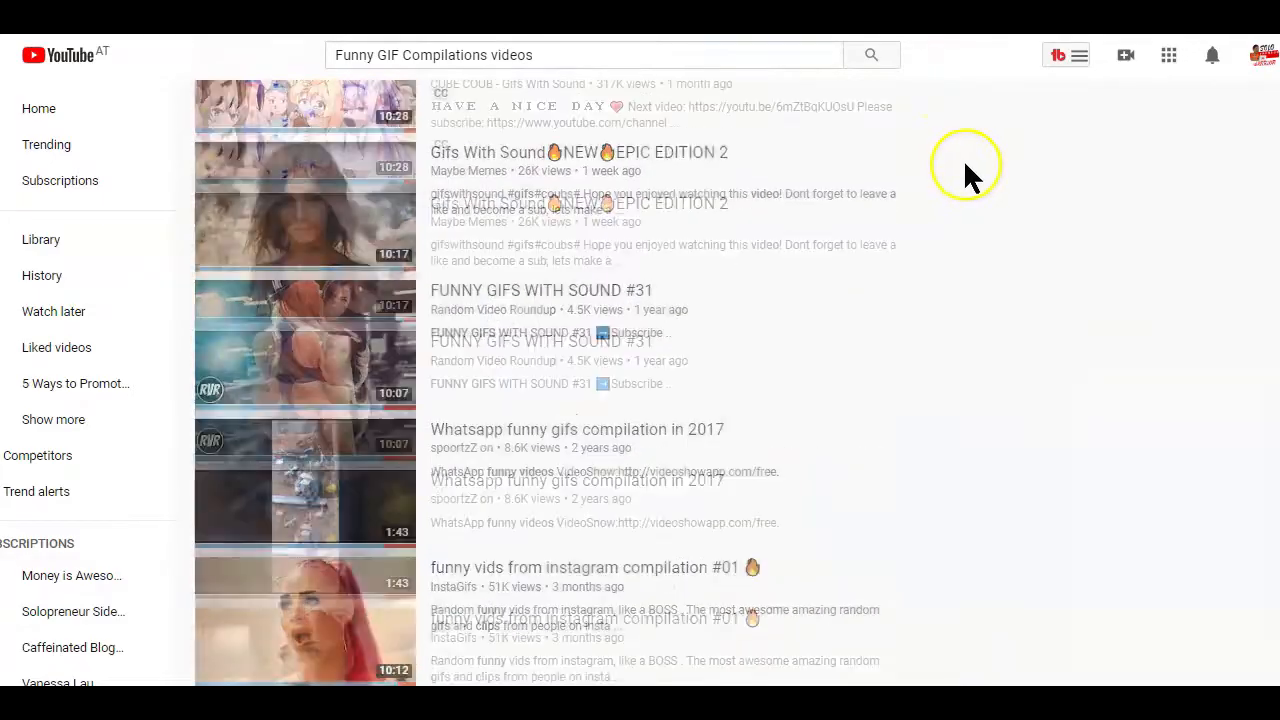
pyautogui.scroll(-20, 968, 165)
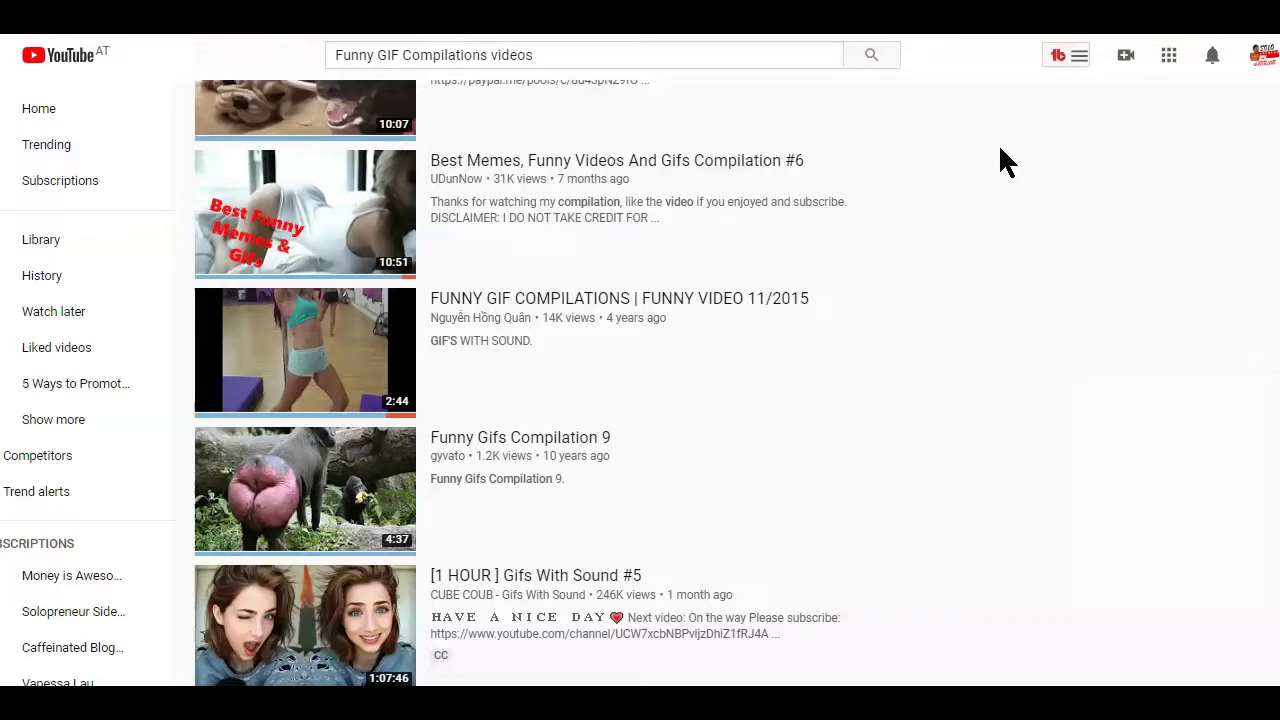
pyautogui.scroll(-10, 1000, 150)
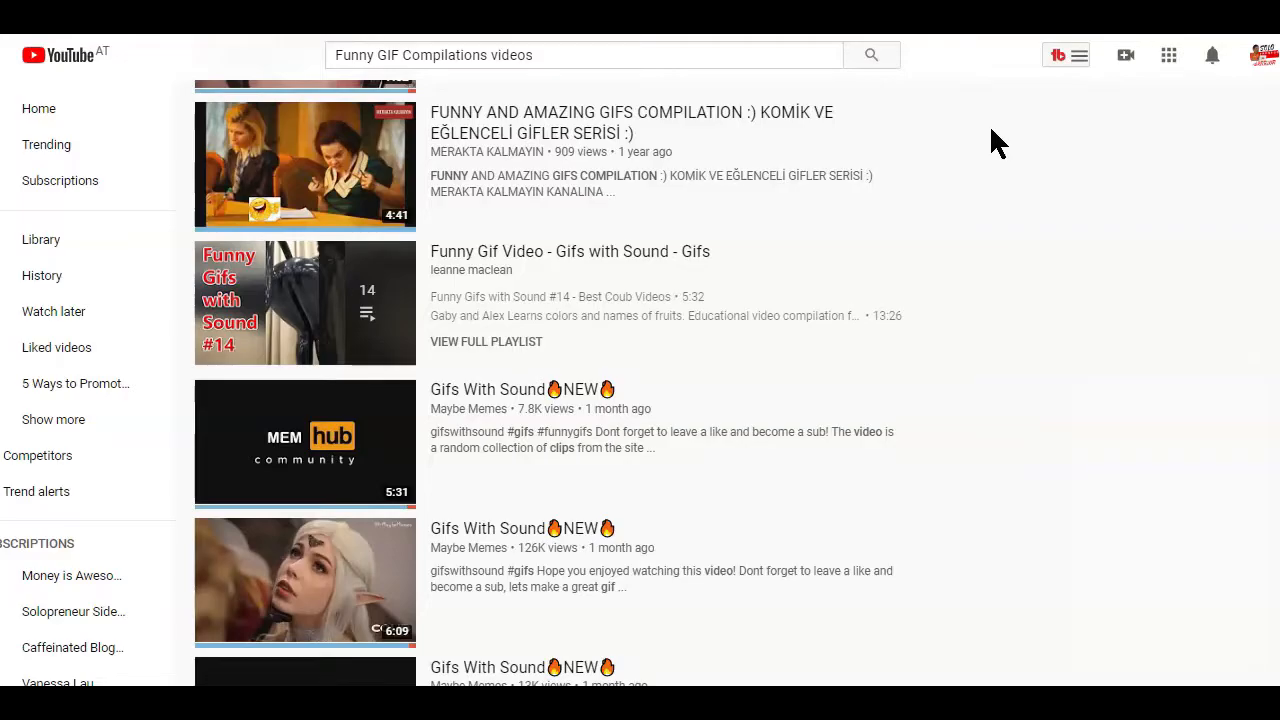
pyautogui.scroll(5, 989, 124)
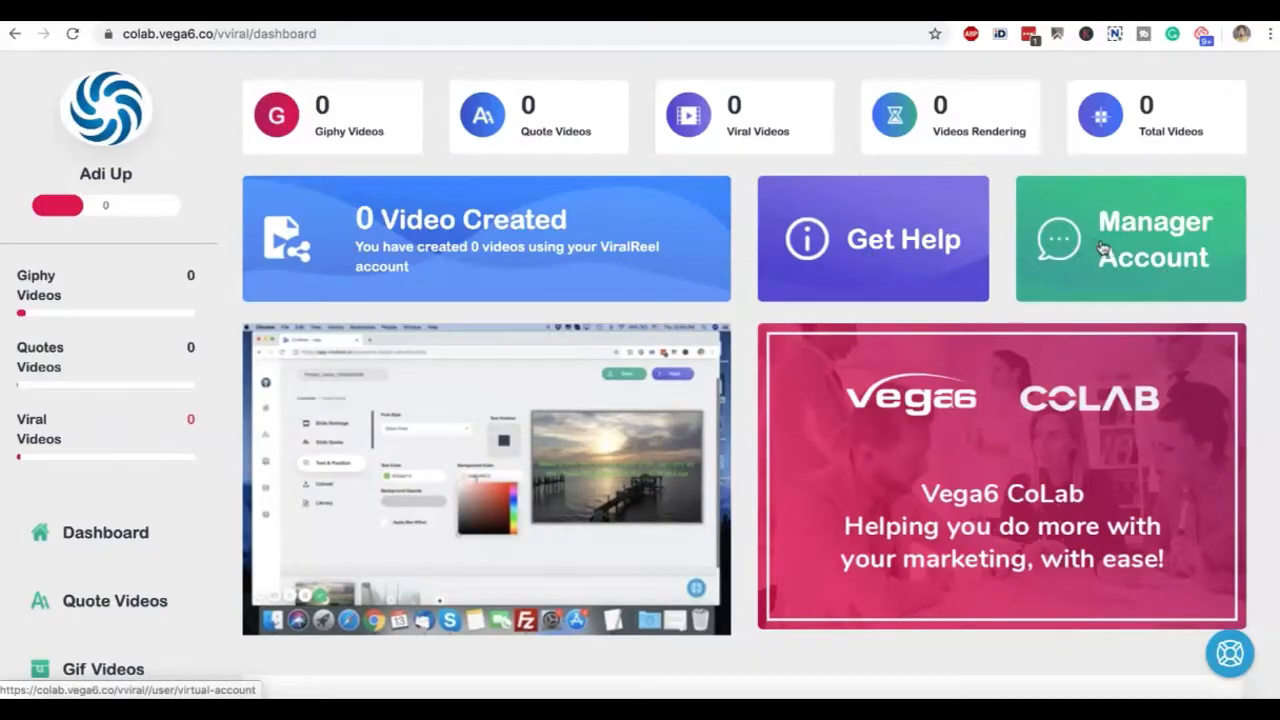
pyautogui.moveTo(477, 437)
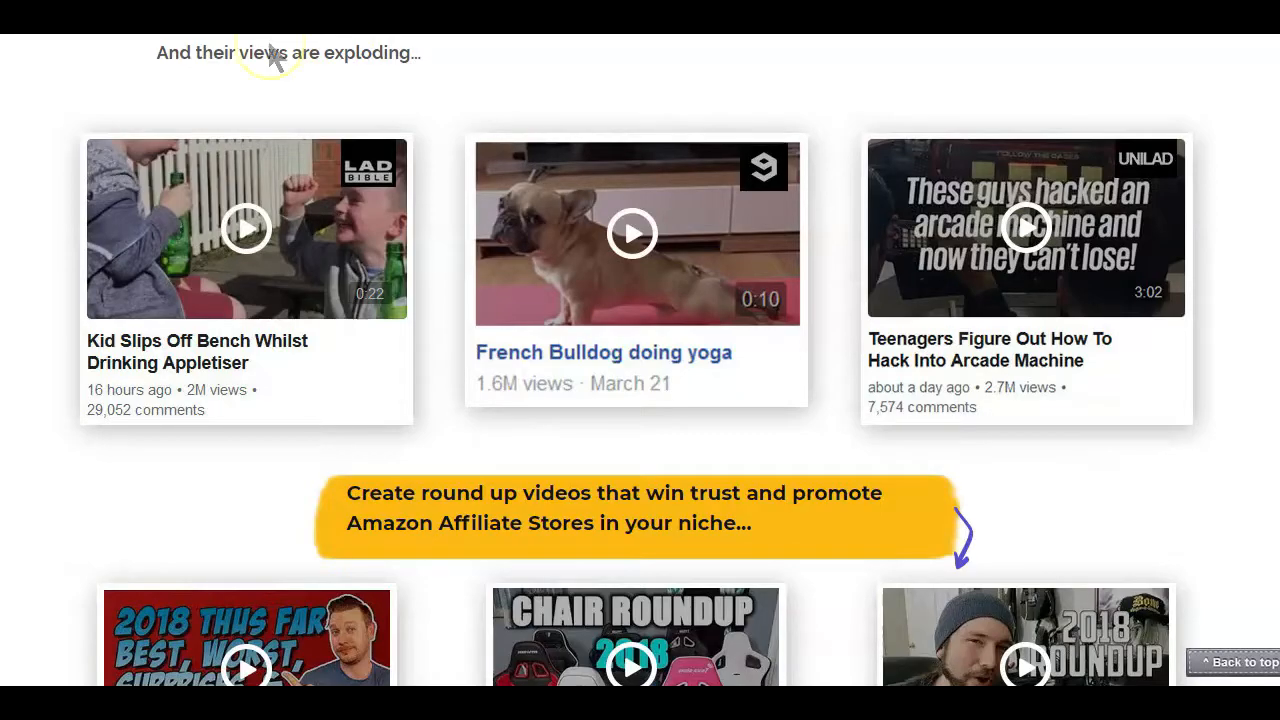
pyautogui.scroll(-2, 461, 197)
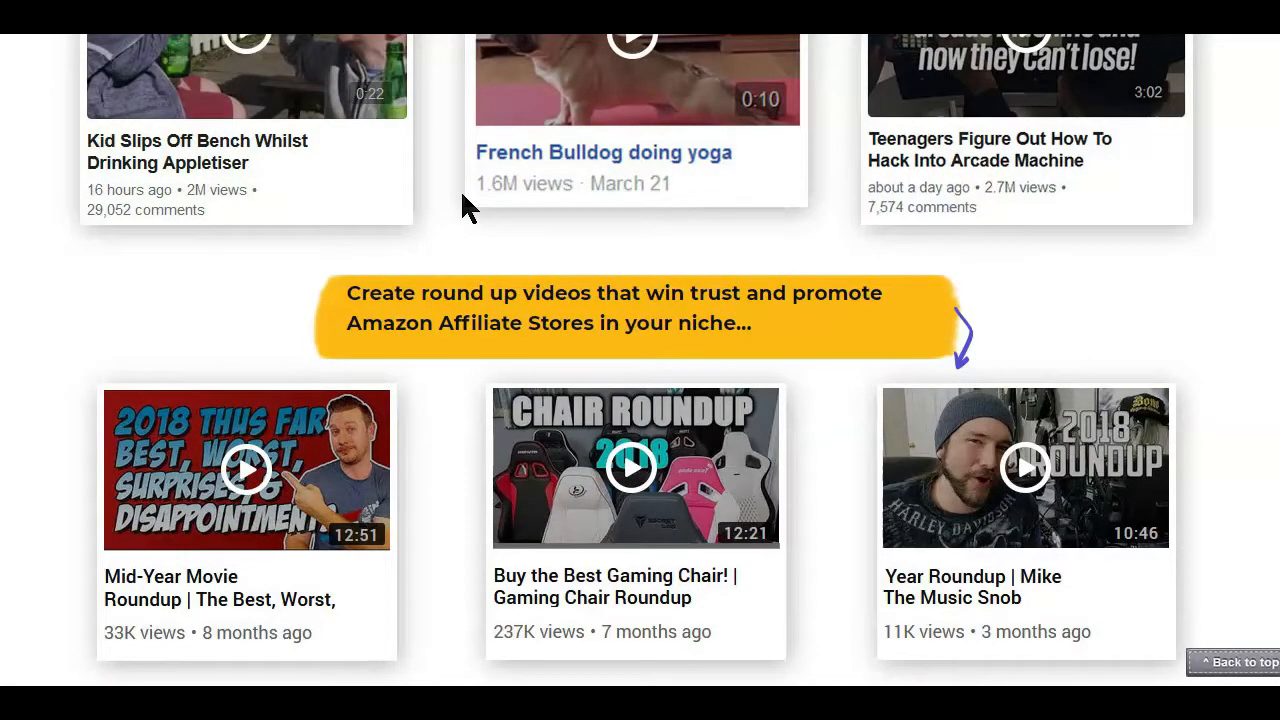
pyautogui.scroll(1, 462, 196)
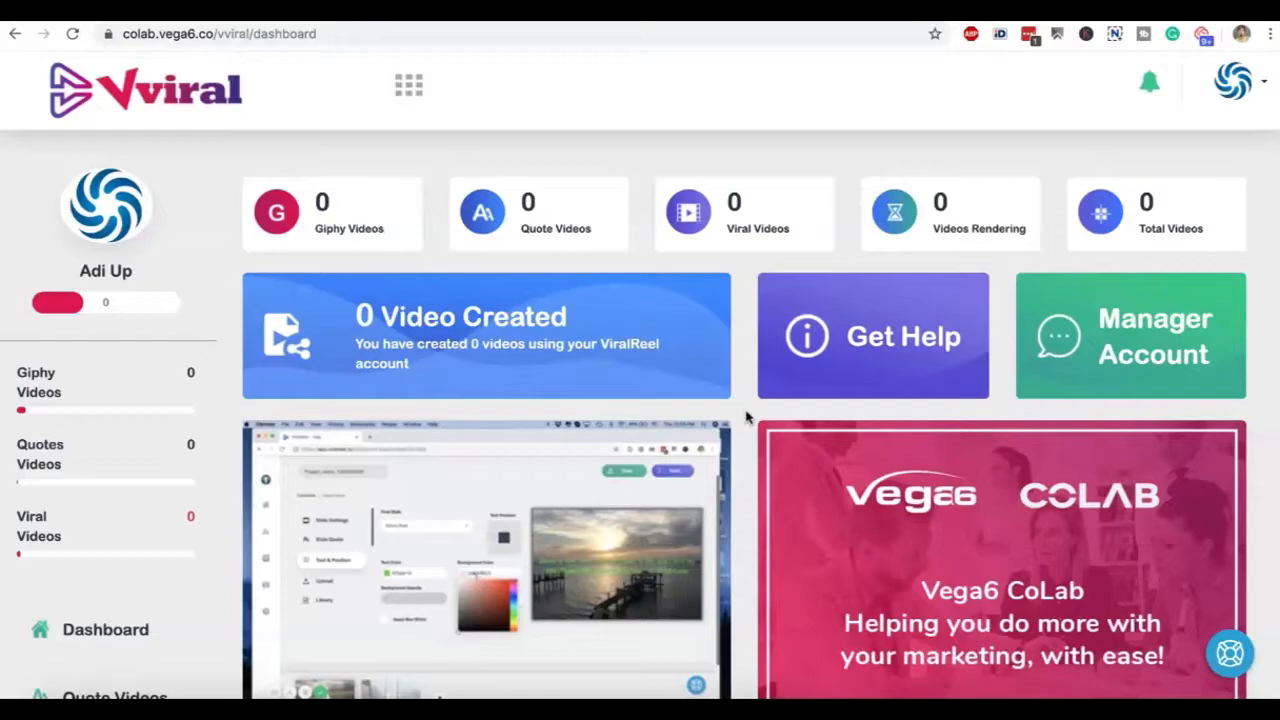
# Look over the Vviral dashboard down to the campaign data table and open quote video creation
pyautogui.scroll(-2, 745, 417)
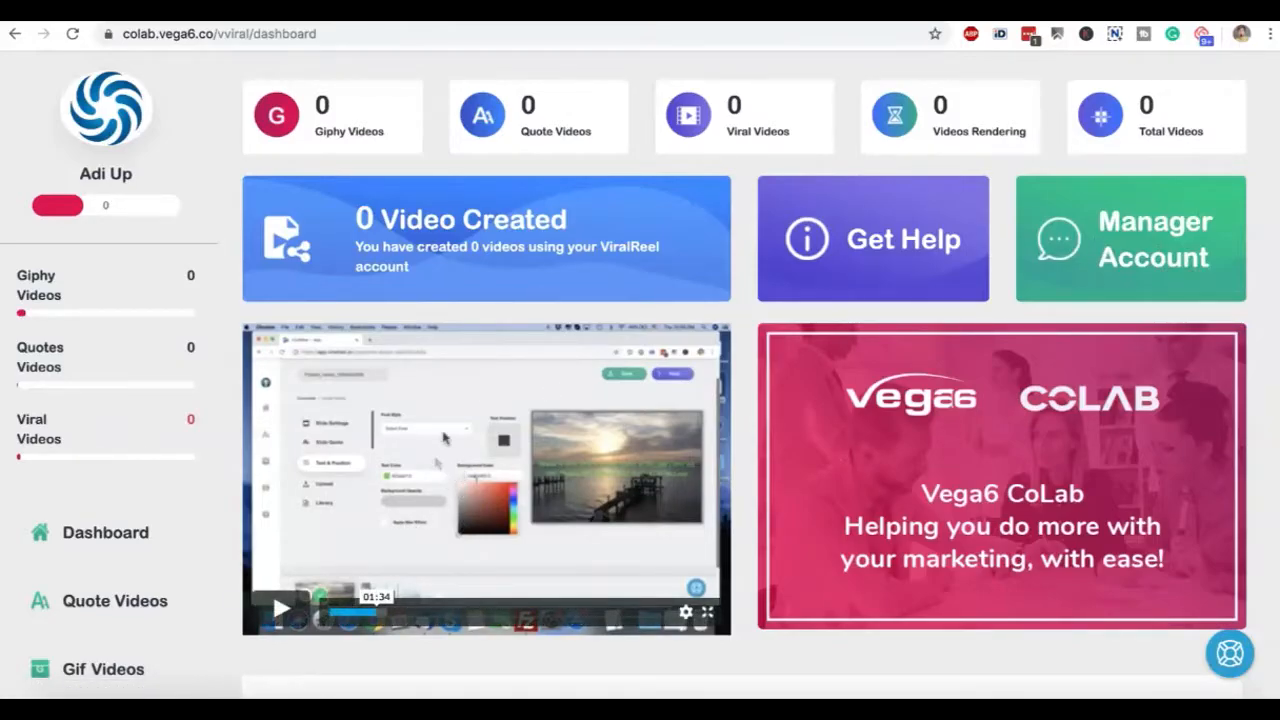
pyautogui.scroll(-3, 468, 428)
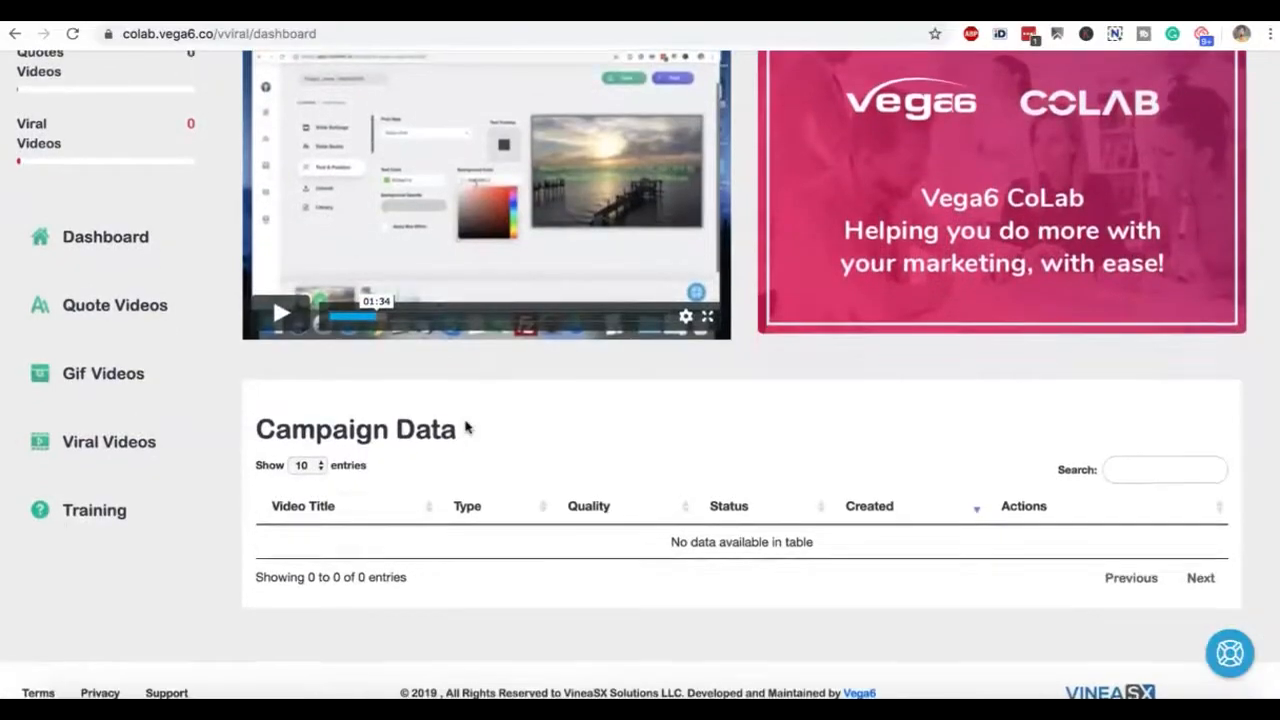
pyautogui.scroll(-1, 466, 428)
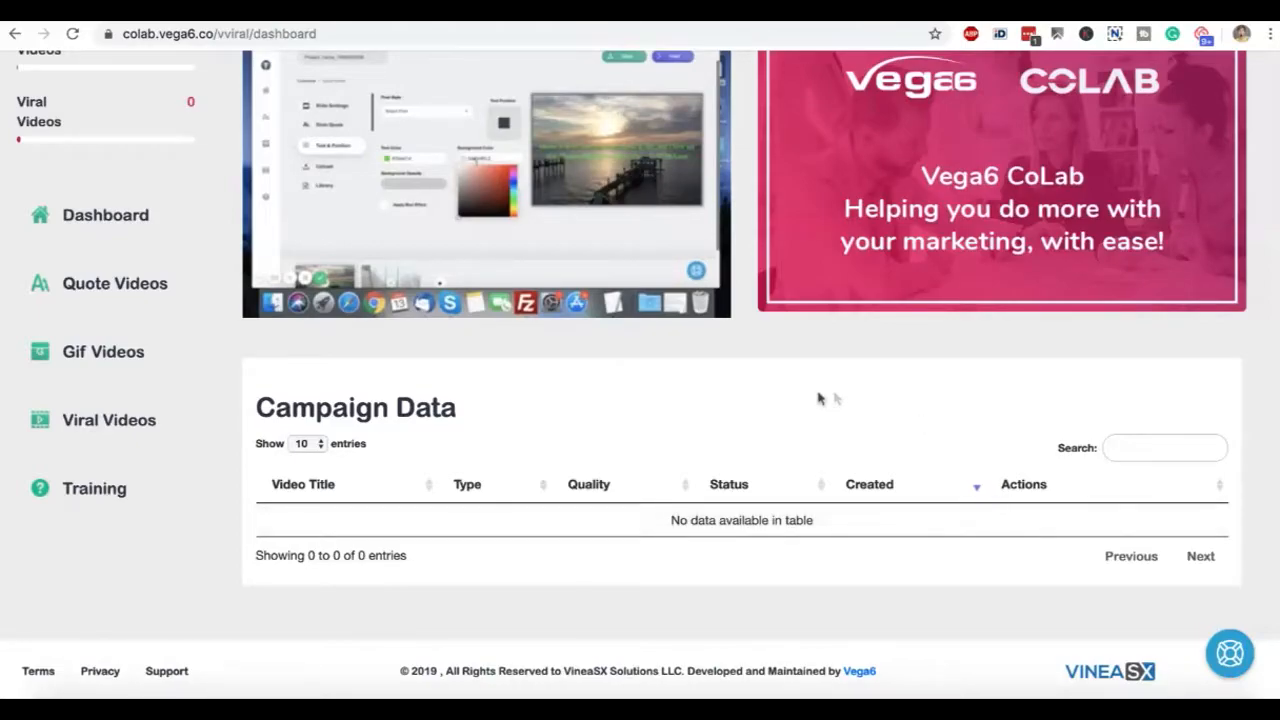
pyautogui.scroll(3, 835, 398)
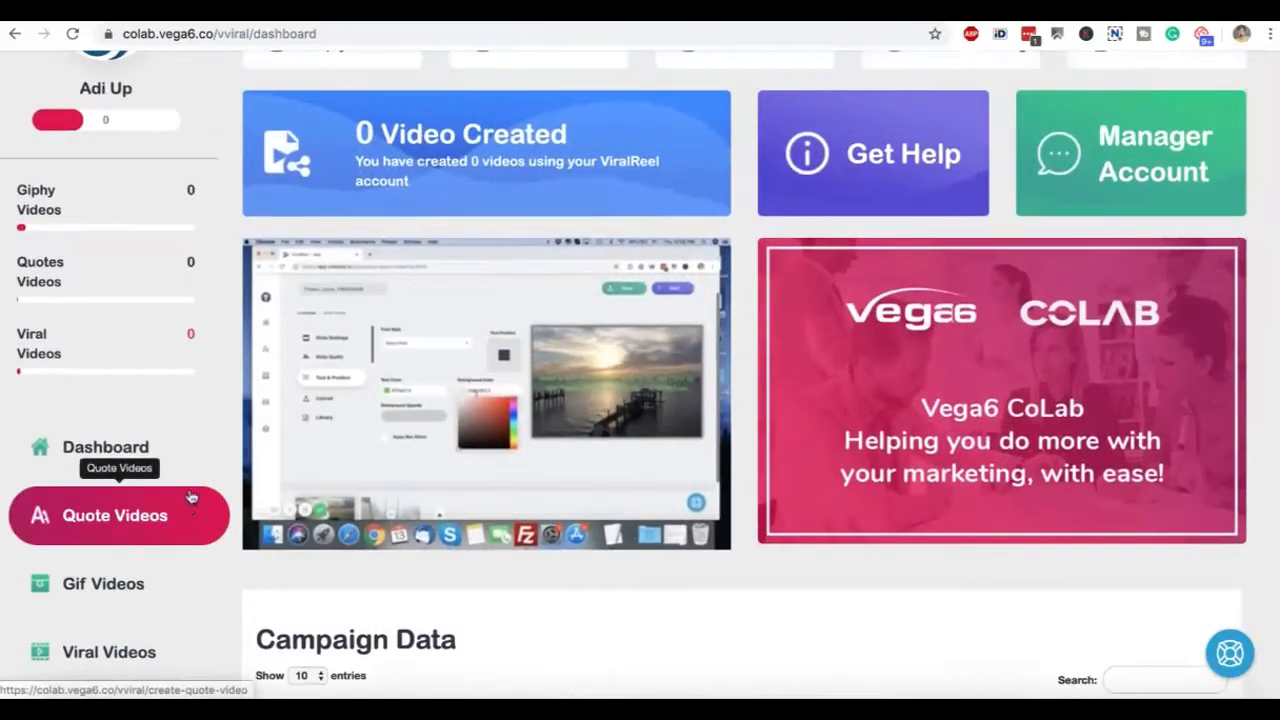
pyautogui.scroll(-3, 190, 497)
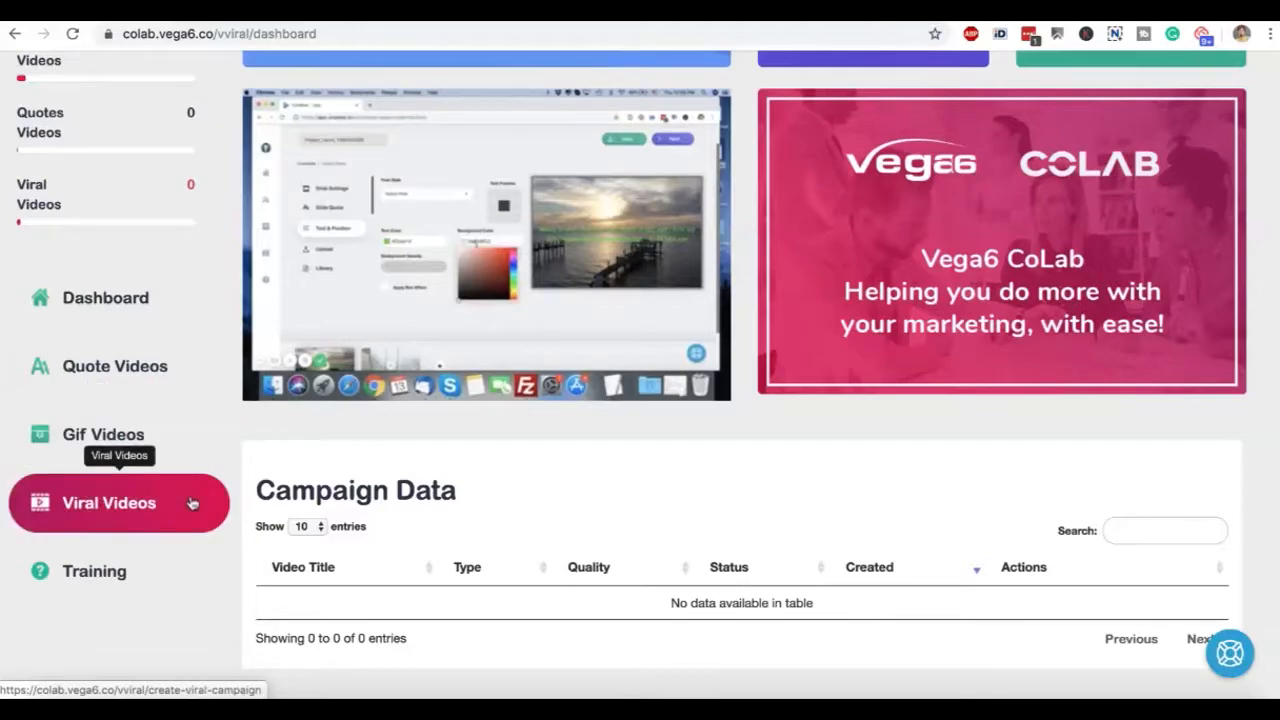
pyautogui.click(178, 378)
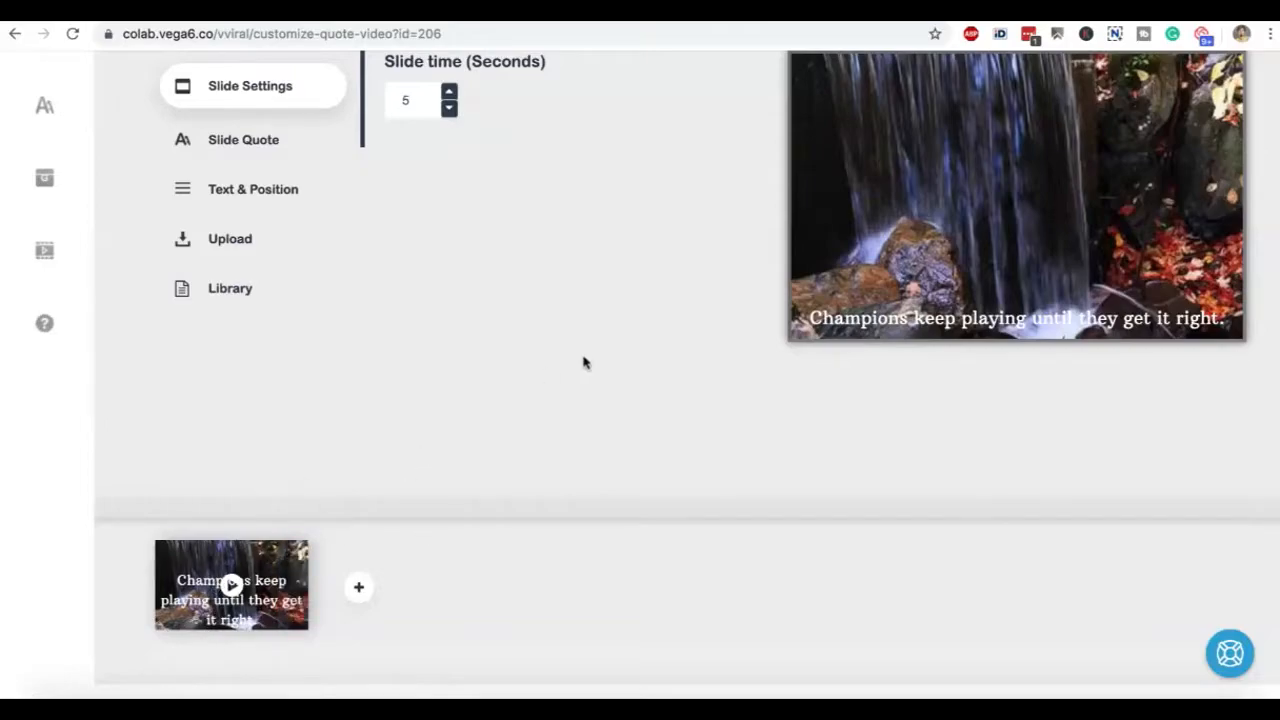
# Add two more slides to the quote video and select the second slide, which carries the Christmas quote
pyautogui.scroll(3, 623, 386)
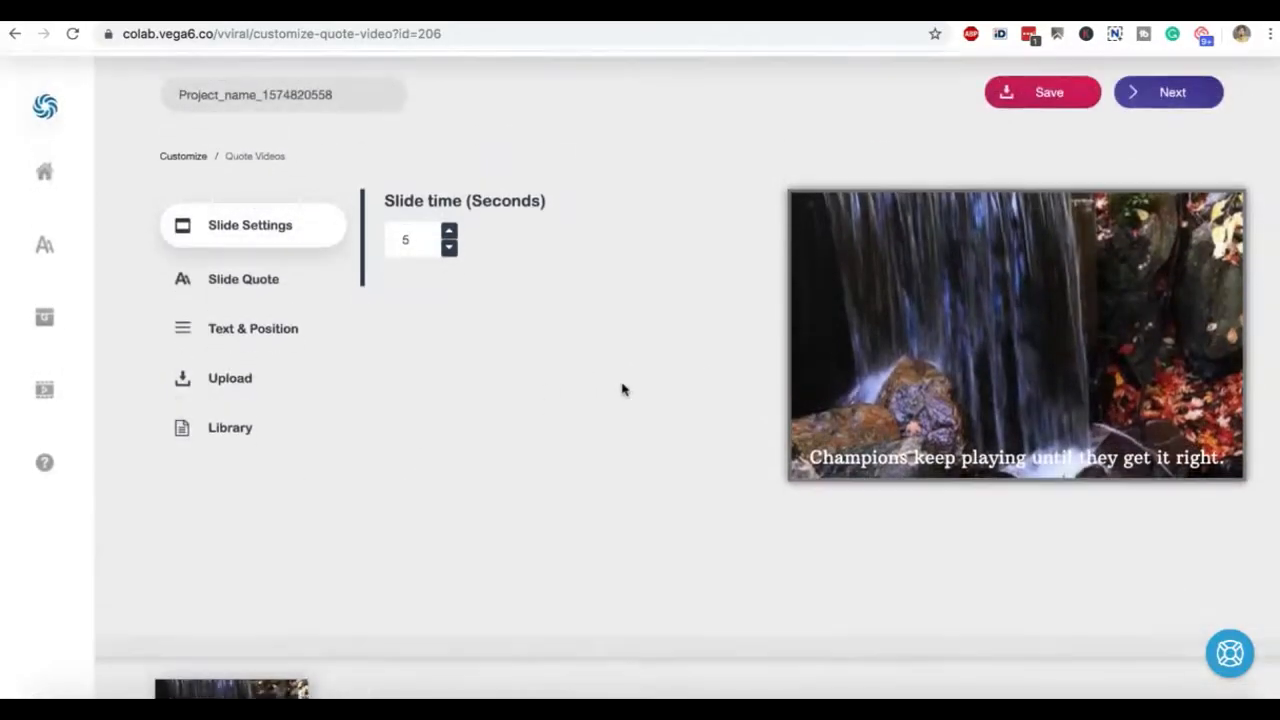
pyautogui.scroll(-1, 560, 458)
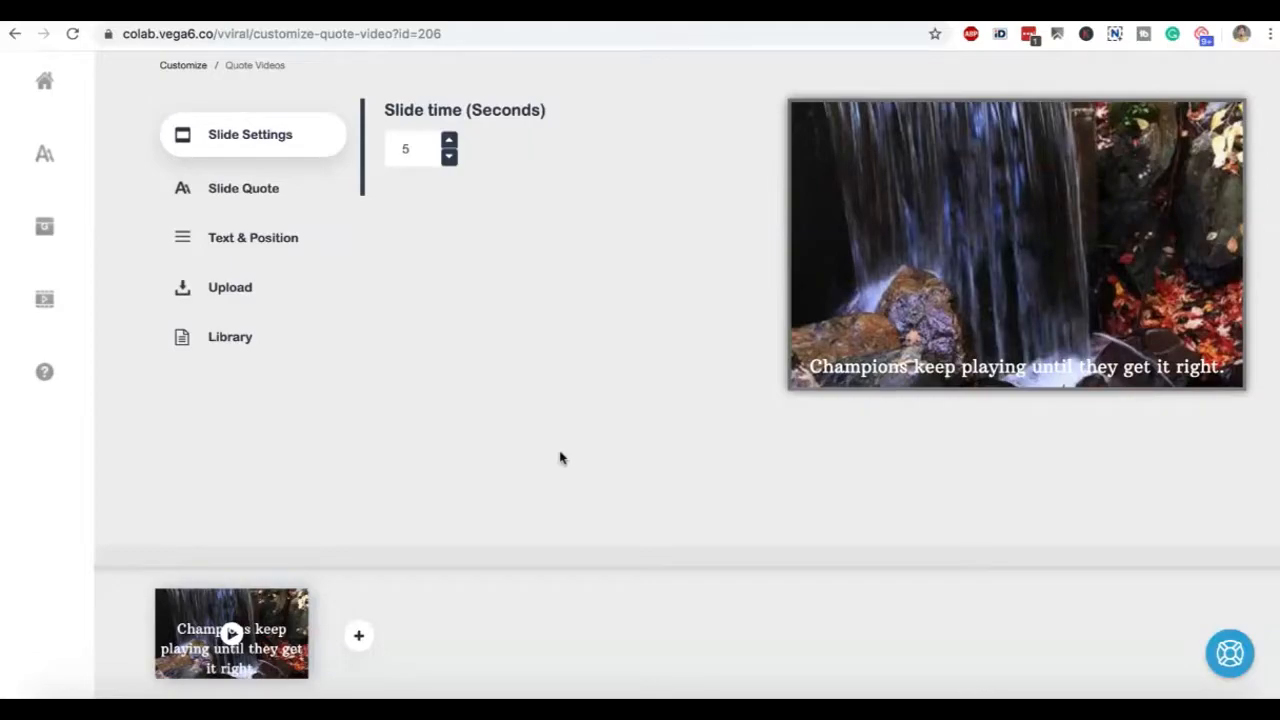
pyautogui.scroll(2, 560, 458)
pyautogui.scroll(-3, 560, 457)
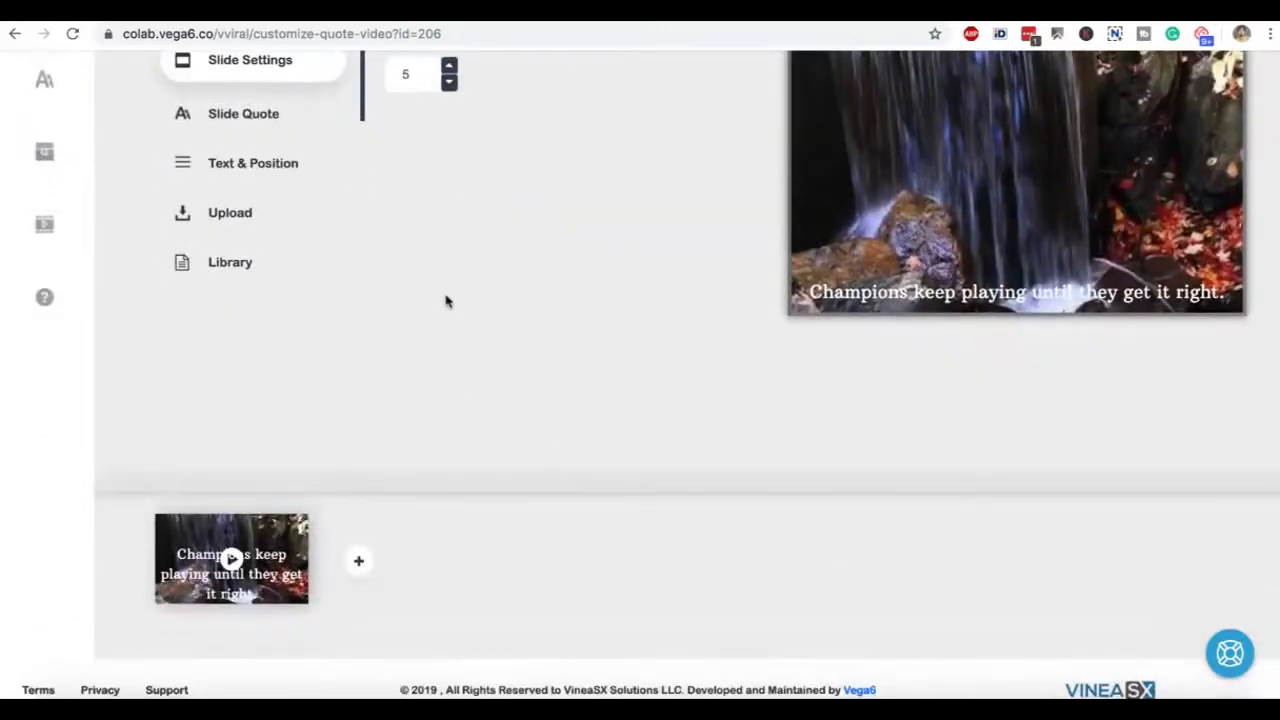
pyautogui.scroll(3, 447, 303)
pyautogui.scroll(-3, 447, 303)
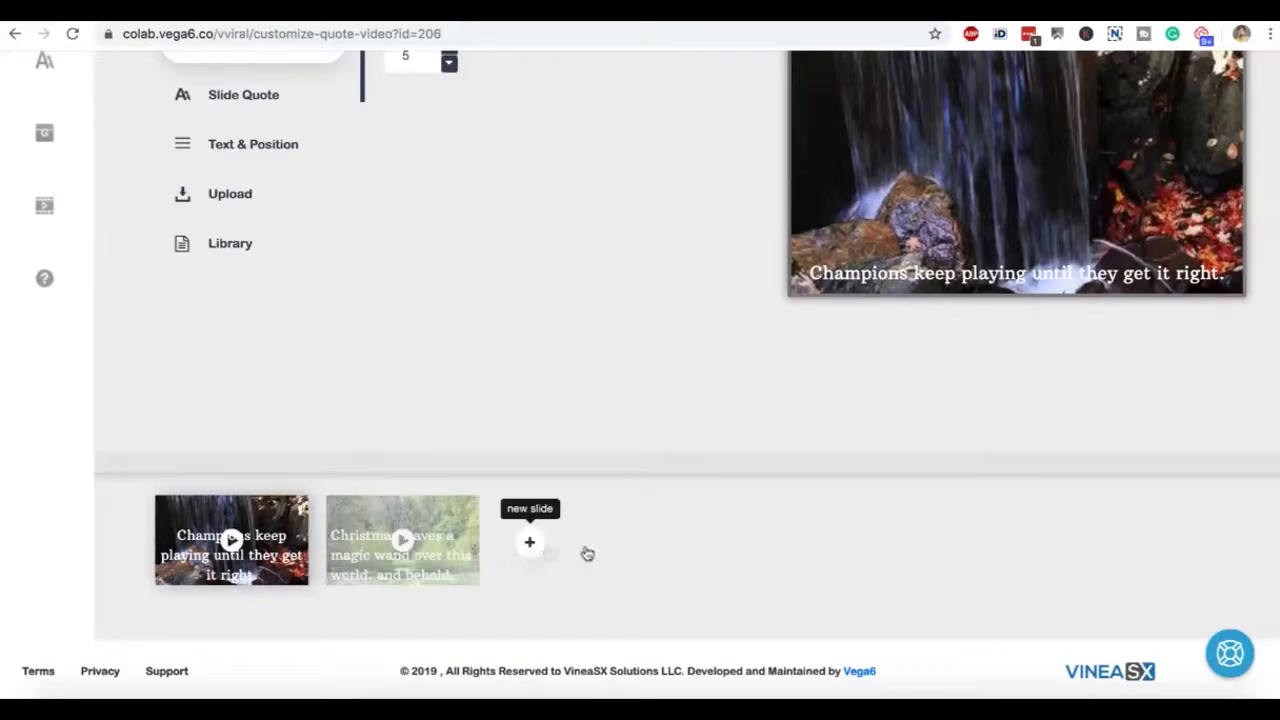
pyautogui.click(395, 561)
pyautogui.scroll(3, 491, 357)
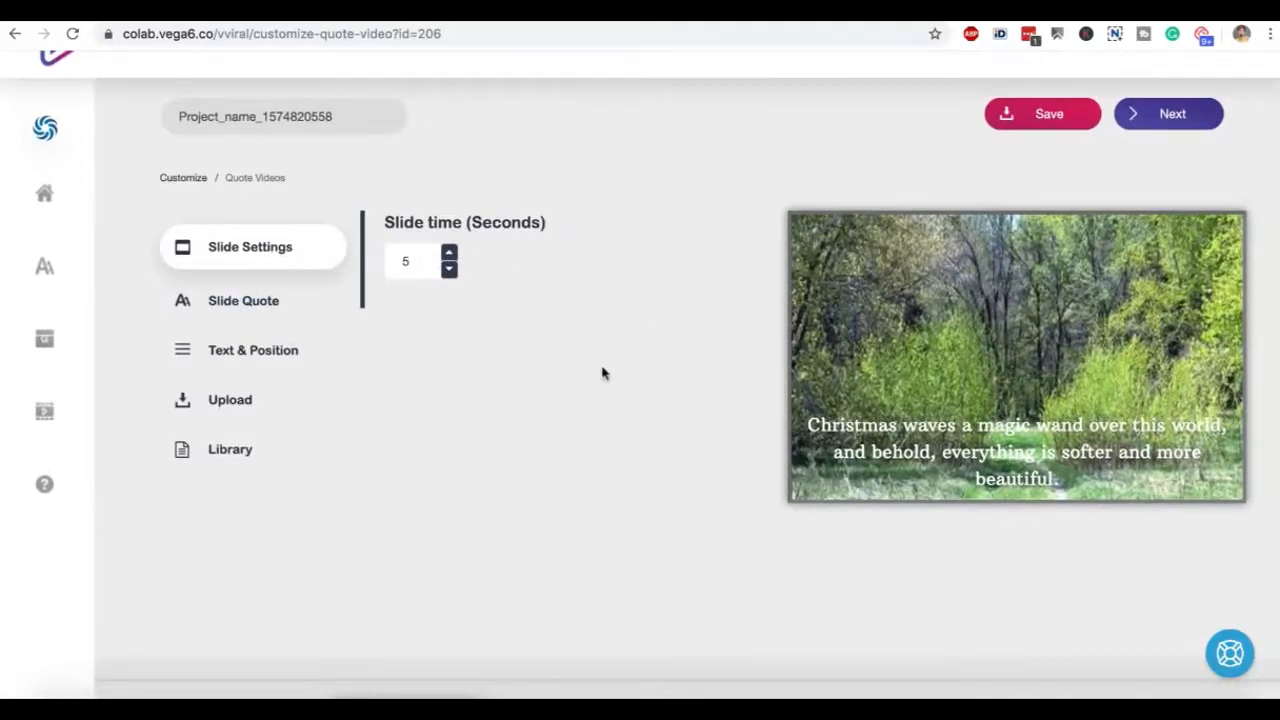
# Replace the selected slide's quote with "From a small seed a mighty trunk may grow." from the quote list
pyautogui.click(247, 302)
pyautogui.click(701, 374)
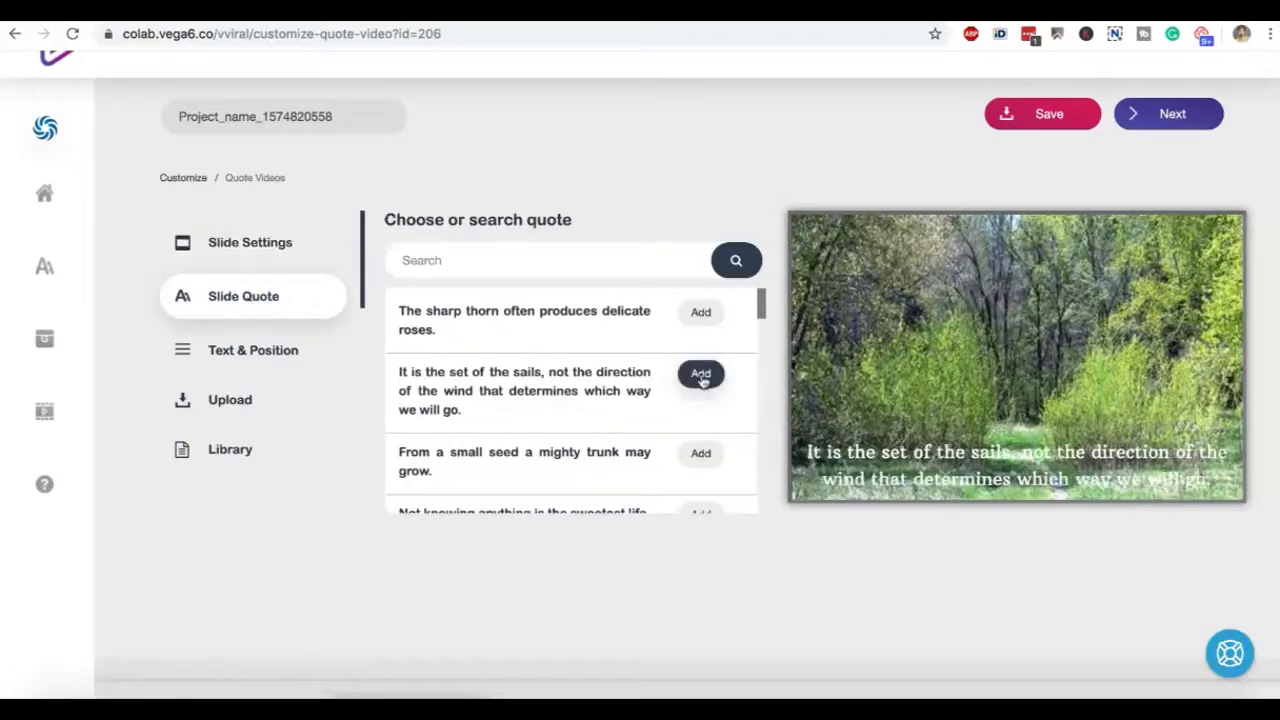
pyautogui.click(701, 455)
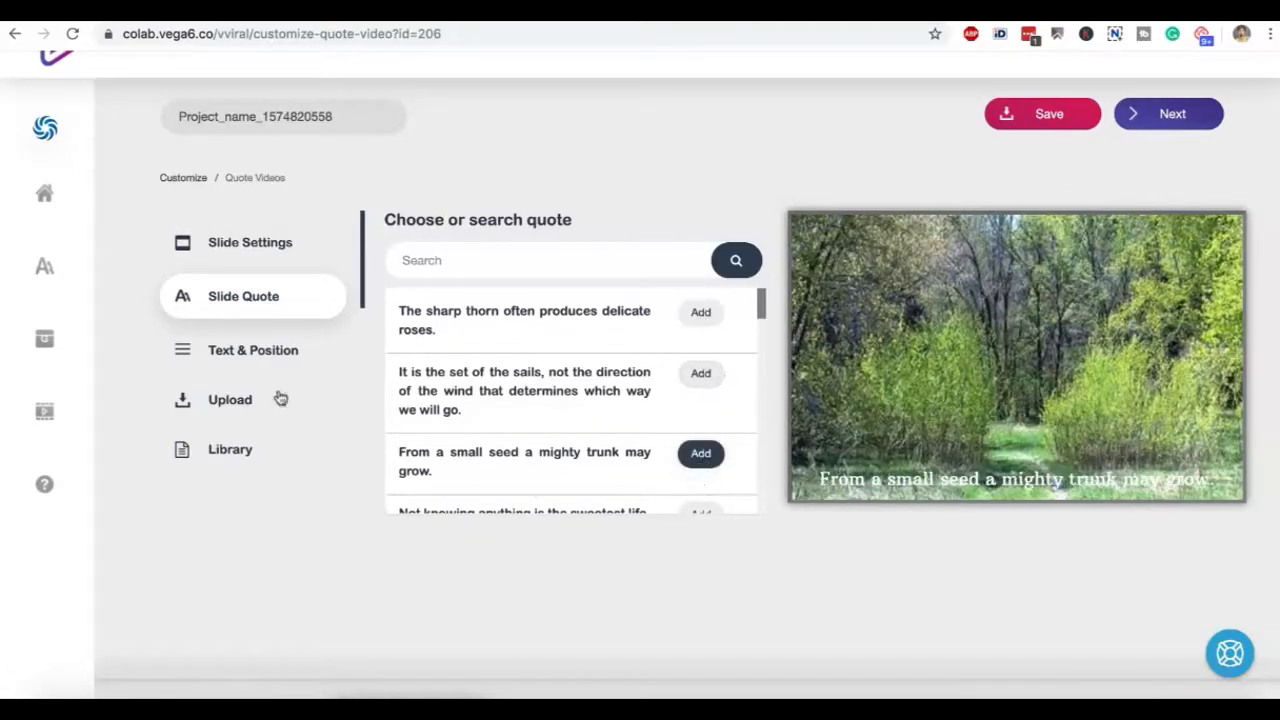
# Place the quote text in the centre of the slide and set its font to Aclonica
pyautogui.click(271, 362)
pyautogui.click(711, 287)
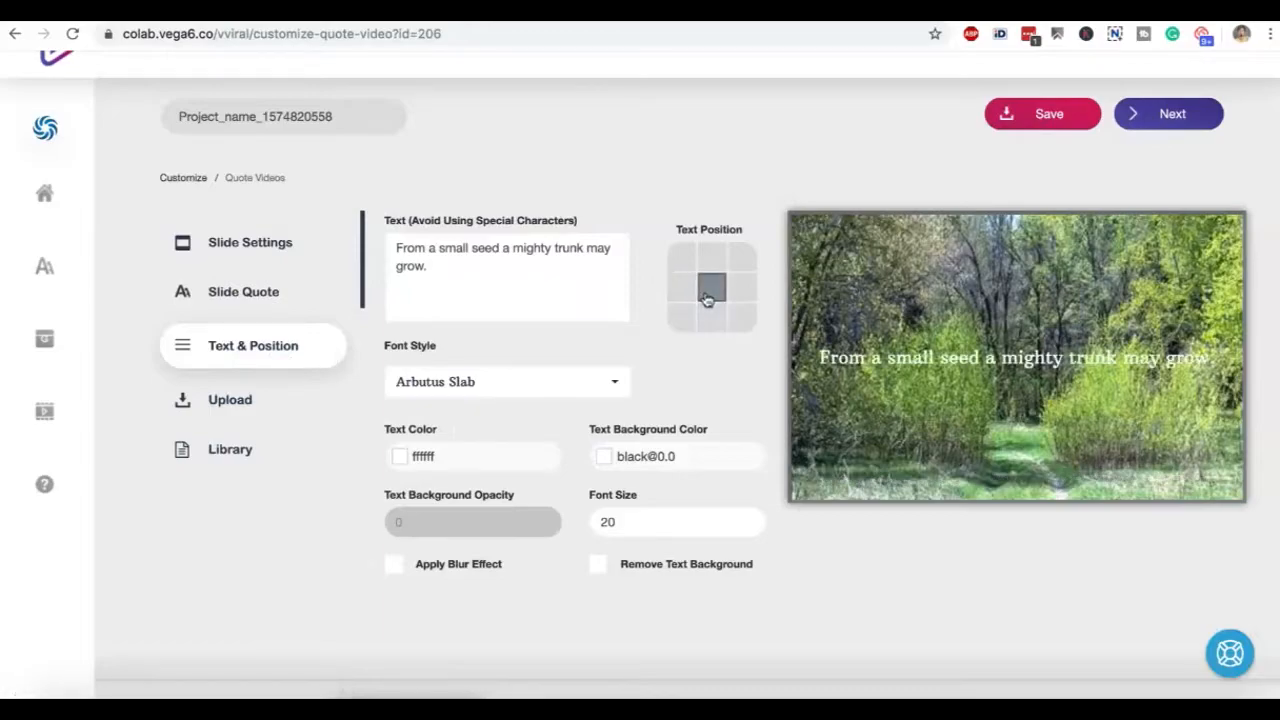
pyautogui.click(550, 386)
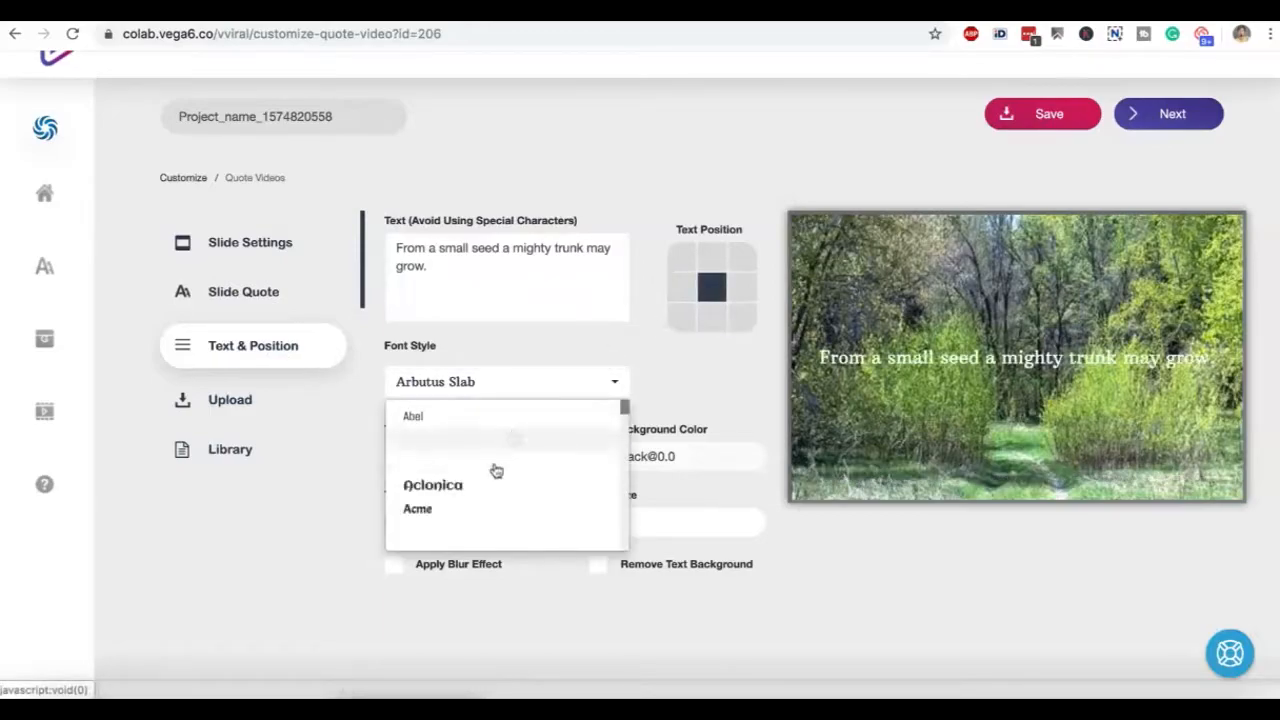
pyautogui.click(485, 496)
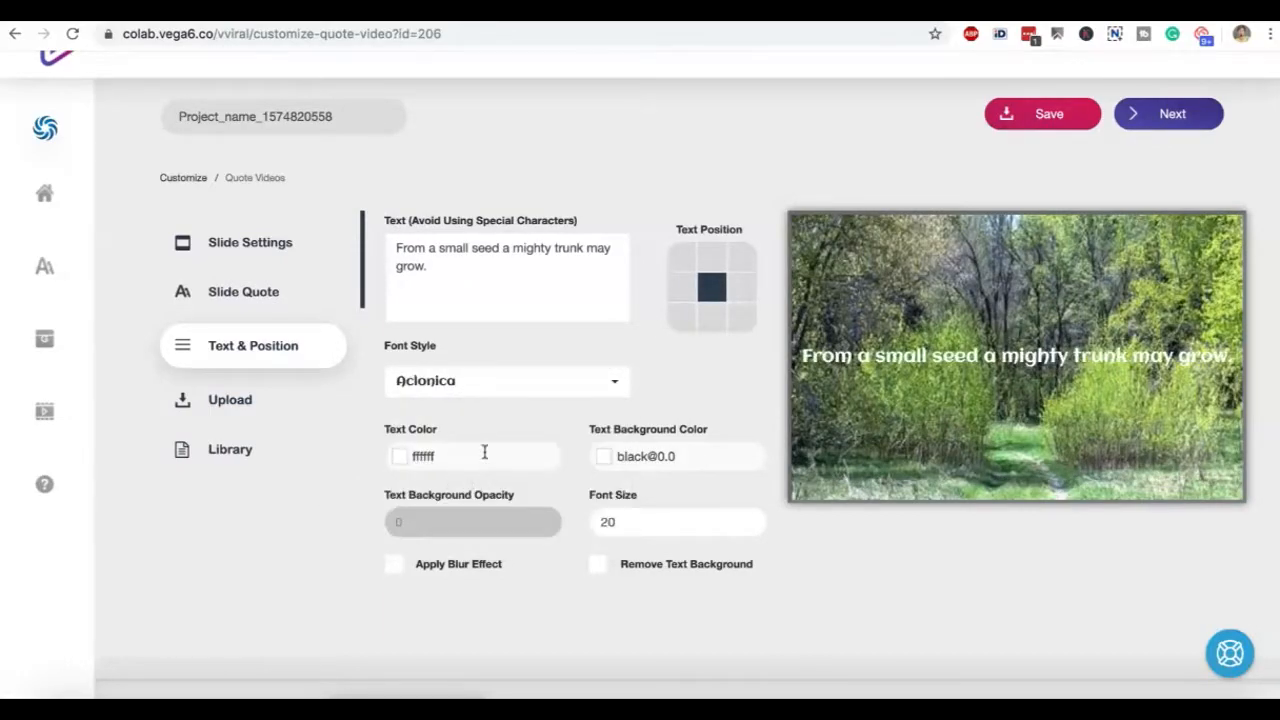
# Set the quote's text color to dark red, #9e2323
pyautogui.click(485, 452)
pyautogui.click(451, 523)
pyautogui.click(491, 523)
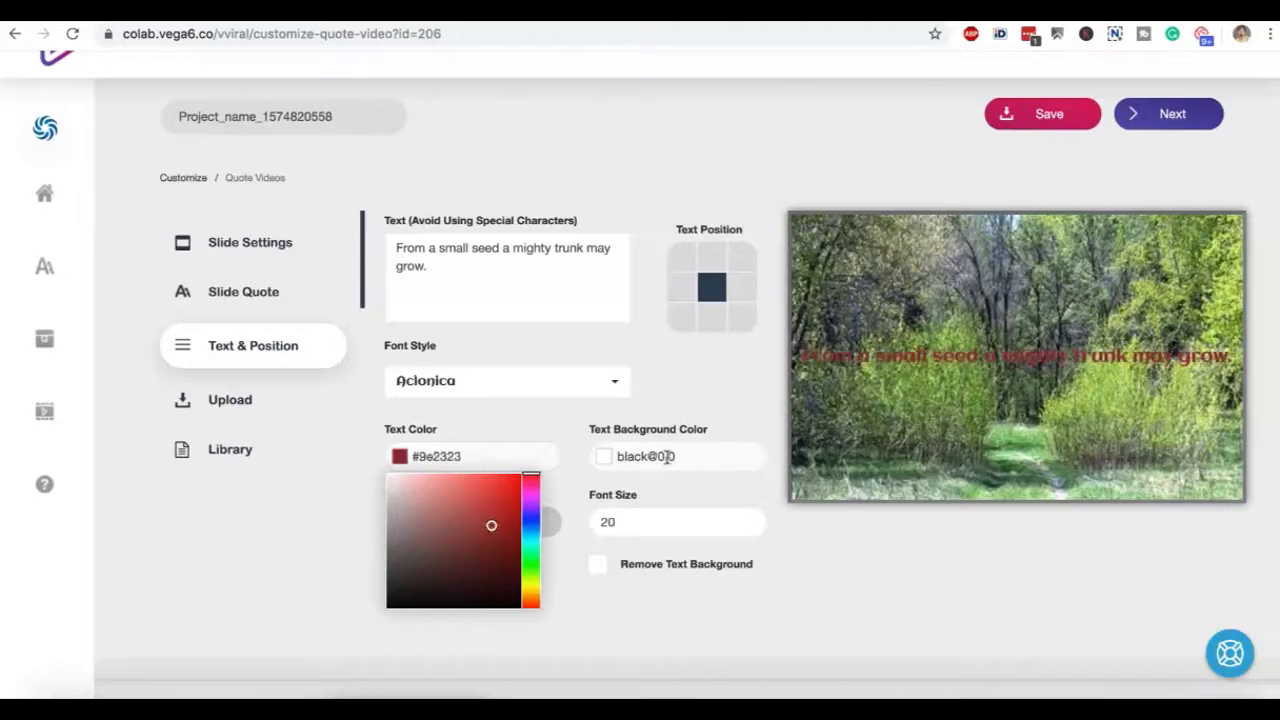
# Set the quote's text background color to light pink, #ebbcbc
pyautogui.click(655, 456)
pyautogui.click(671, 503)
pyautogui.click(681, 551)
pyautogui.click(659, 554)
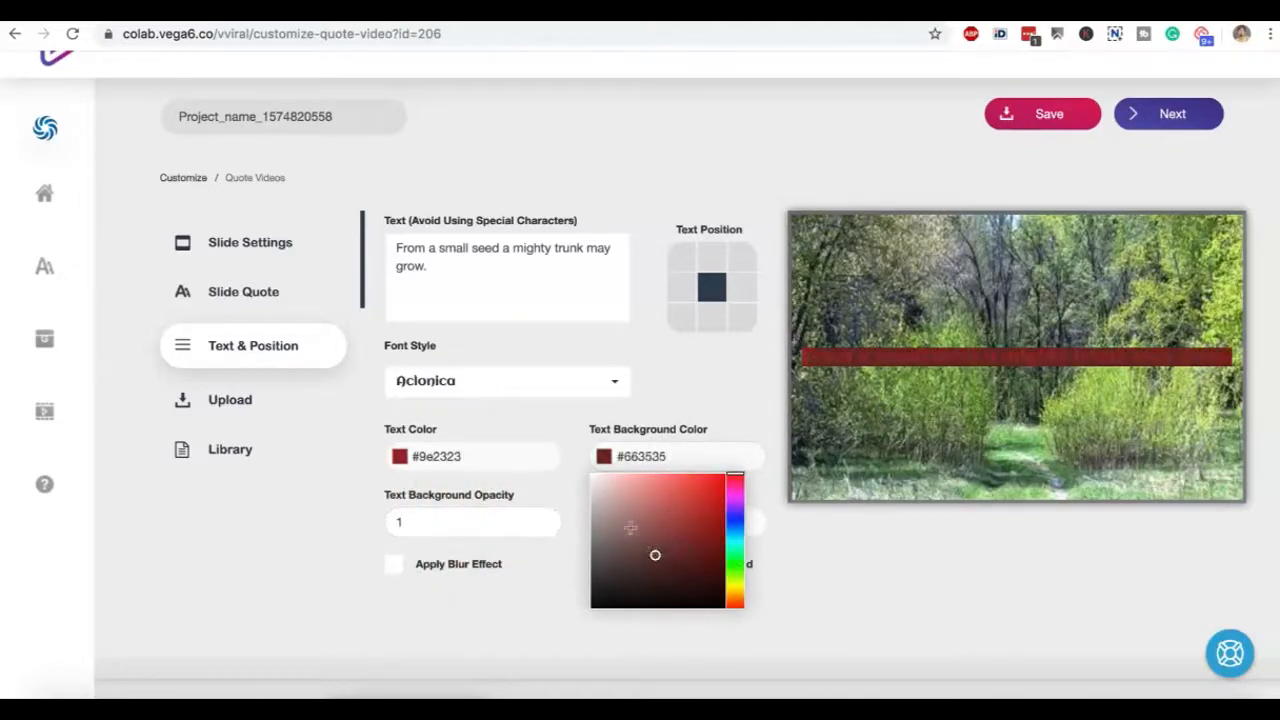
pyautogui.click(617, 485)
pyautogui.click(510, 537)
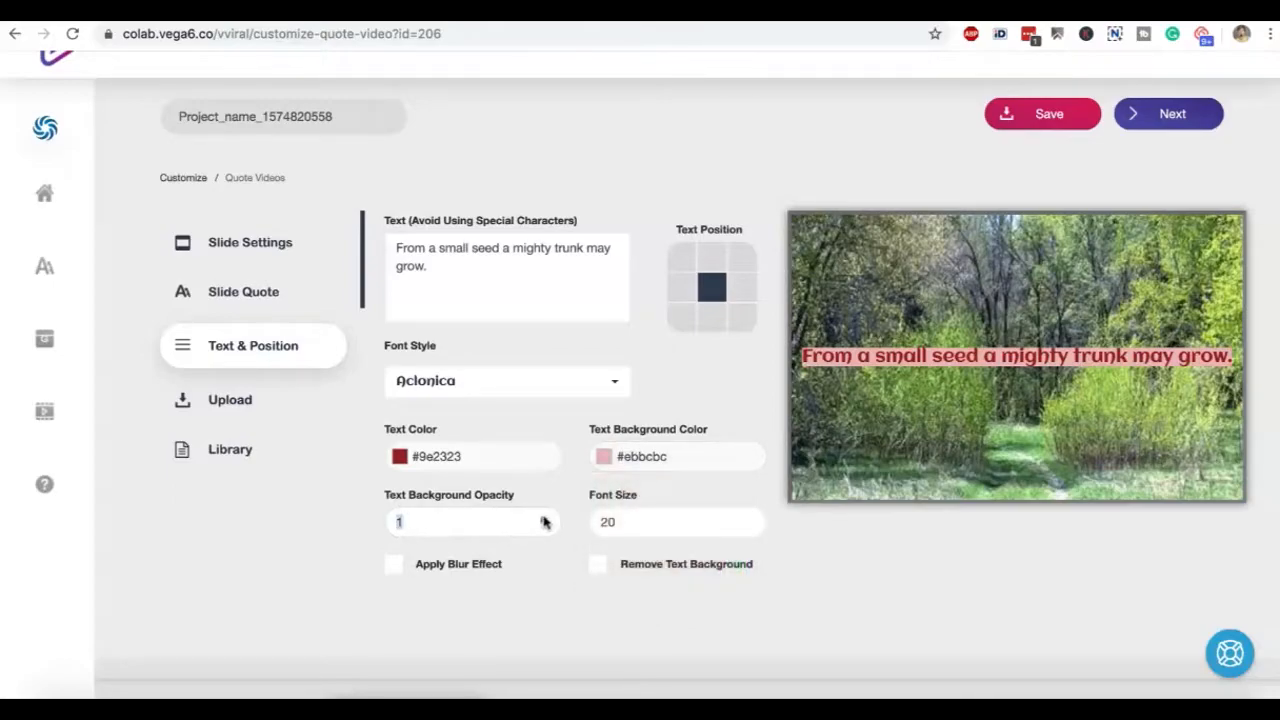
# Increase the quote's font size to 26 and apply the blur effect to the slide
pyautogui.click(658, 516)
pyautogui.click(750, 518)
pyautogui.click(750, 518)
pyautogui.click(750, 518)
pyautogui.click(750, 518)
pyautogui.click(750, 518)
pyautogui.click(394, 566)
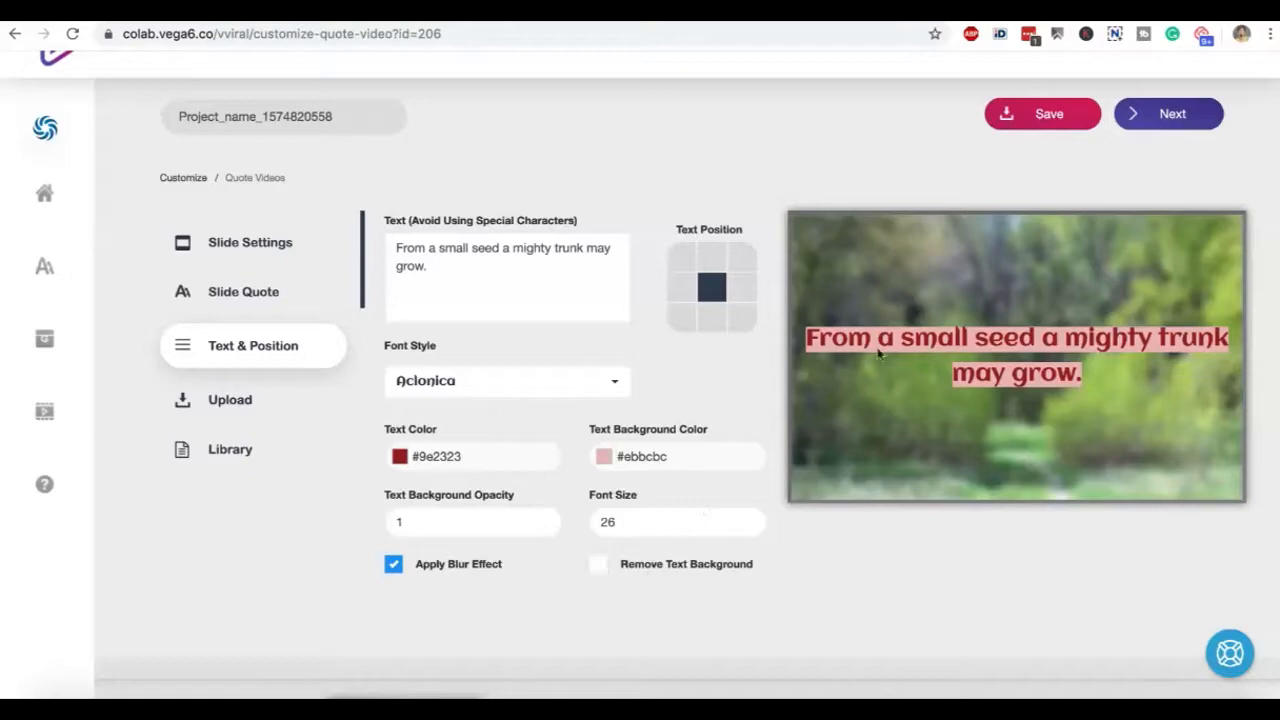
# Search the library images for "universe" and use the picture of Earth's night lights as the slide background
pyautogui.click(224, 401)
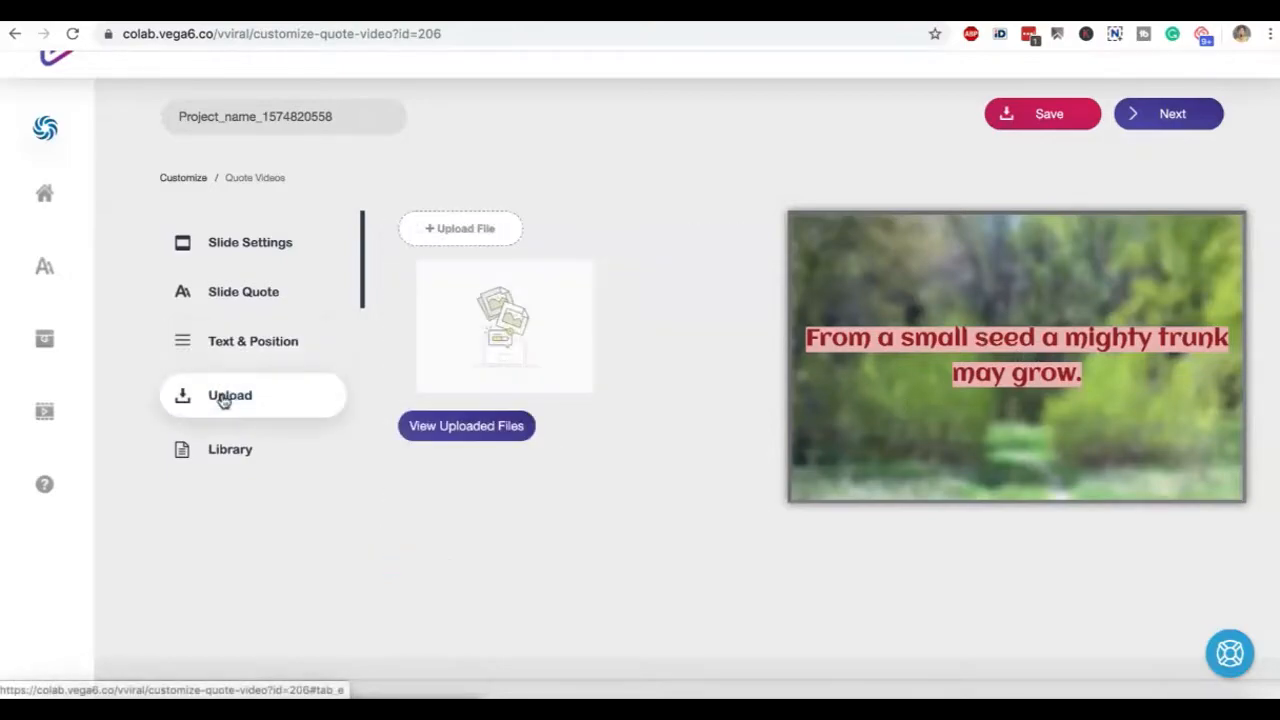
pyautogui.click(246, 449)
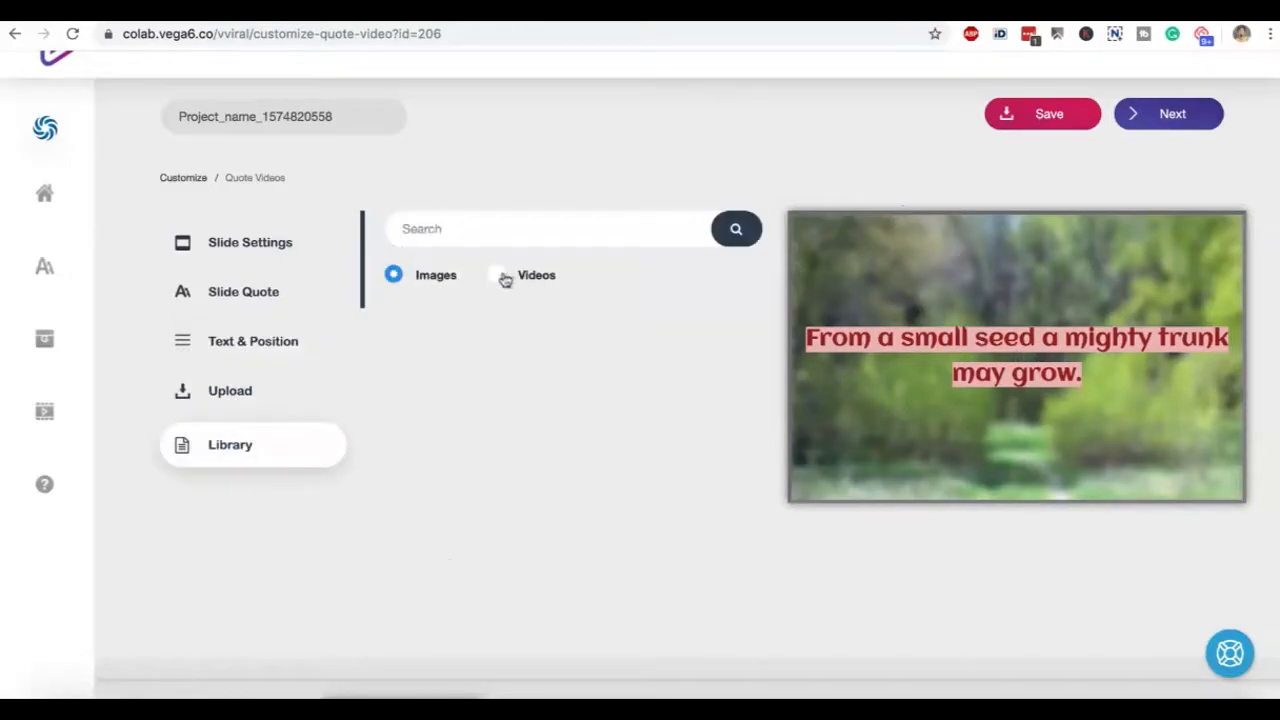
pyautogui.click(491, 236)
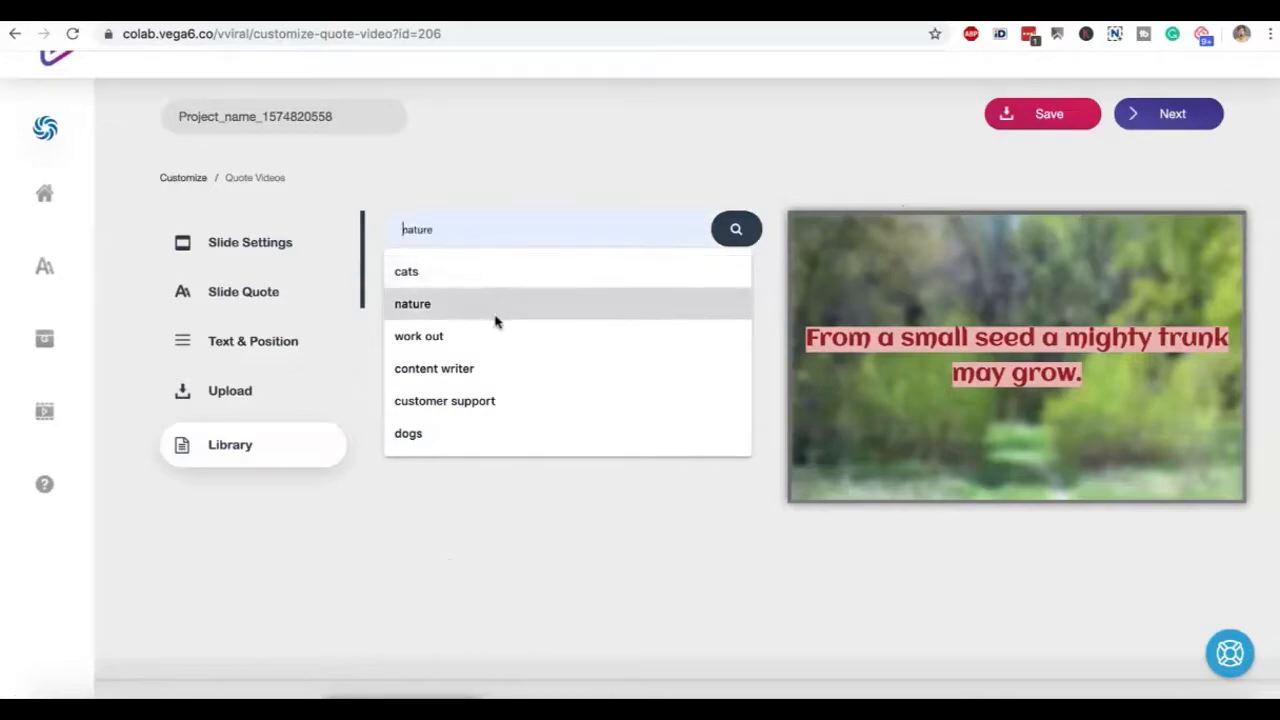
pyautogui.write('universe')
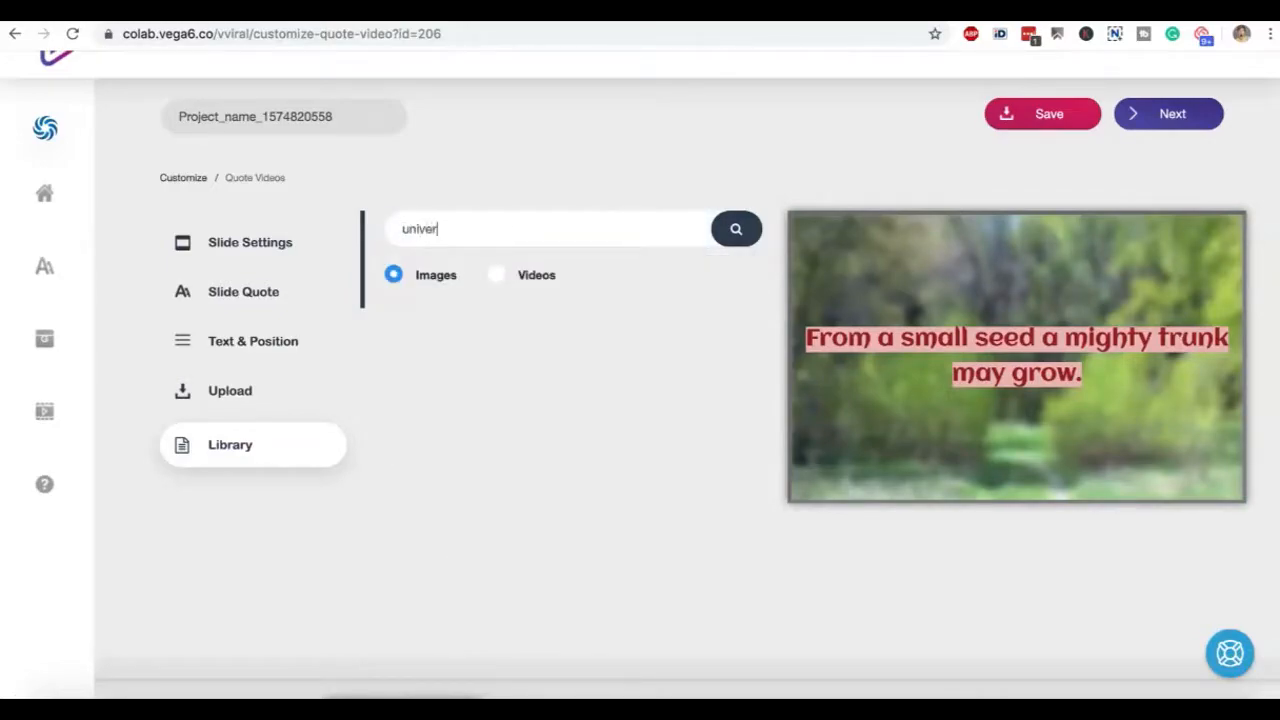
pyautogui.click(735, 232)
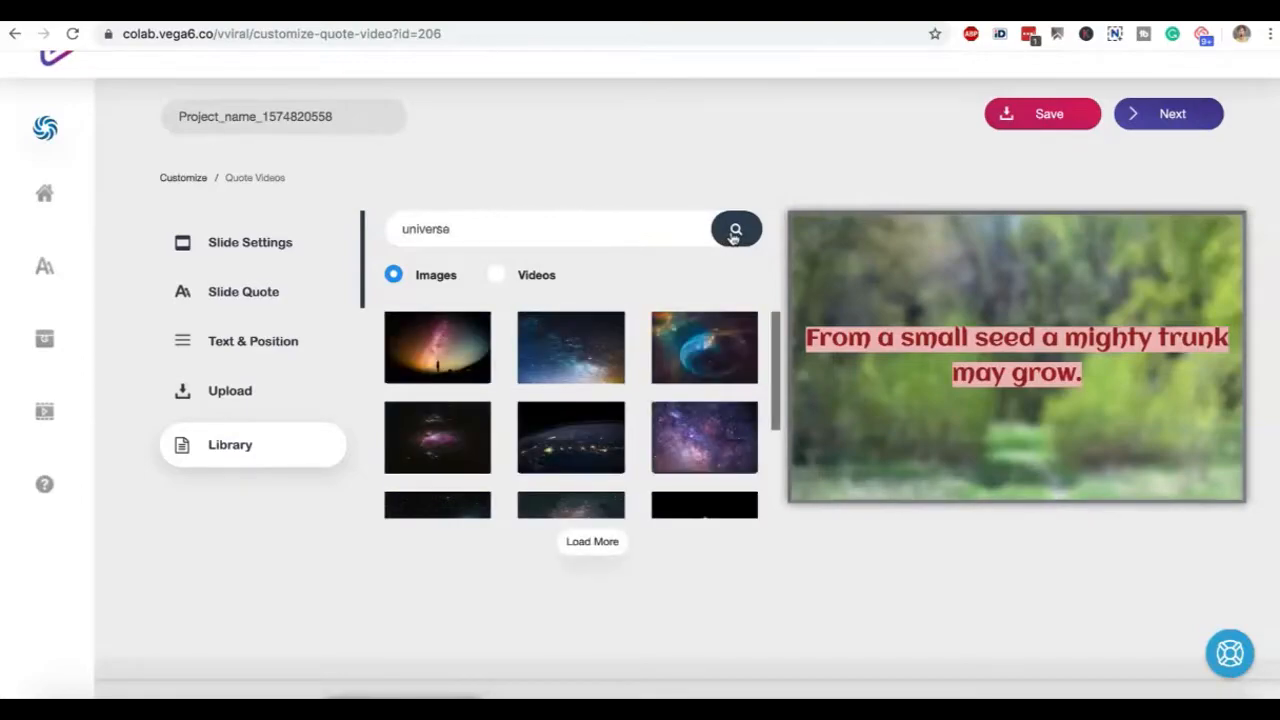
pyautogui.click(584, 347)
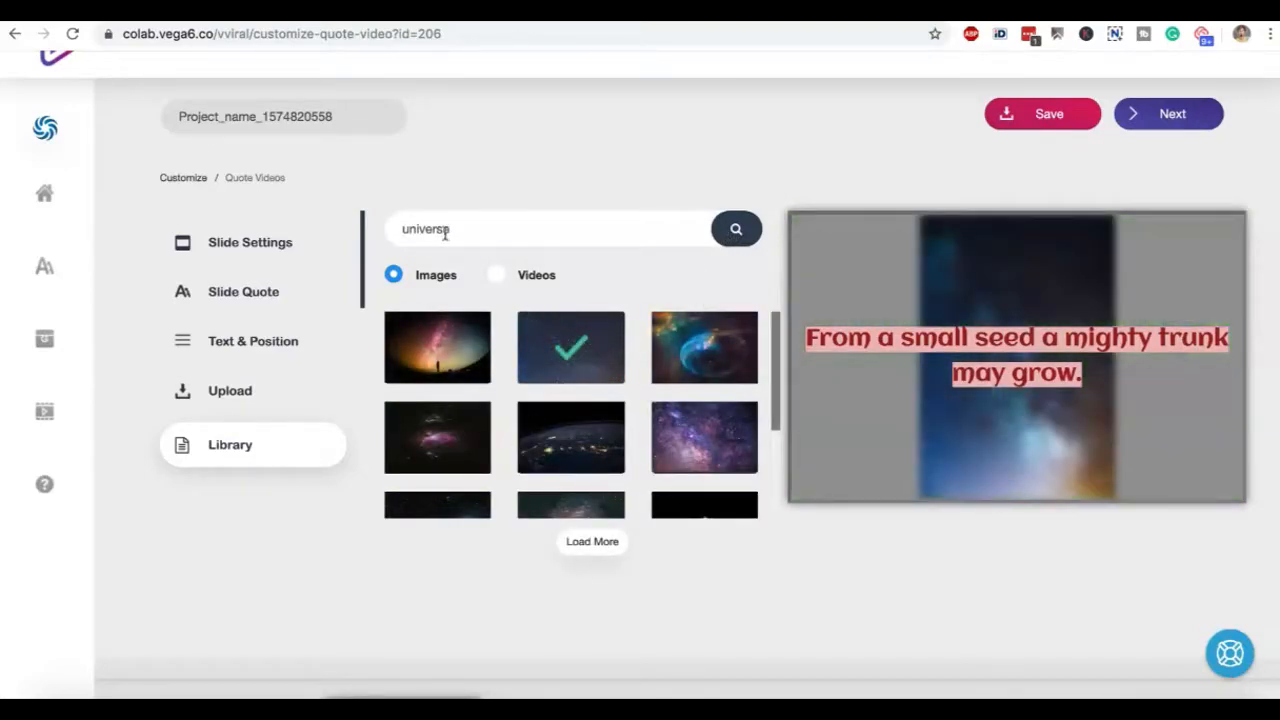
pyautogui.click(566, 418)
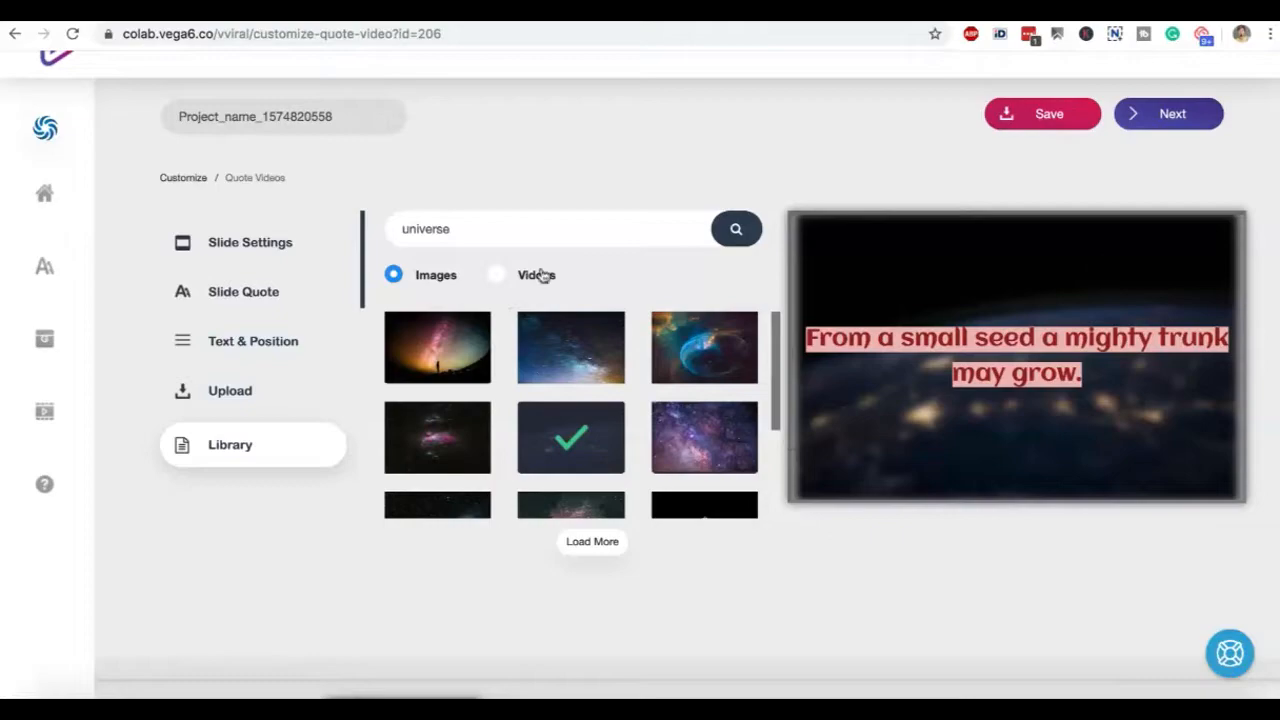
# Remove the blur effect from the second slide's background
pyautogui.click(281, 401)
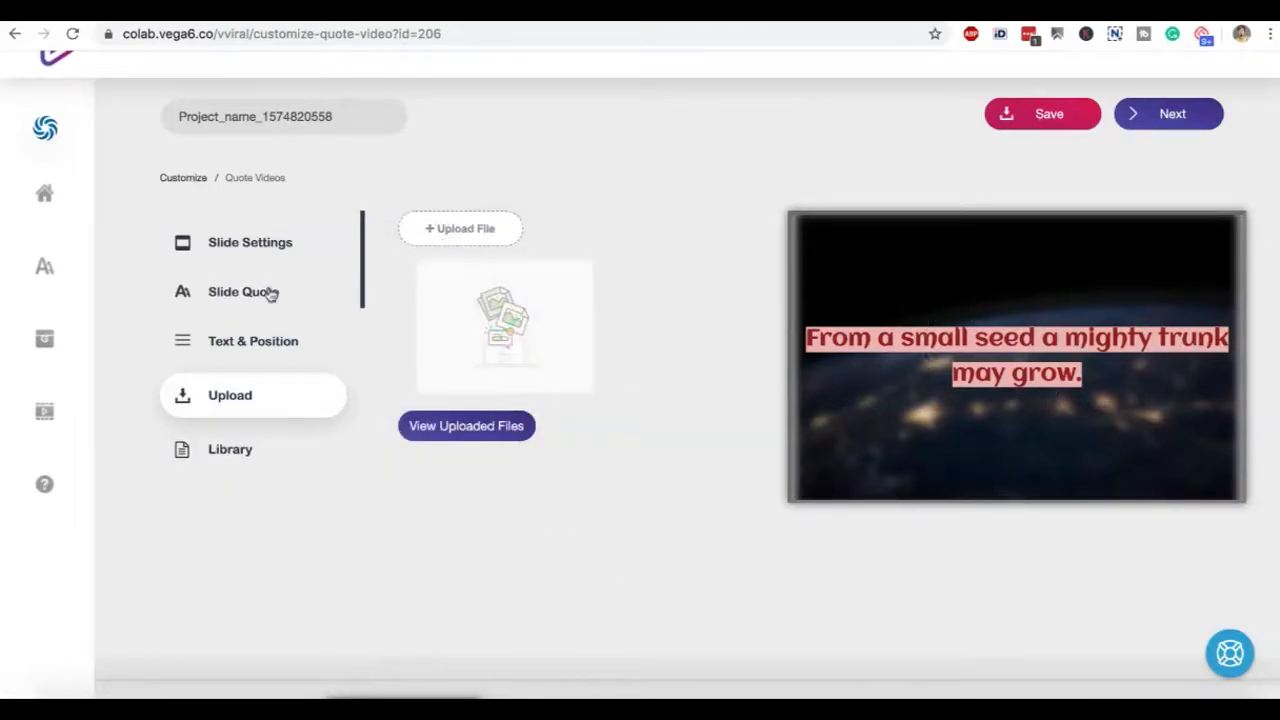
pyautogui.click(255, 258)
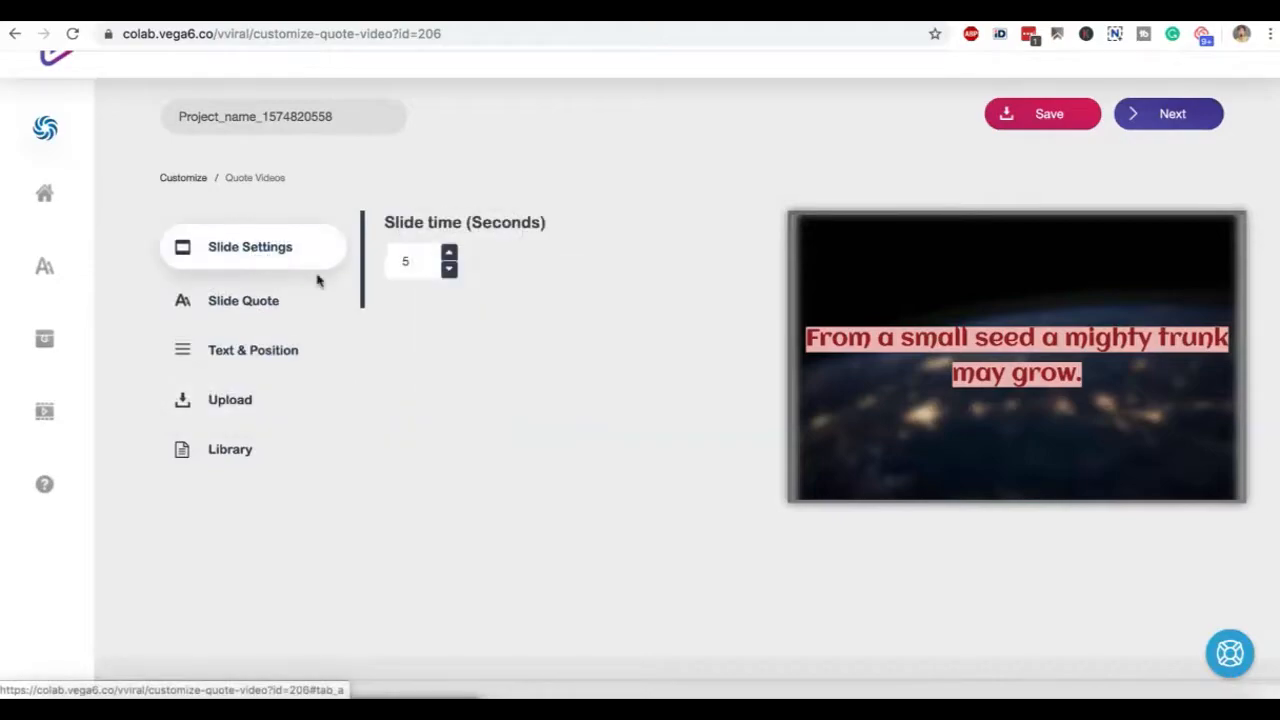
pyautogui.click(275, 310)
pyautogui.click(266, 362)
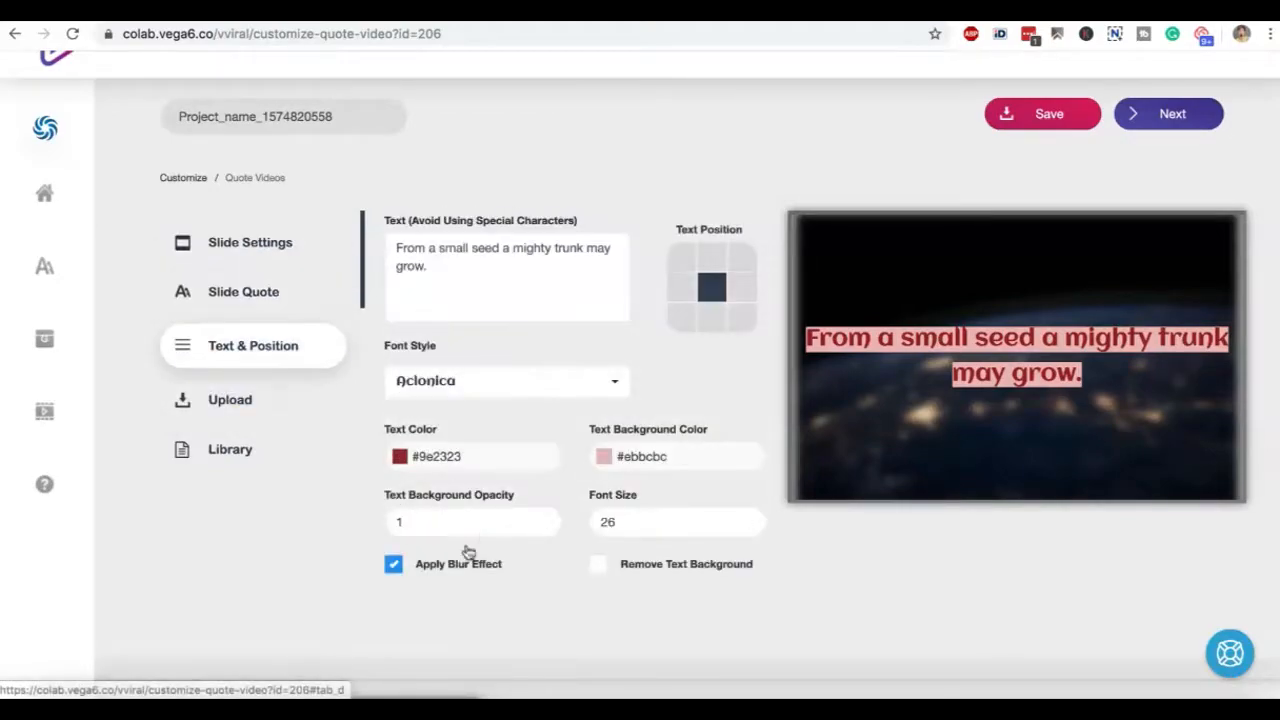
pyautogui.click(394, 564)
pyautogui.scroll(-1, 602, 584)
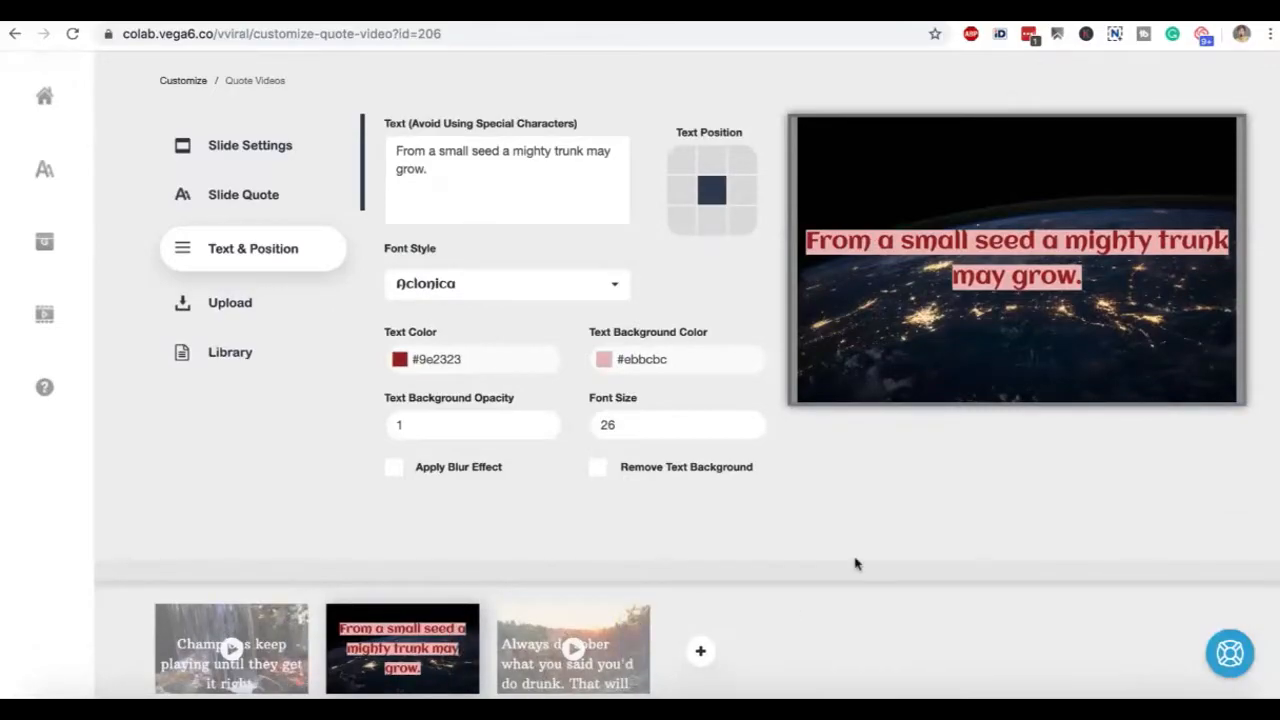
# Continue to the logo stage of the project and look at its logo and upload options
pyautogui.scroll(2, 856, 563)
pyautogui.click(1185, 167)
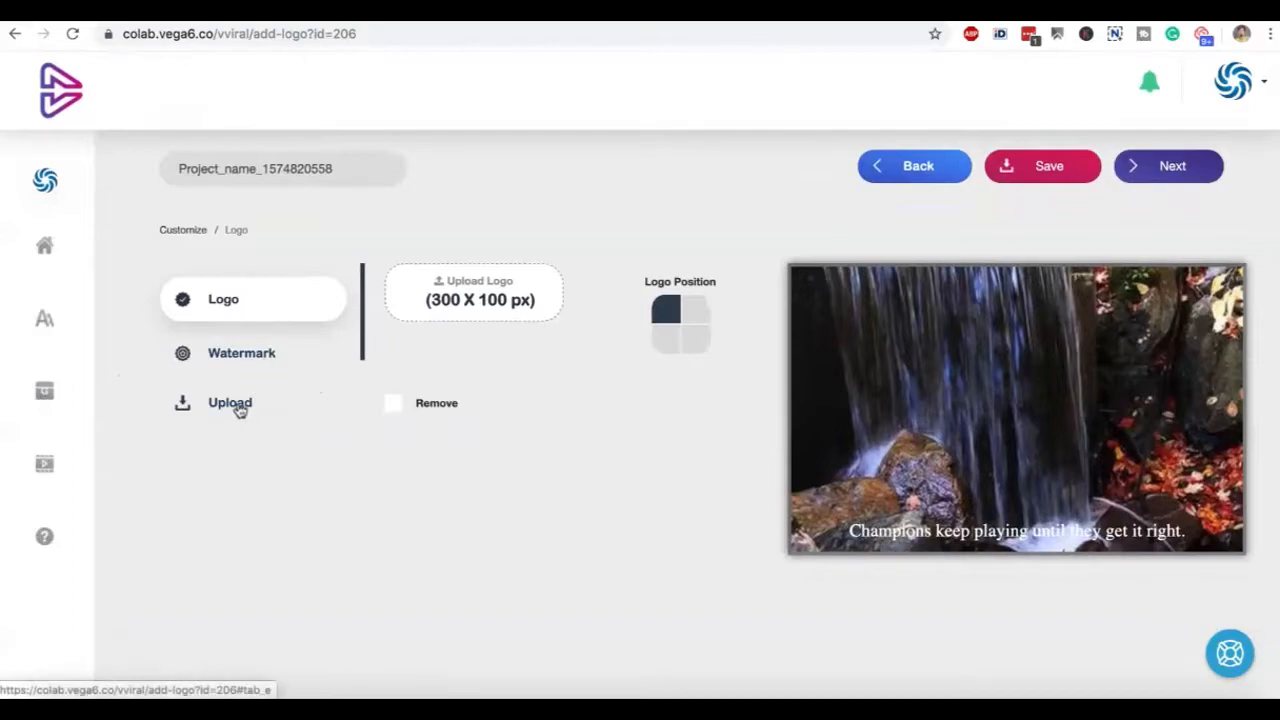
pyautogui.click(241, 410)
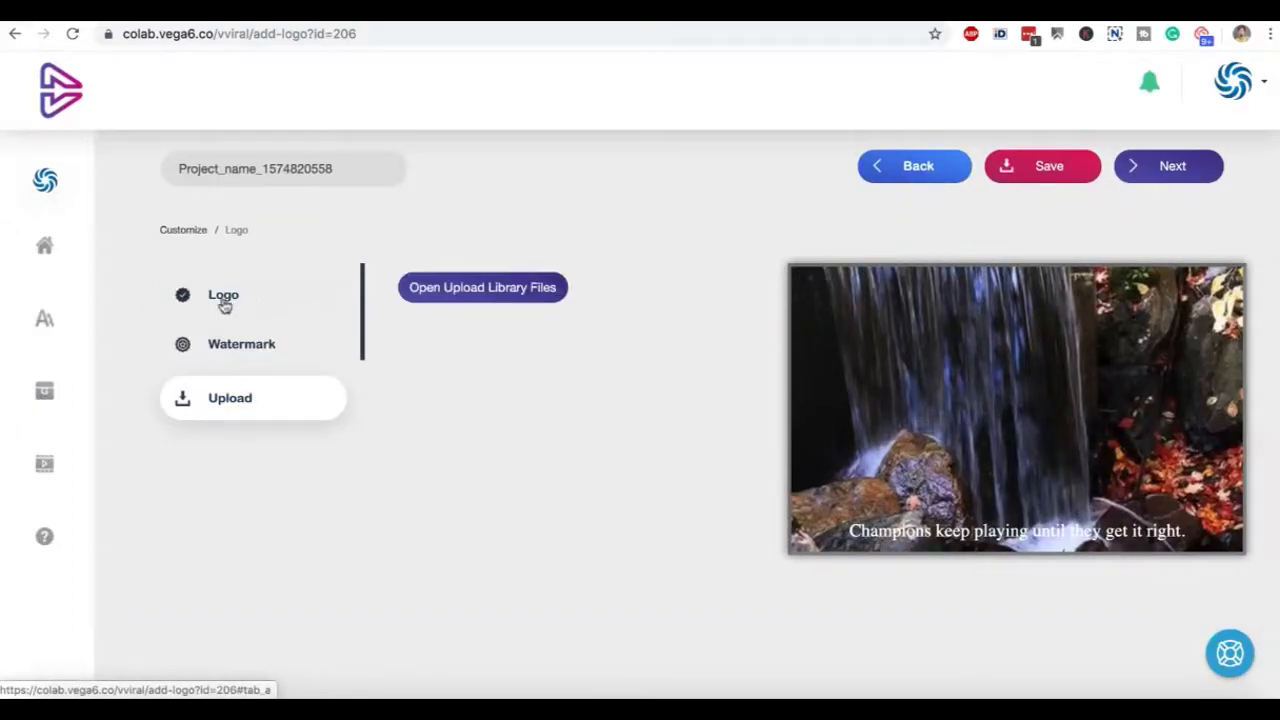
pyautogui.click(224, 302)
pyautogui.click(236, 402)
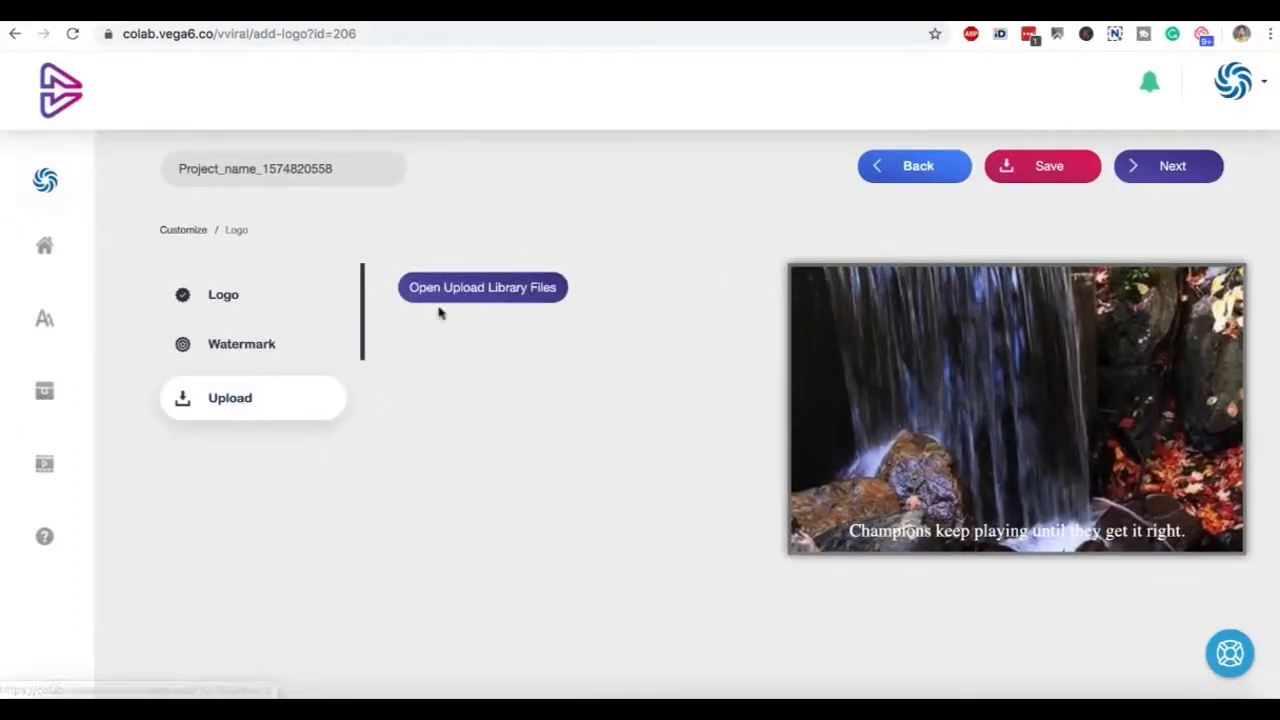
# Select the second slide and review the logo and watermark upload and position options
pyautogui.scroll(-3, 418, 390)
pyautogui.click(398, 536)
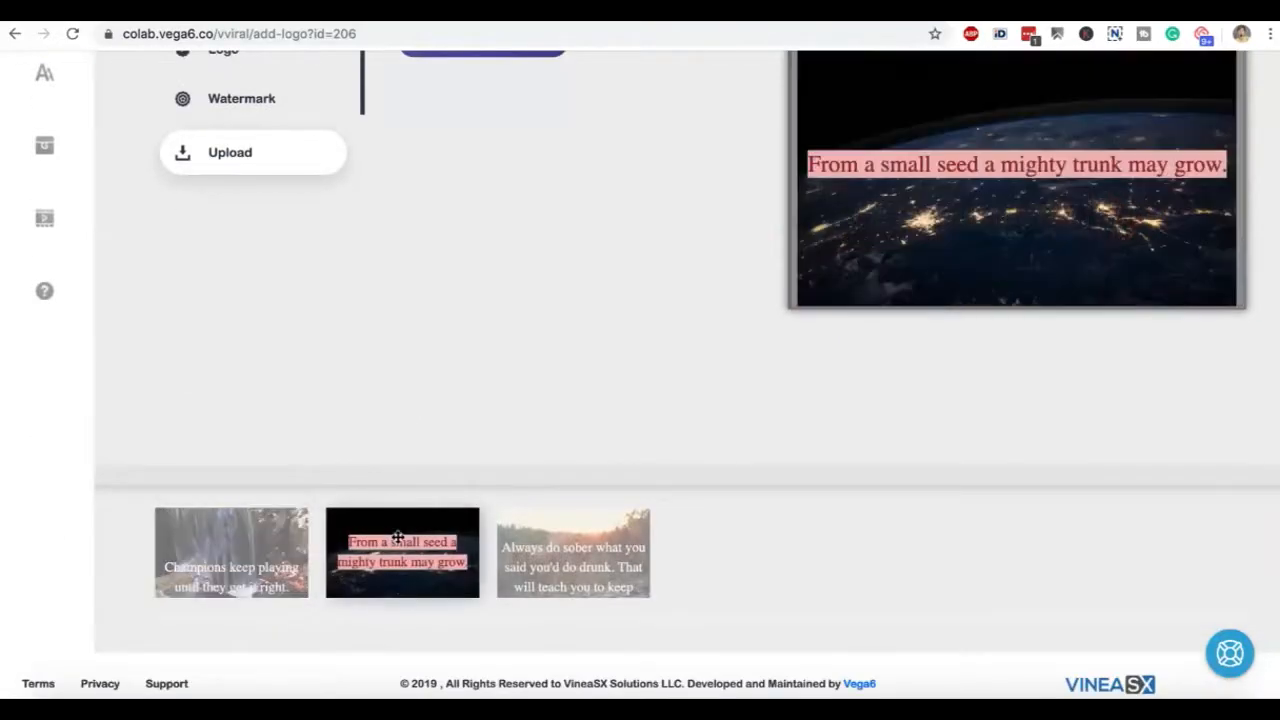
pyautogui.scroll(3, 300, 200)
pyautogui.click(223, 310)
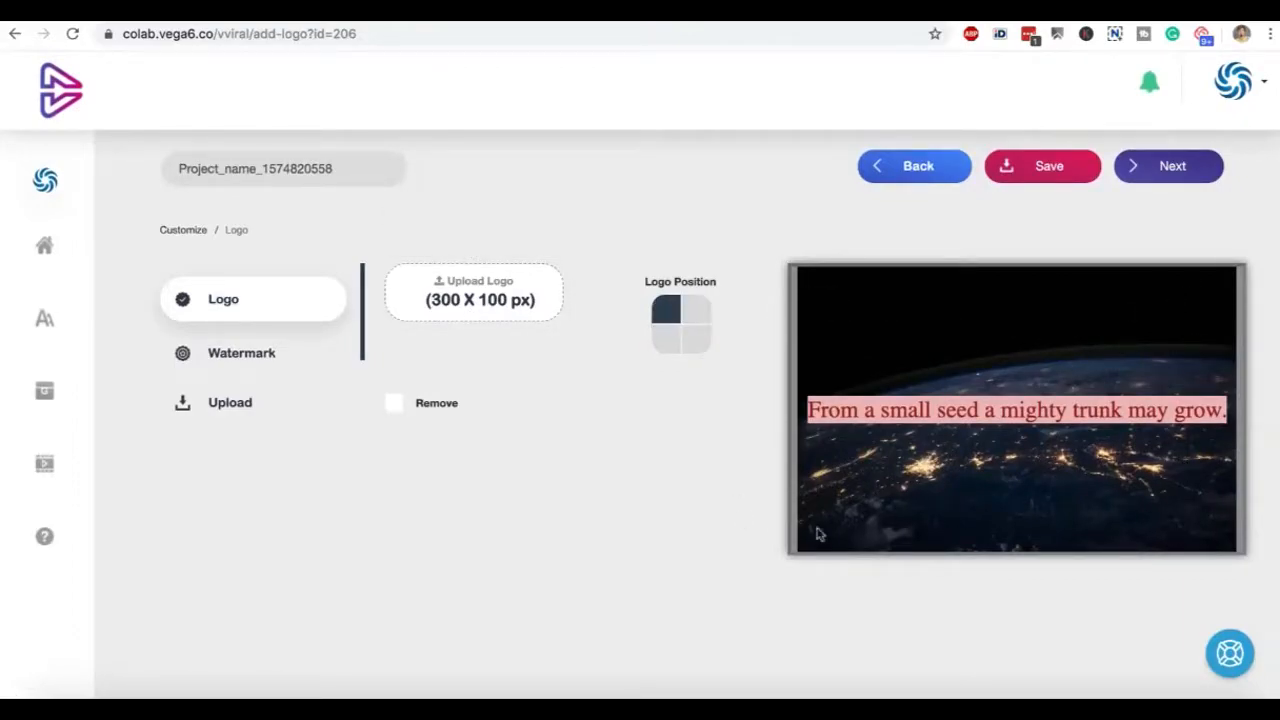
pyautogui.click(241, 353)
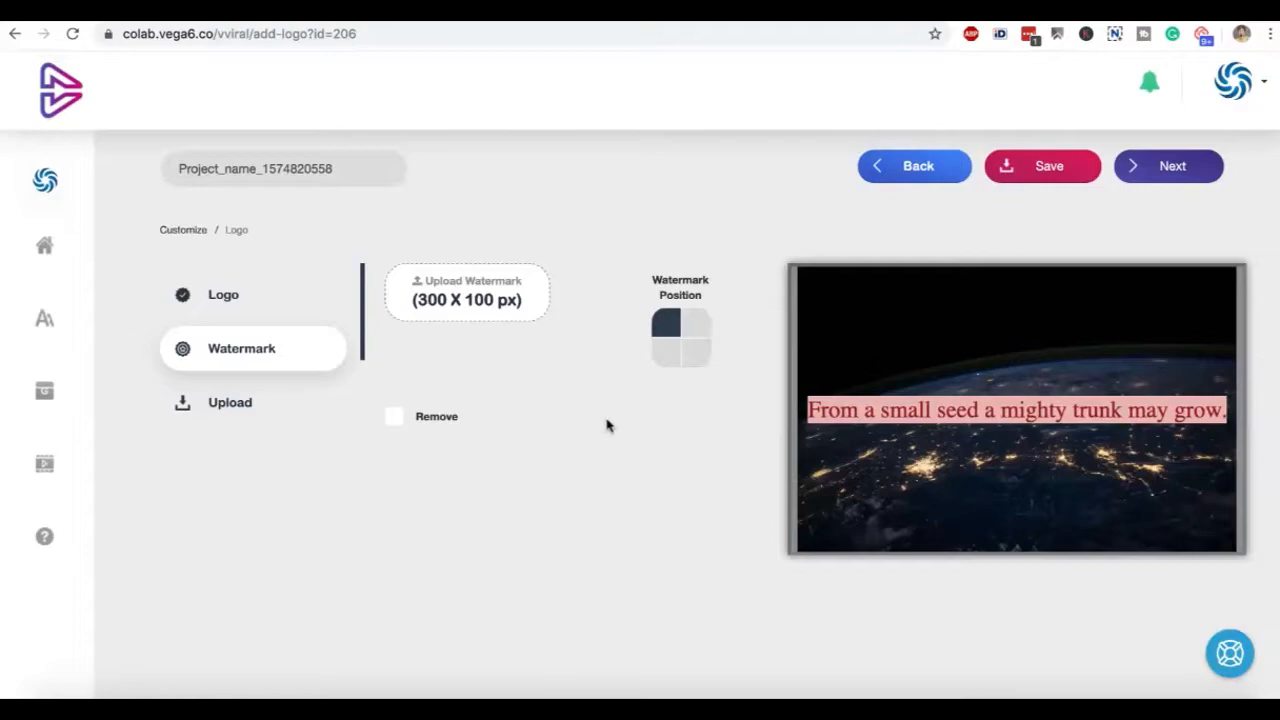
# Continue to the audio stage, then browse the audio library tracks and the option for uploading audio
pyautogui.click(1168, 180)
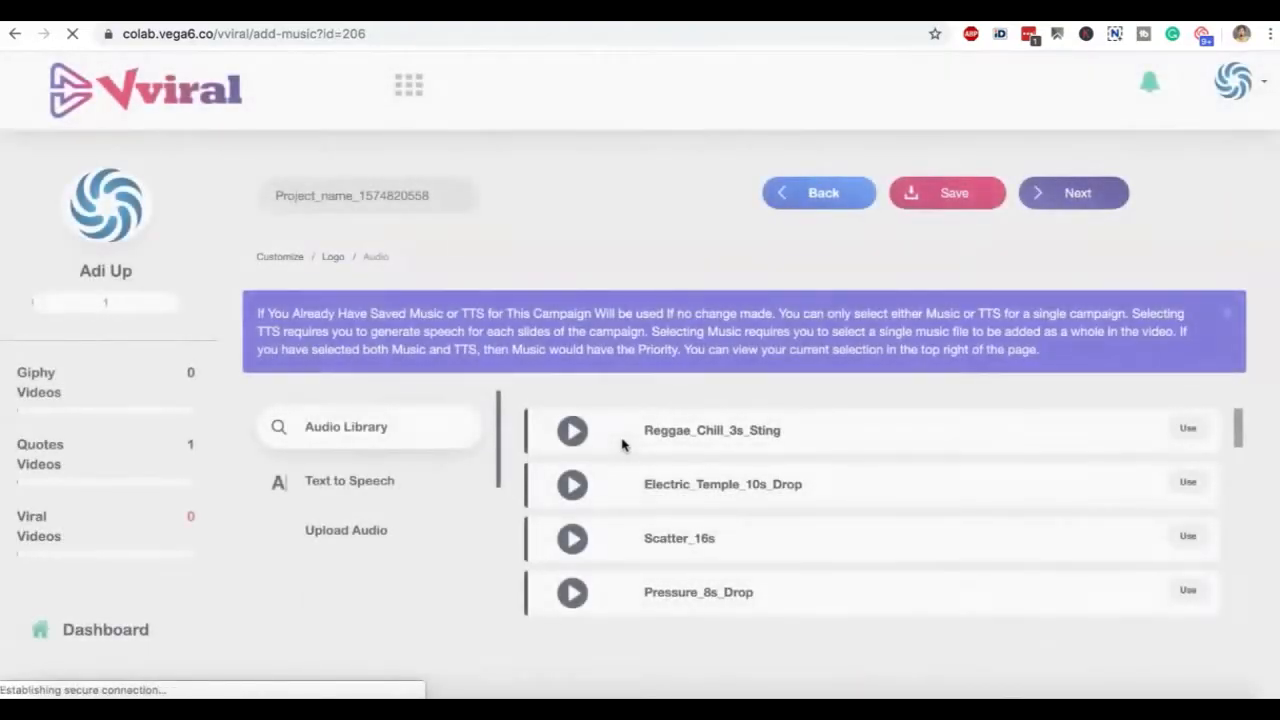
pyautogui.scroll(-5, 443, 566)
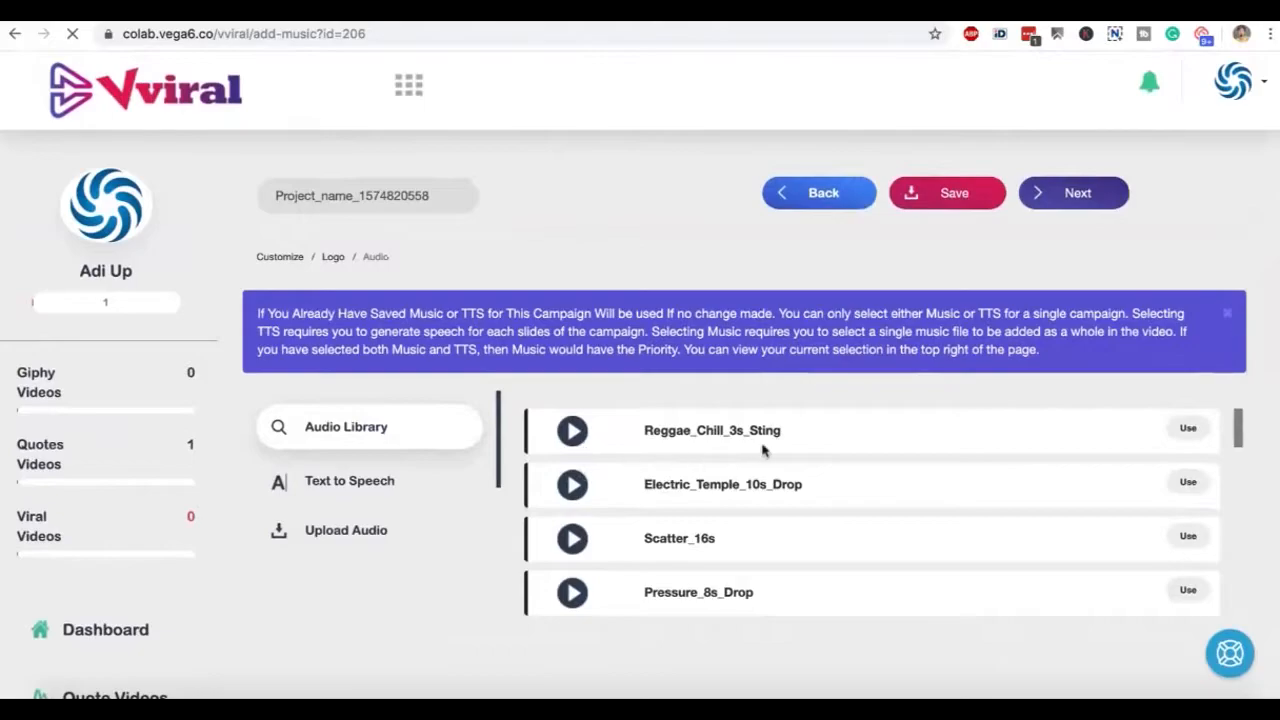
pyautogui.scroll(-10, 709, 543)
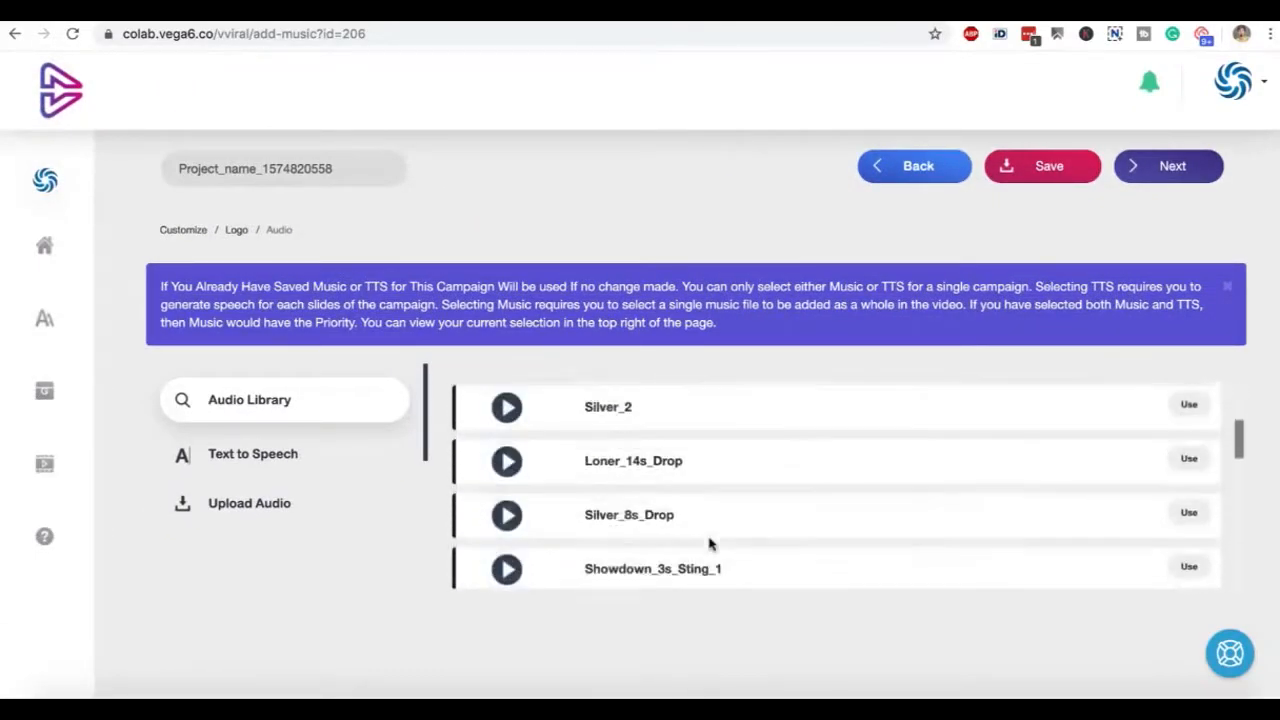
pyautogui.scroll(-10, 709, 543)
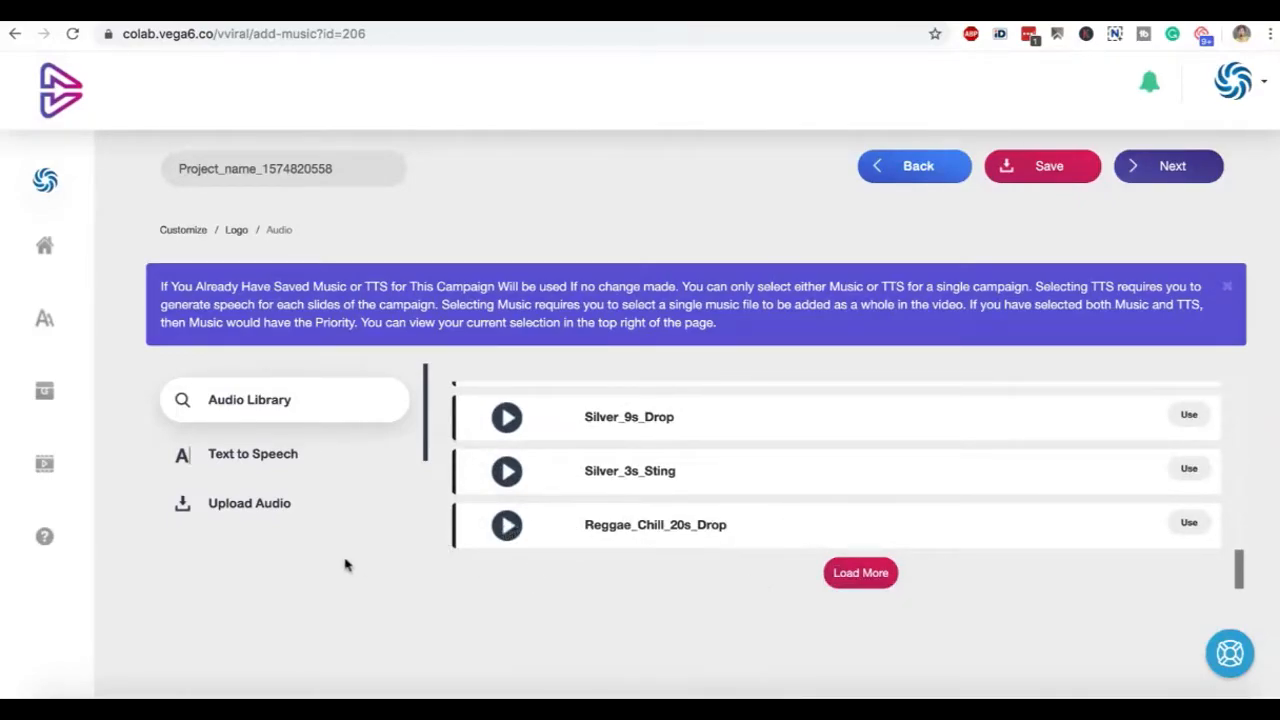
pyautogui.click(297, 503)
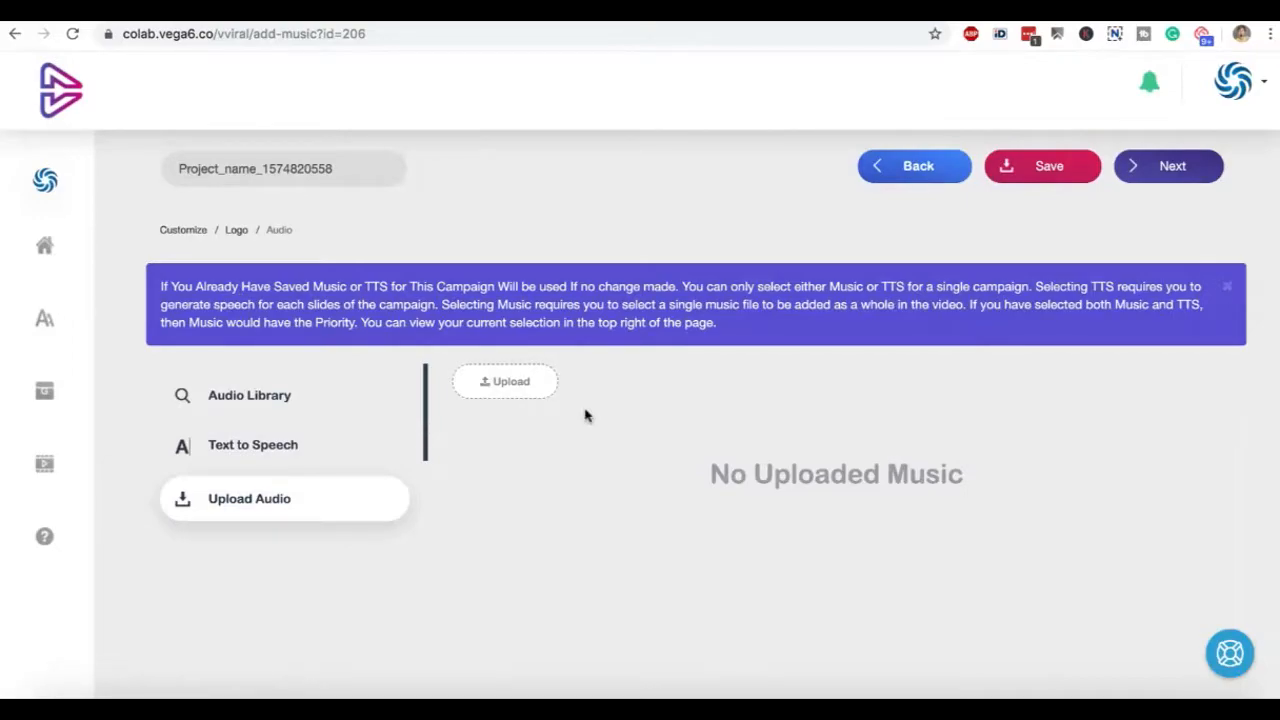
# Set the first slide's text-to-speech language to German and check the available voices
pyautogui.click(300, 449)
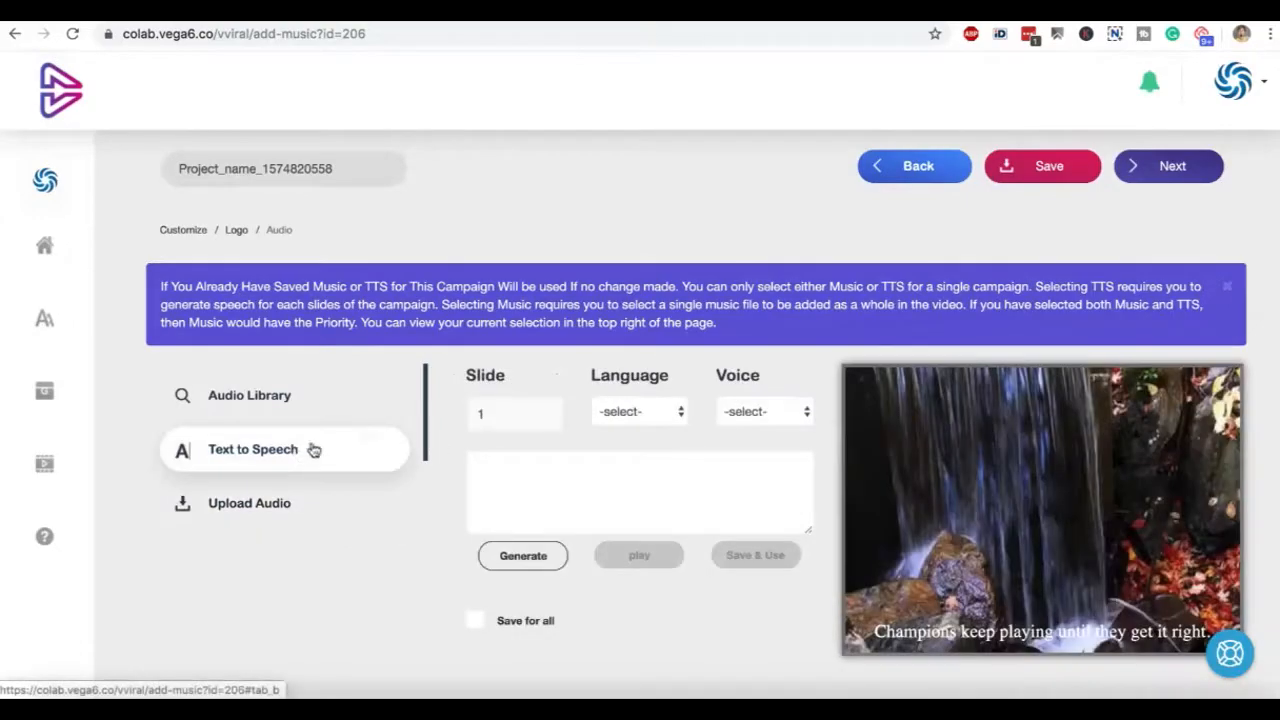
pyautogui.click(657, 424)
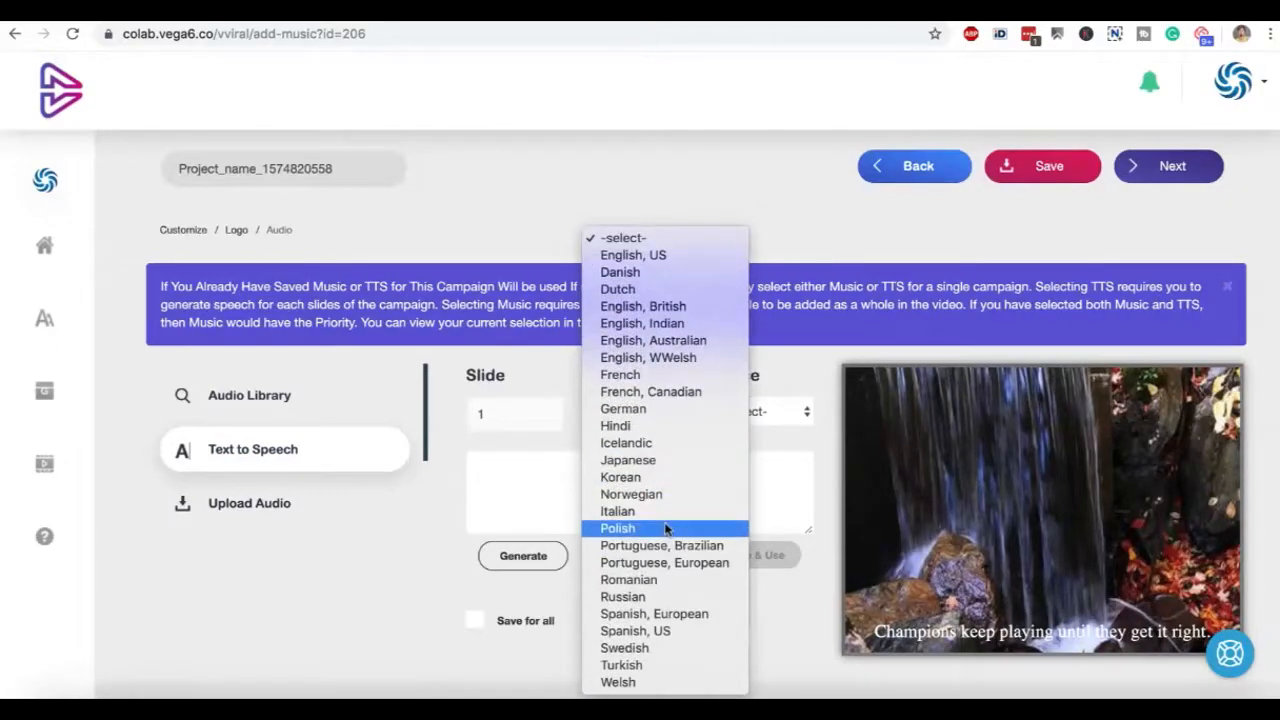
pyautogui.click(730, 409)
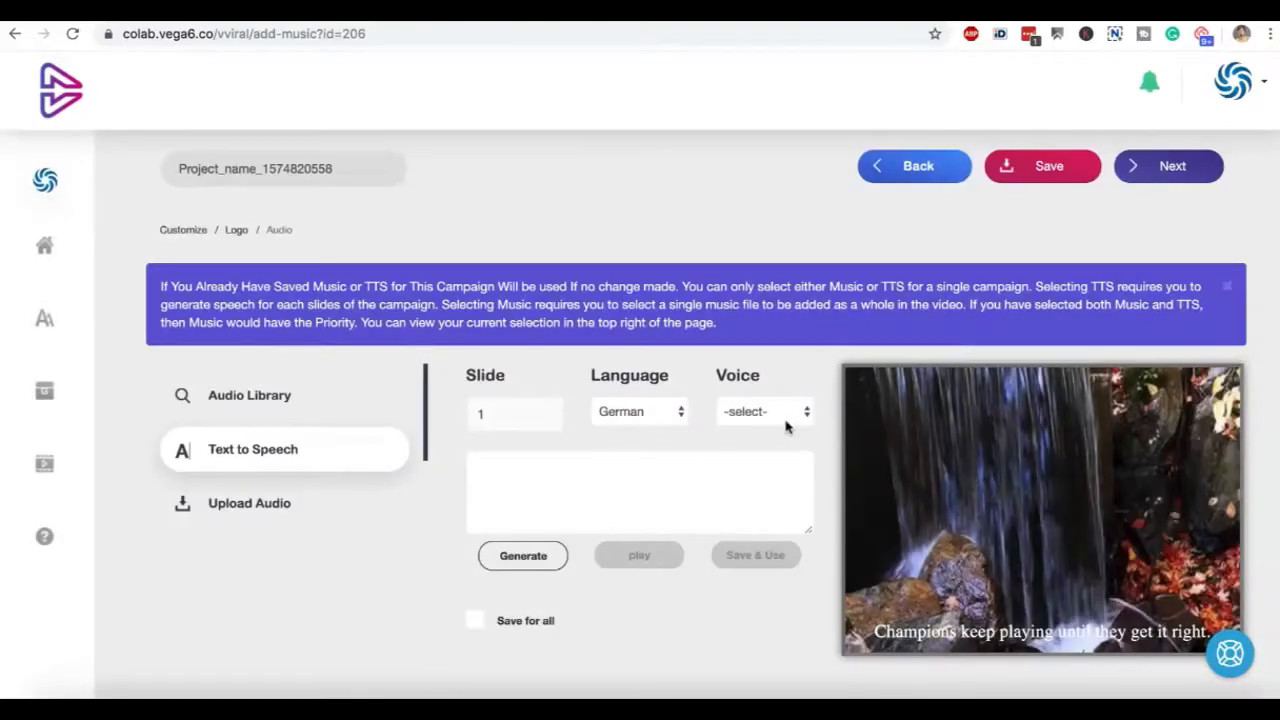
pyautogui.click(787, 423)
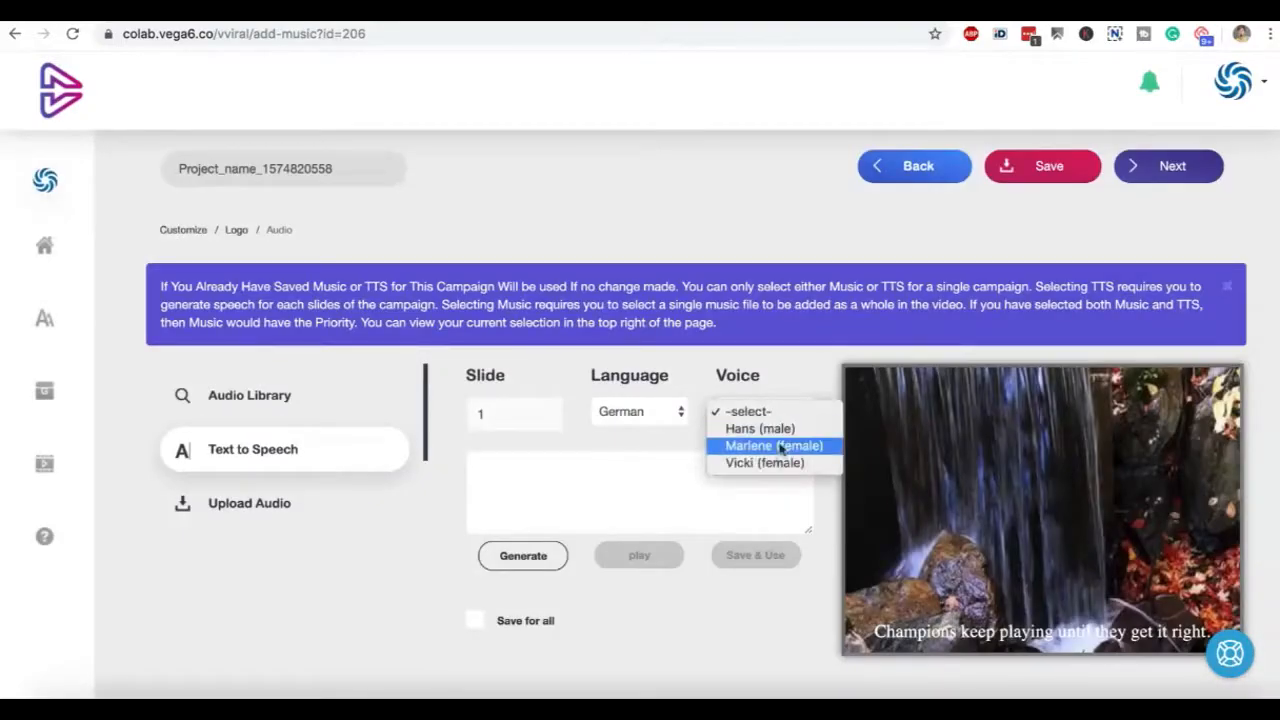
pyautogui.click(637, 490)
# Copy the quote "Champions keep playing until they get it right." into the first slide's speech text and try to generate the audio
pyautogui.scroll(-3, 461, 480)
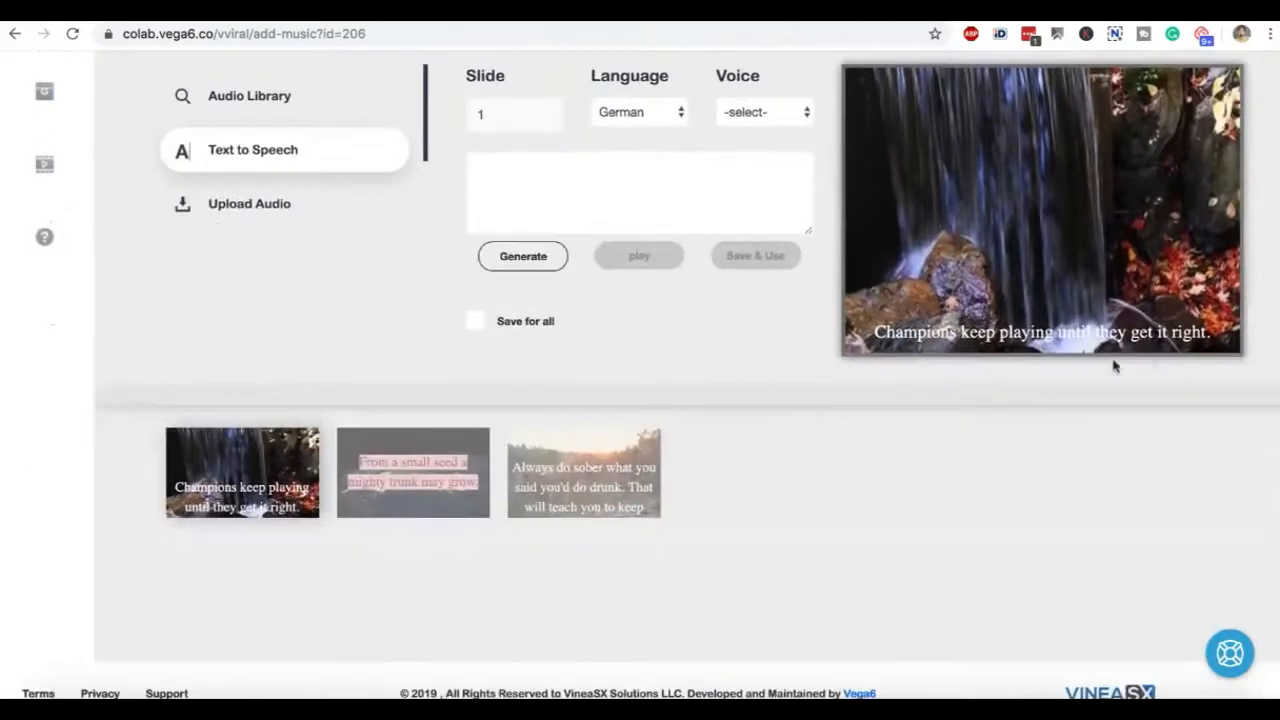
pyautogui.moveTo(1216, 337); pyautogui.dragTo(872, 338)
pyautogui.hotkey('ctrl', 'c')
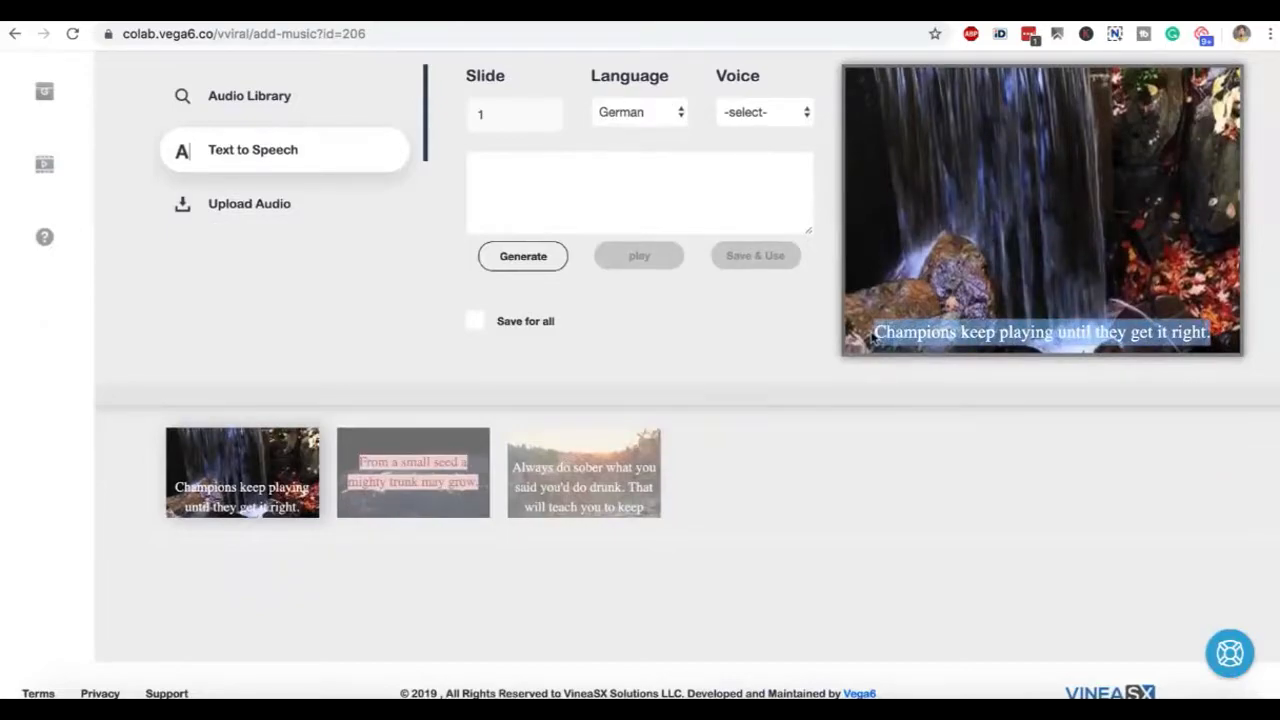
pyautogui.click(651, 186)
pyautogui.hotkey('ctrl', 'v')
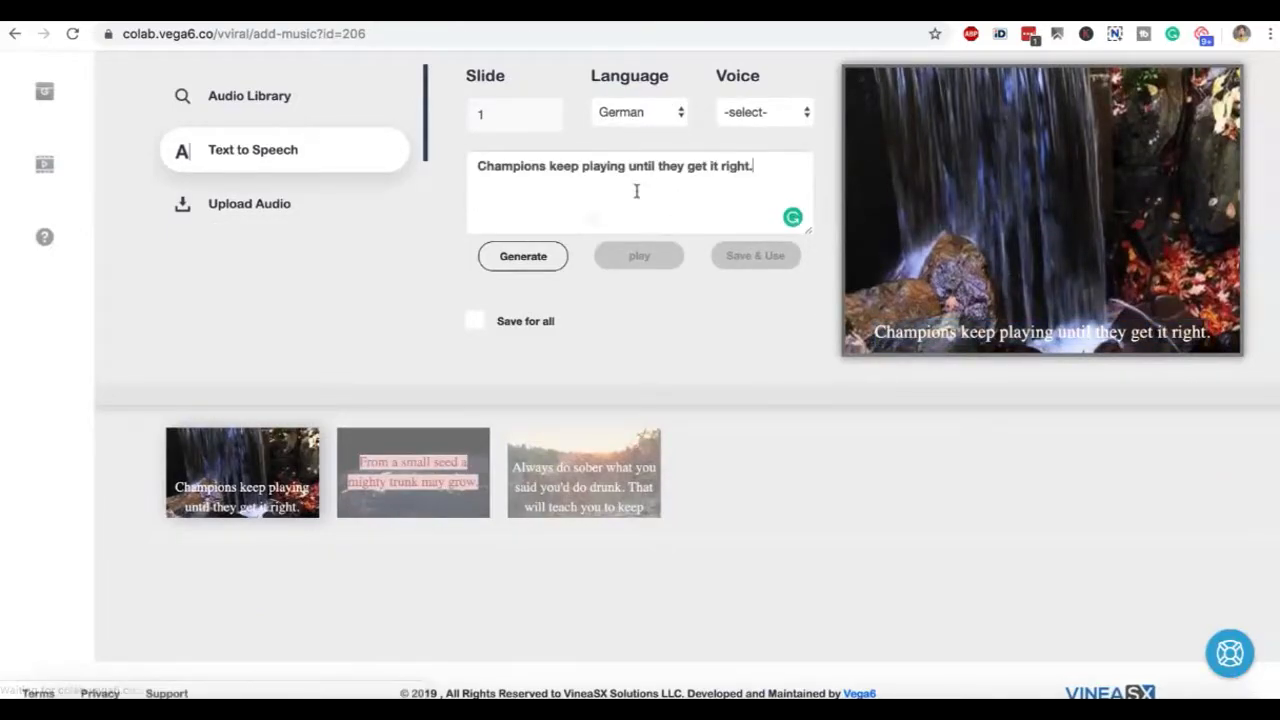
pyautogui.click(523, 256)
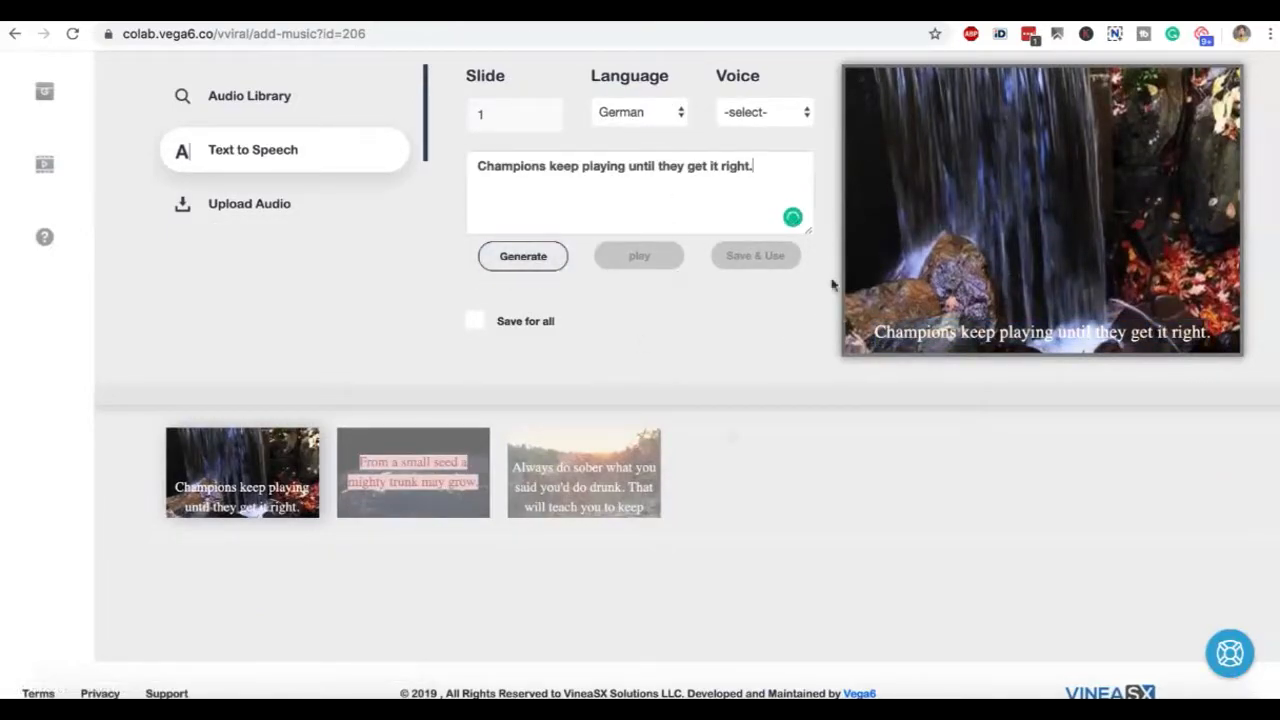
# Select the second slide for text to speech
pyautogui.scroll(3, 894, 381)
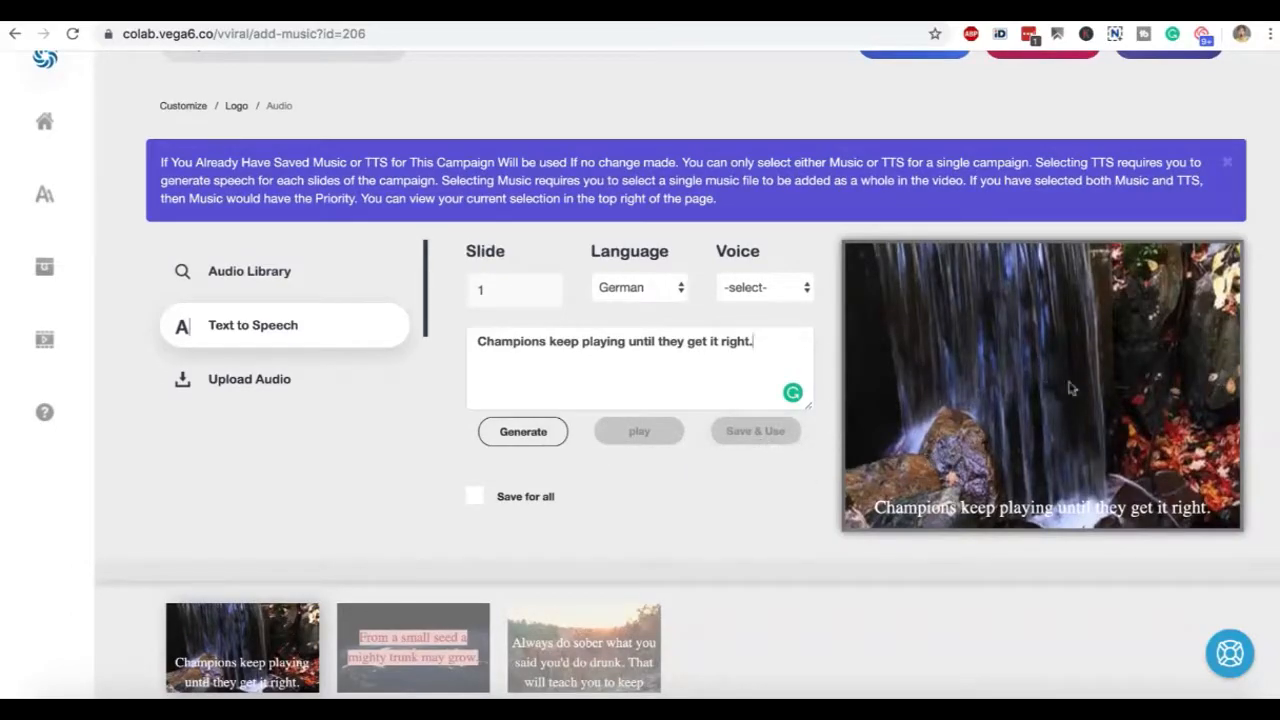
pyautogui.click(400, 636)
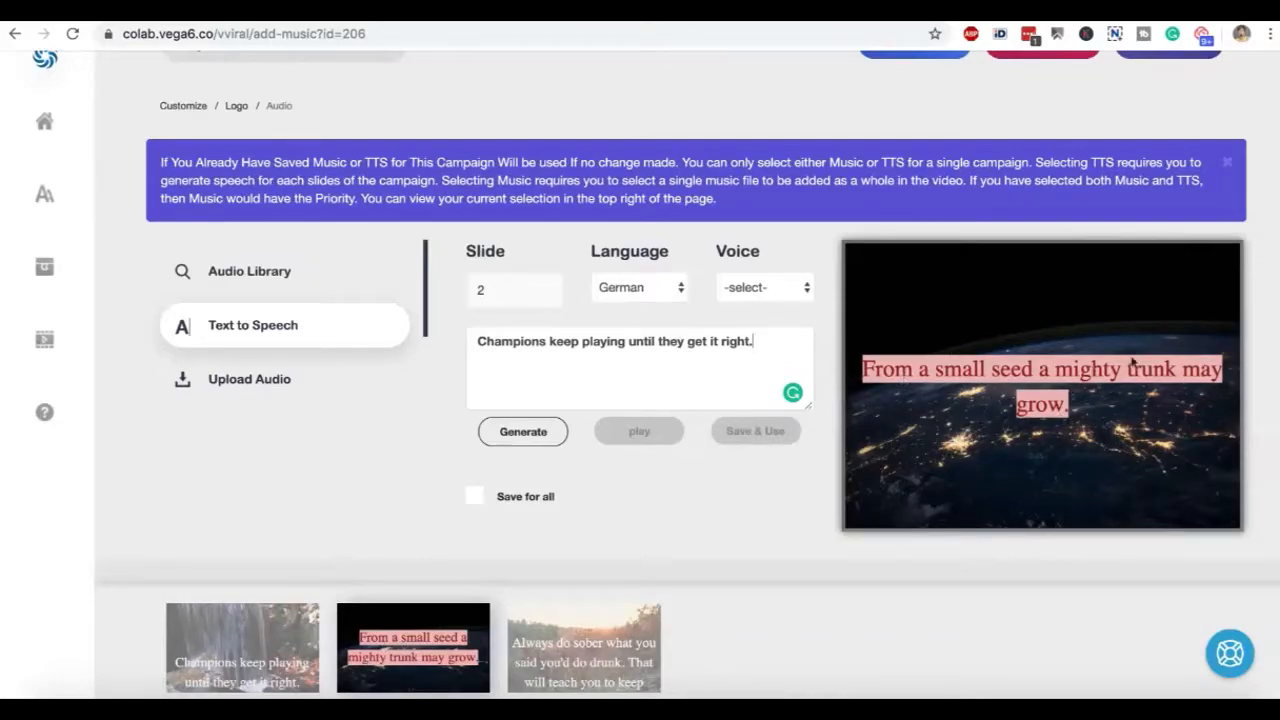
# Review the second slide's quote, the audio library tracks and the third slide's text-to-speech settings
pyautogui.moveTo(1092, 410); pyautogui.dragTo(862, 369)
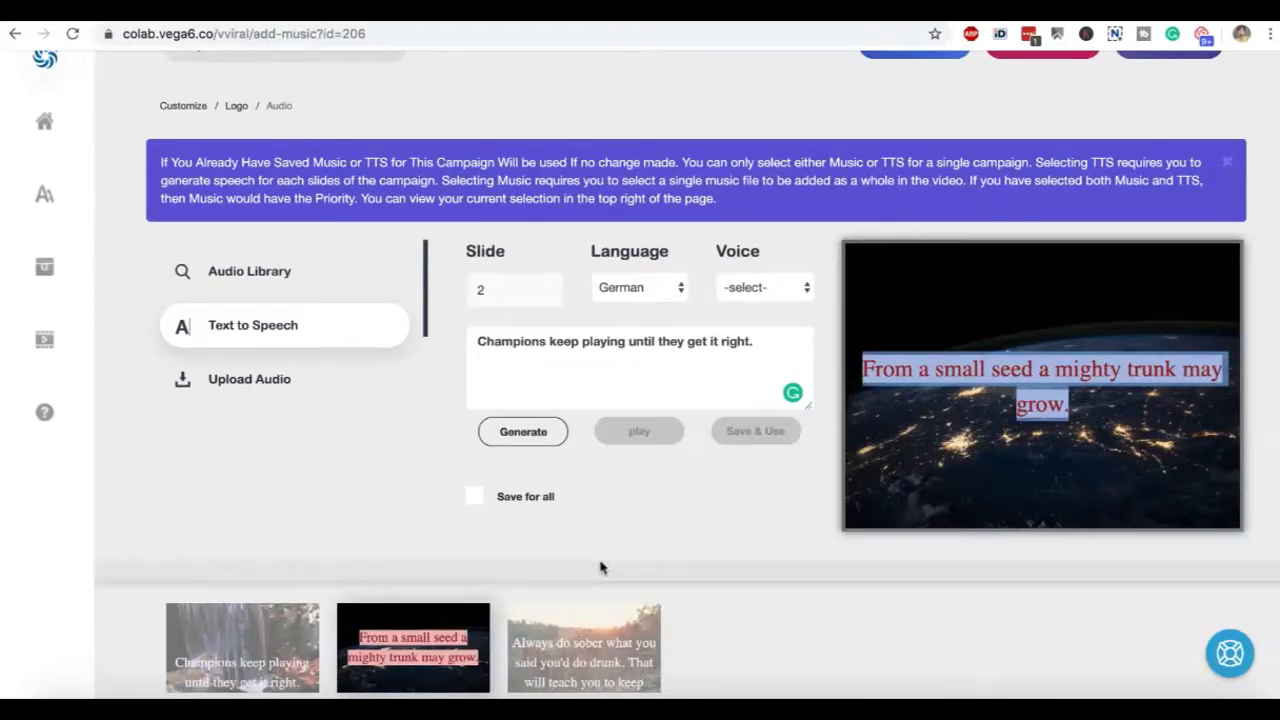
pyautogui.click(272, 276)
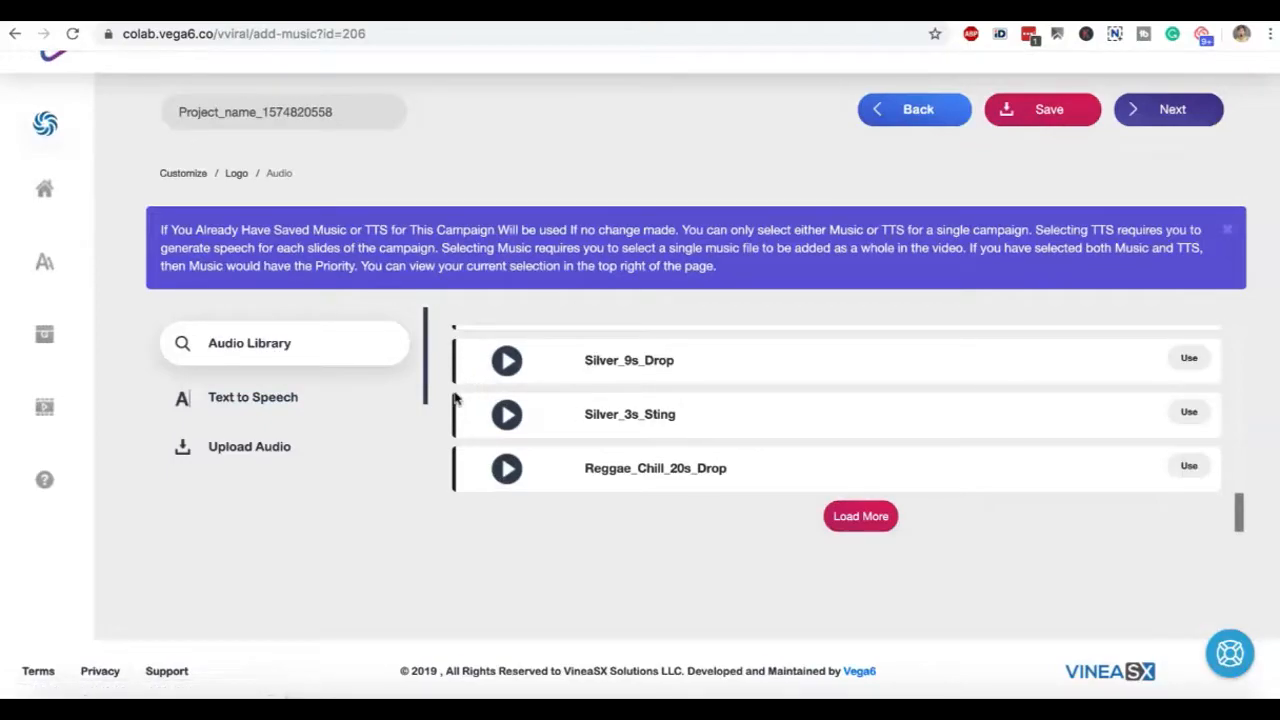
pyautogui.click(336, 398)
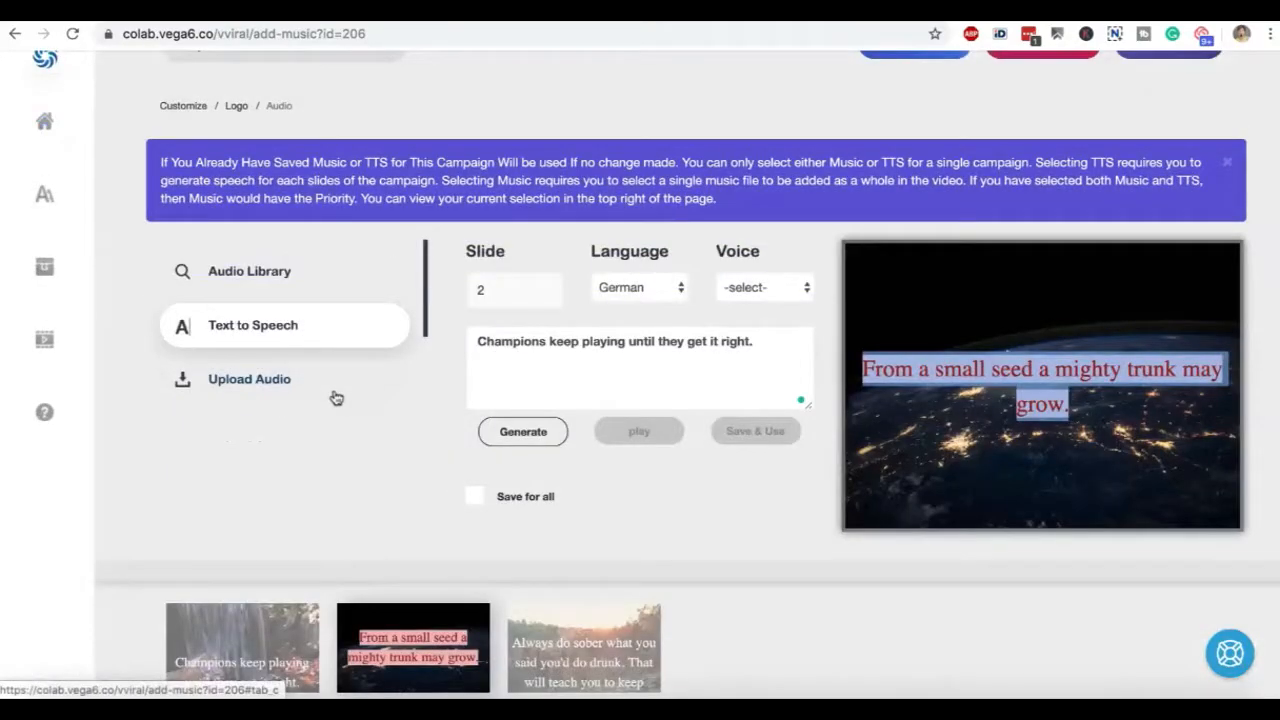
pyautogui.scroll(-2, 394, 465)
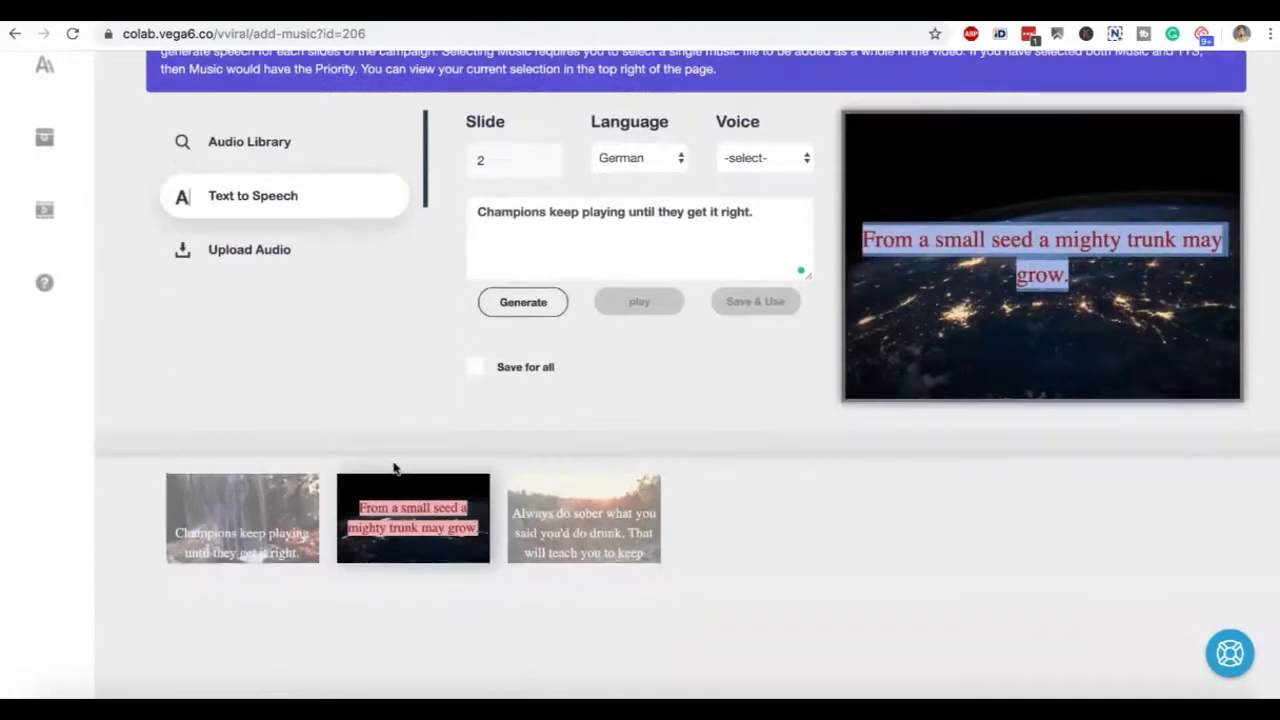
pyautogui.click(607, 540)
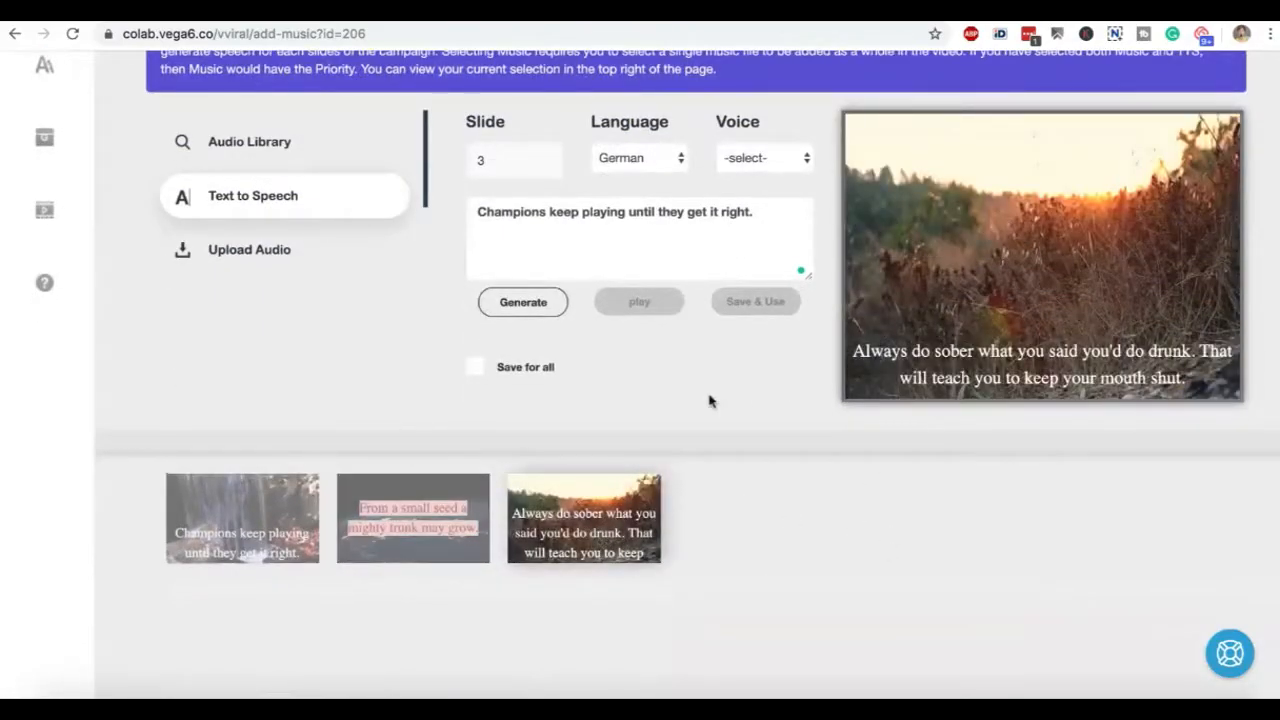
pyautogui.scroll(2, 709, 401)
pyautogui.scroll(3, 709, 394)
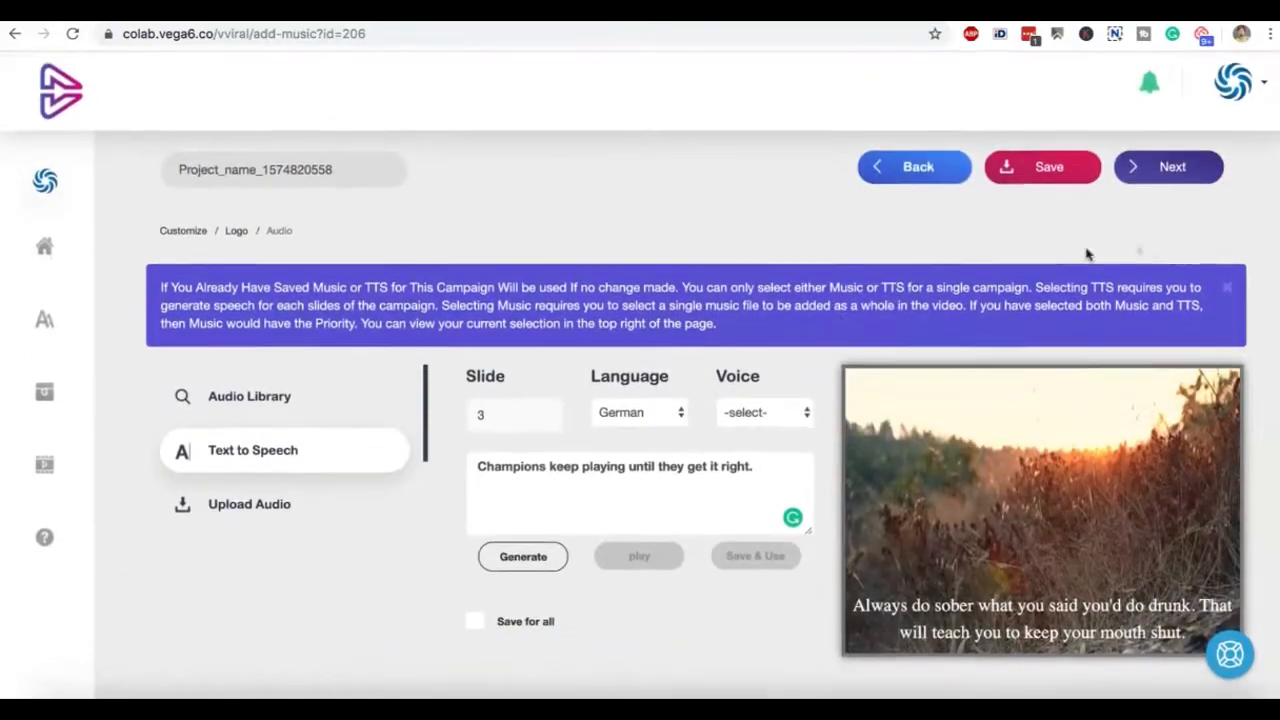
# Proceed to the output settings and start creating the quote video in 1080p quality and Mp4 format
pyautogui.click(1170, 168)
pyautogui.click(523, 183)
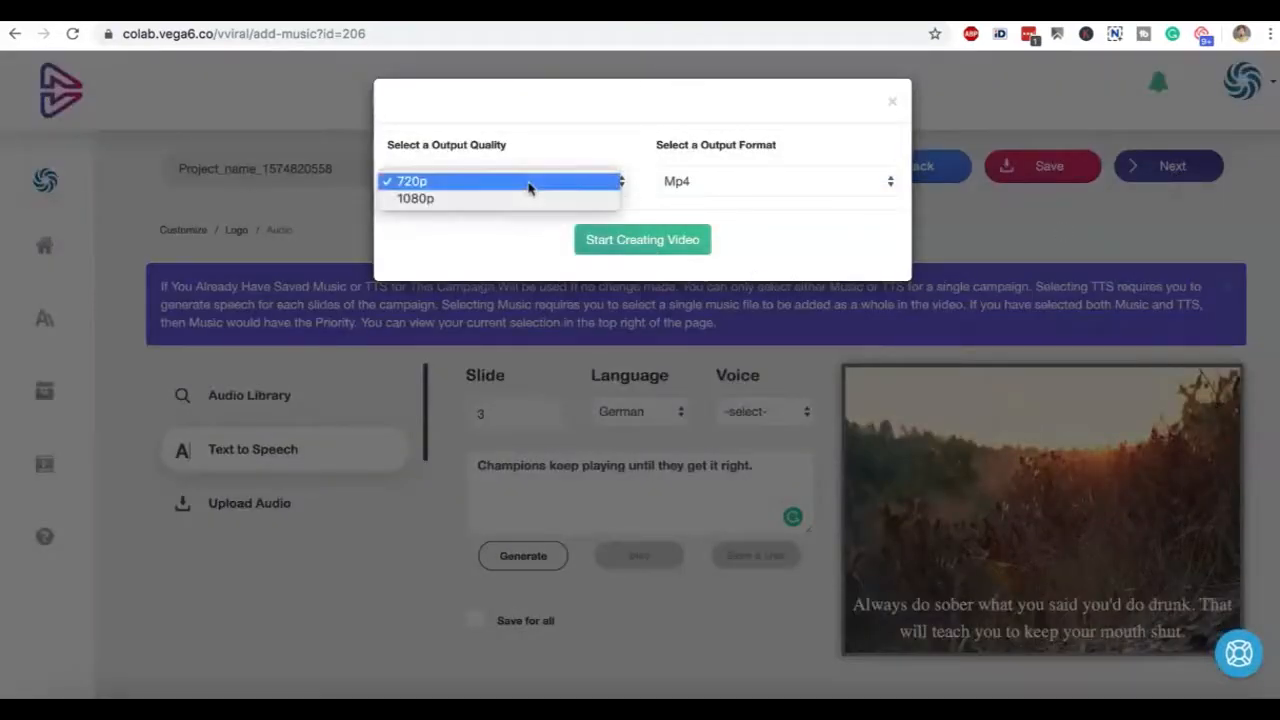
pyautogui.click(514, 246)
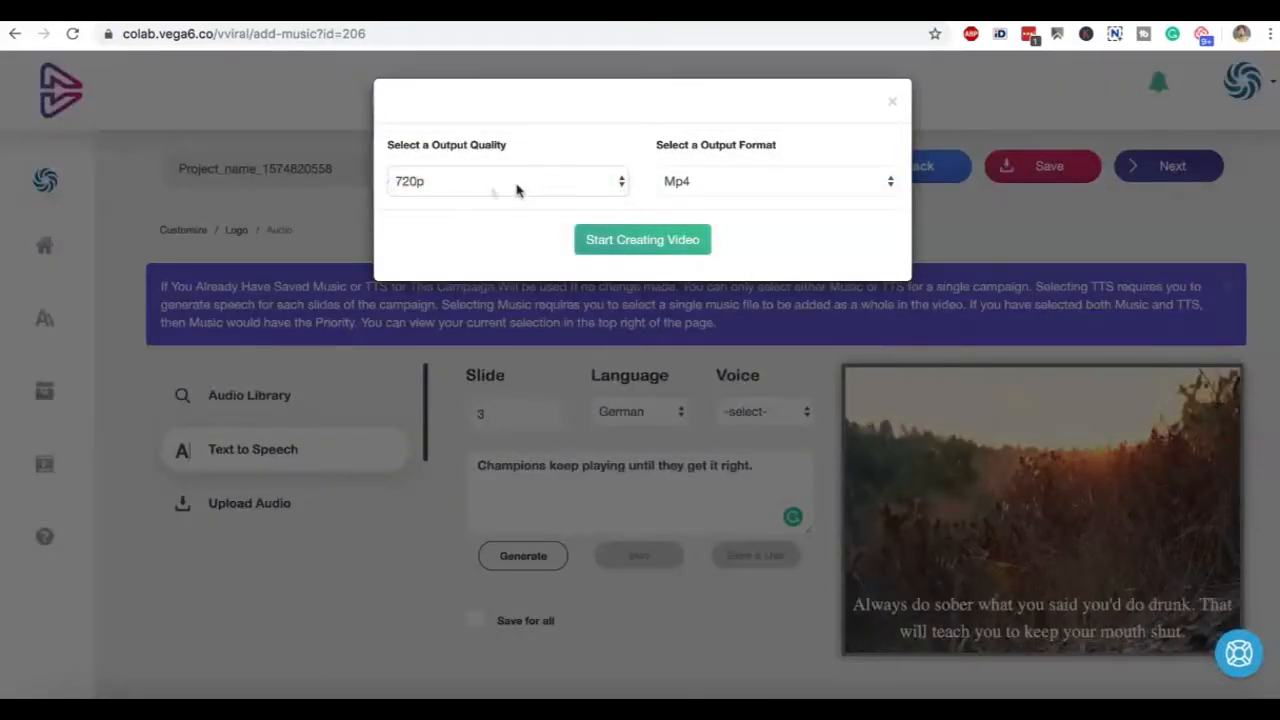
pyautogui.click(420, 187)
pyautogui.click(470, 197)
pyautogui.click(477, 188)
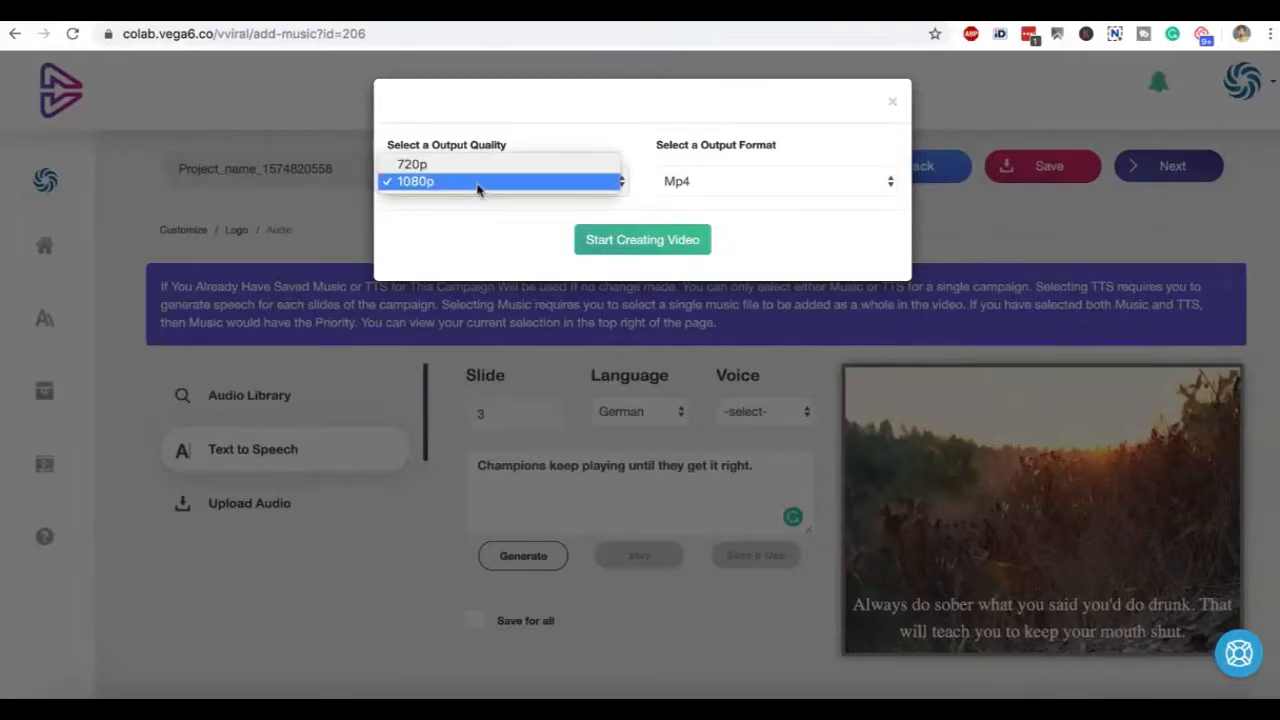
pyautogui.click(477, 180)
pyautogui.click(713, 190)
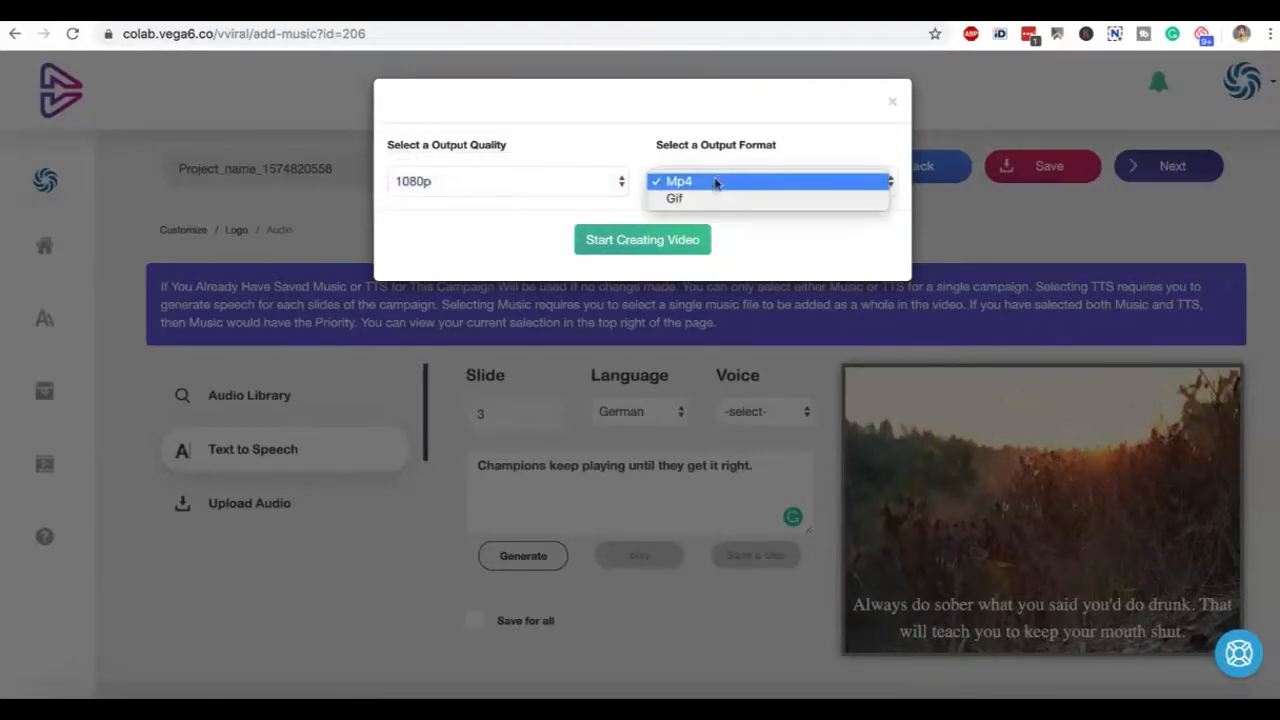
pyautogui.click(725, 183)
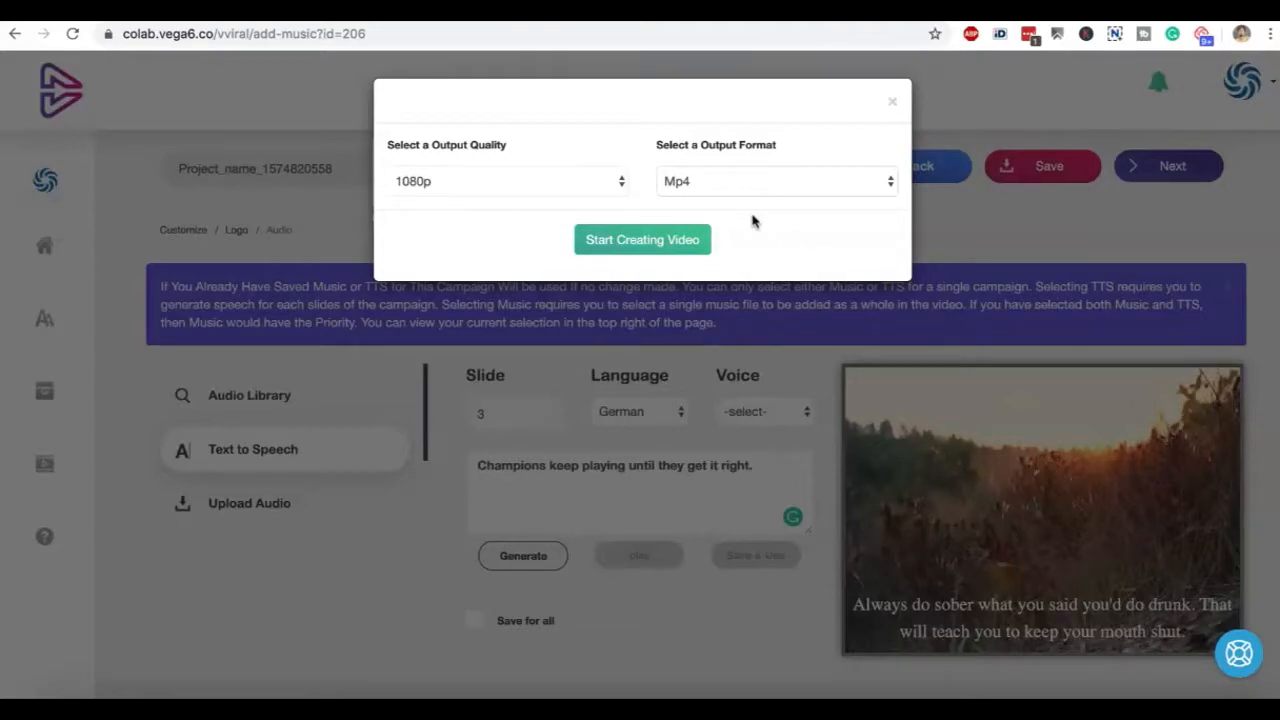
pyautogui.click(652, 241)
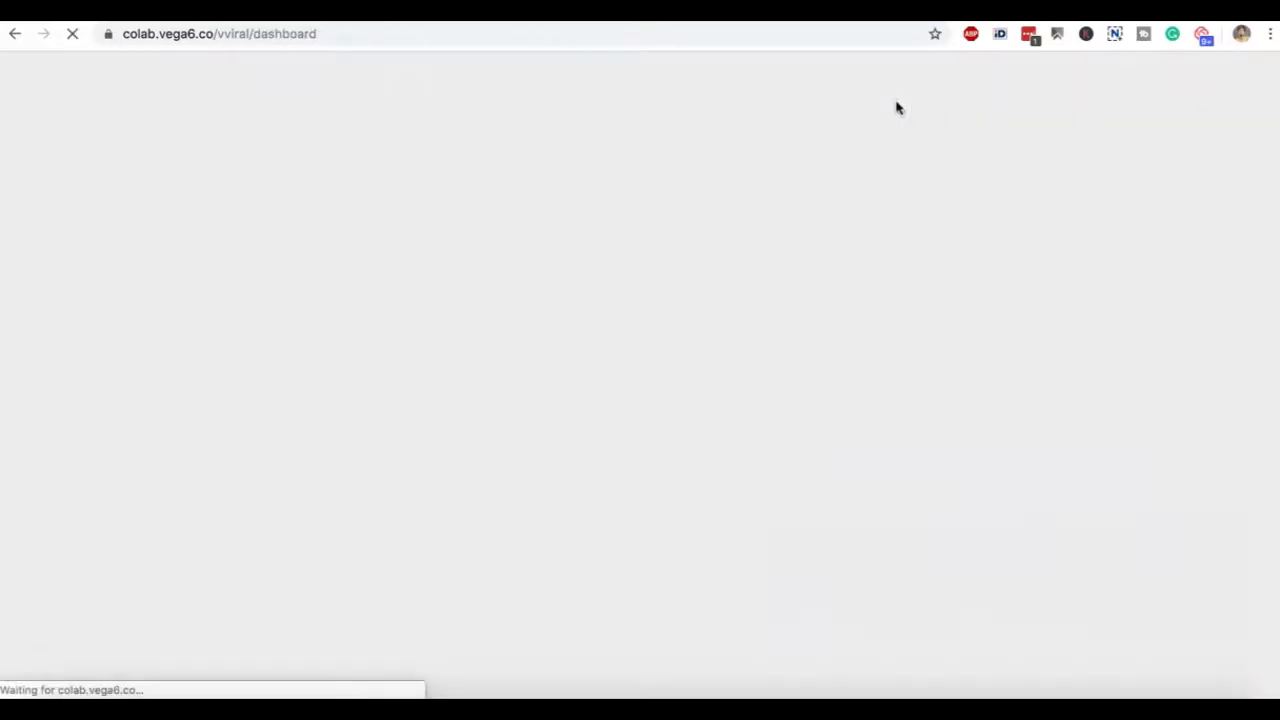
# Check the campaign list, then create a GIF video campaign with the niche keyword "cats" and 3 slides
pyautogui.scroll(-4, 889, 118)
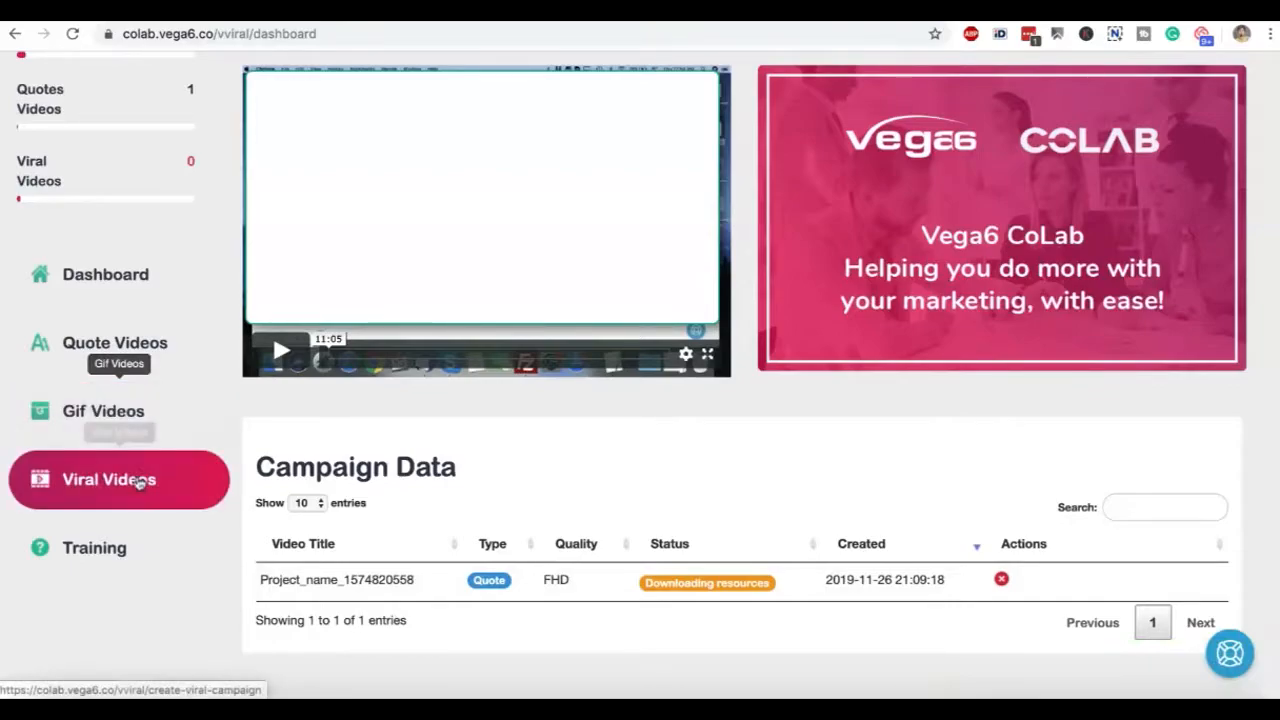
pyautogui.click(150, 424)
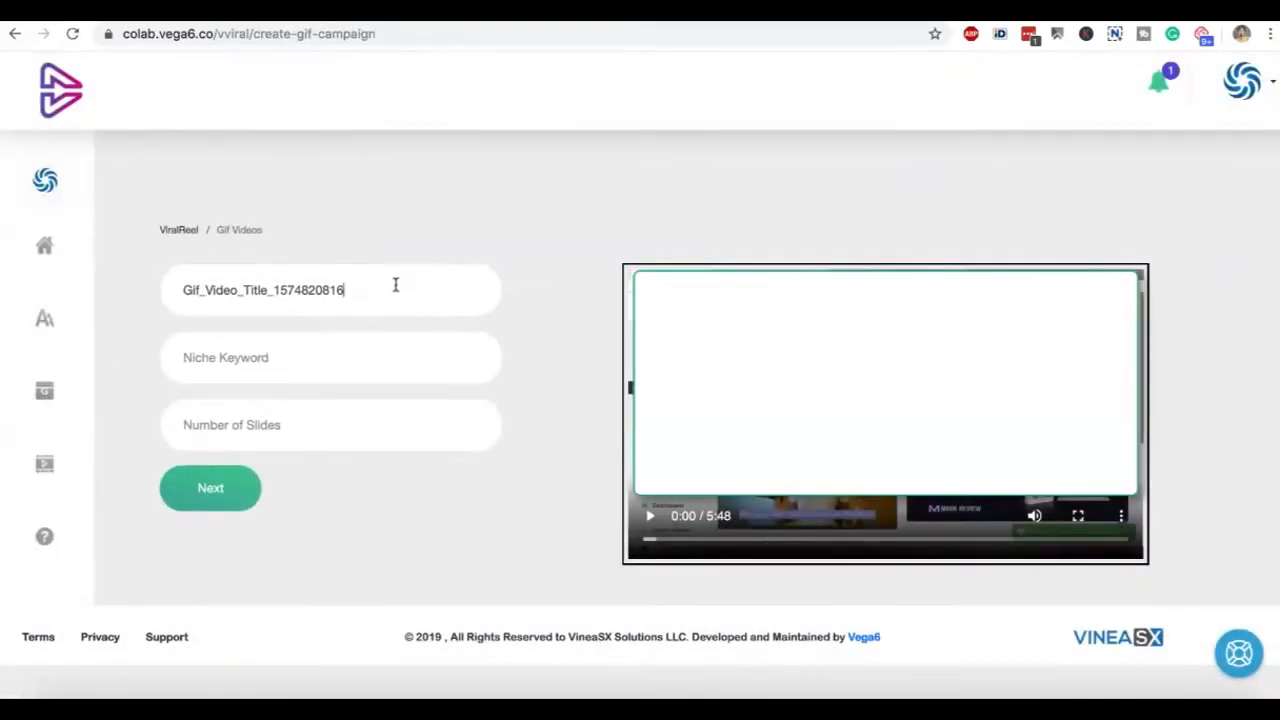
pyautogui.click(334, 349)
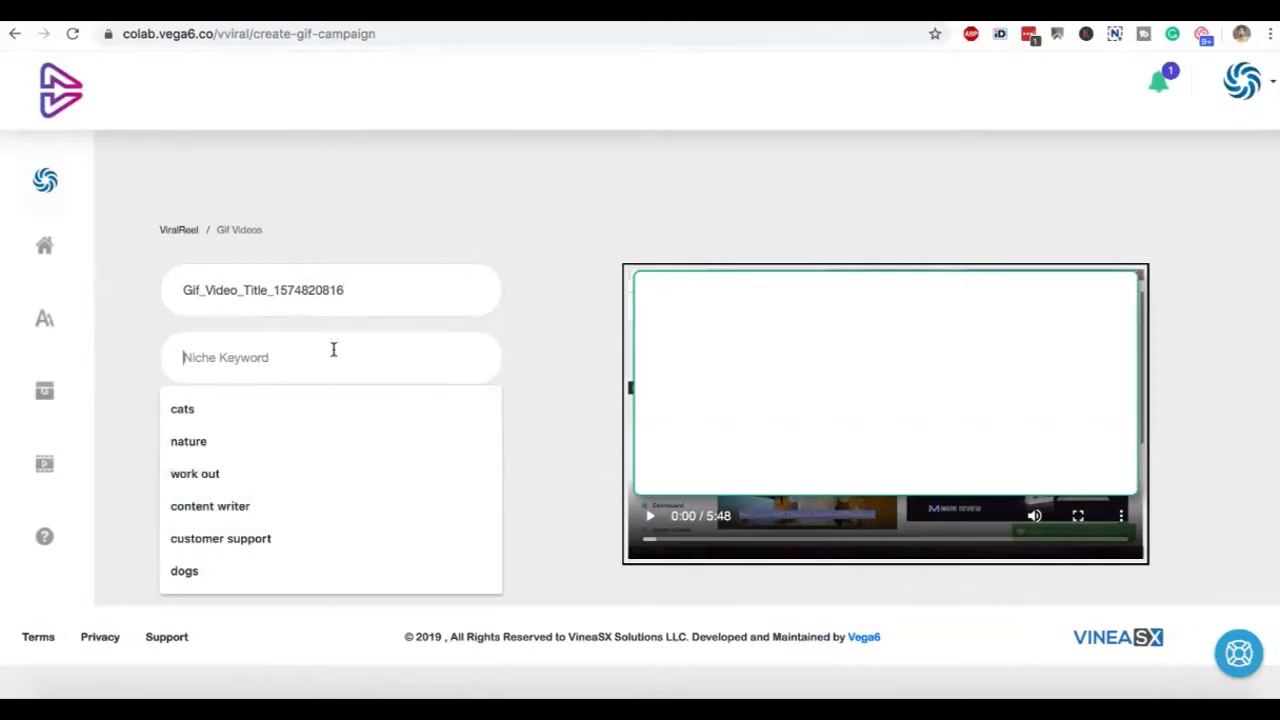
pyautogui.click(320, 409)
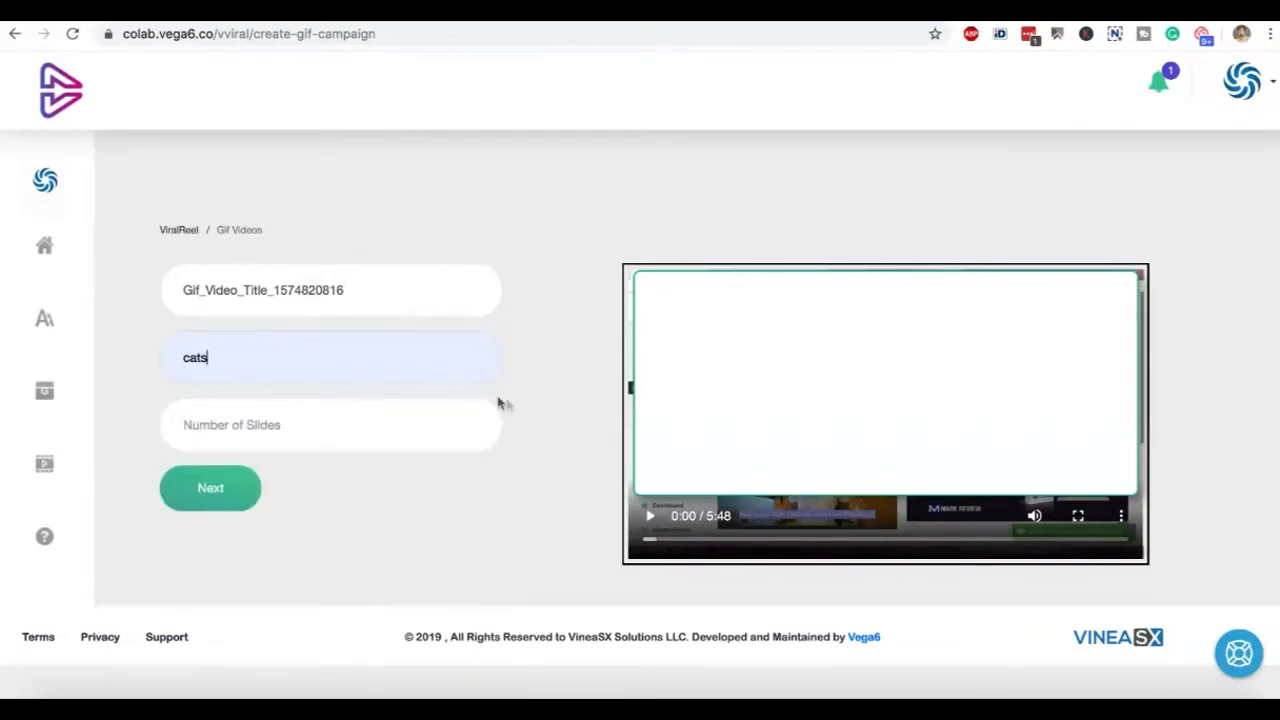
pyautogui.click(440, 428)
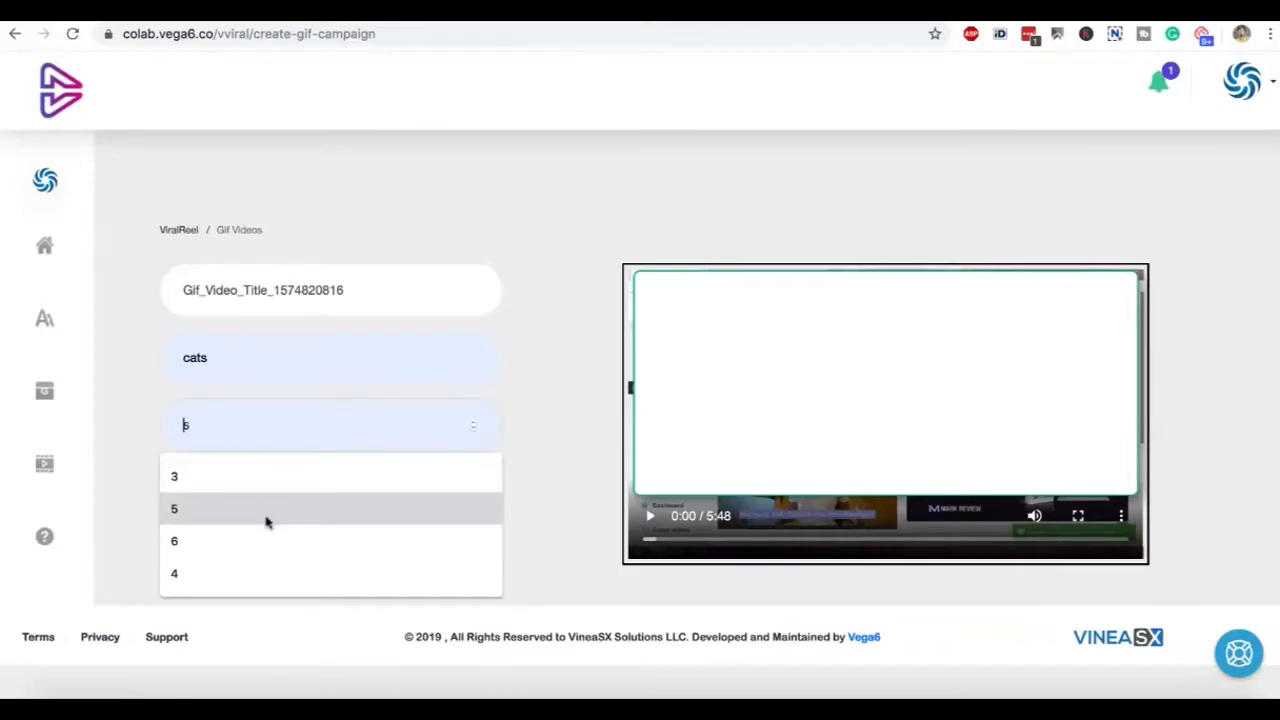
pyautogui.click(261, 477)
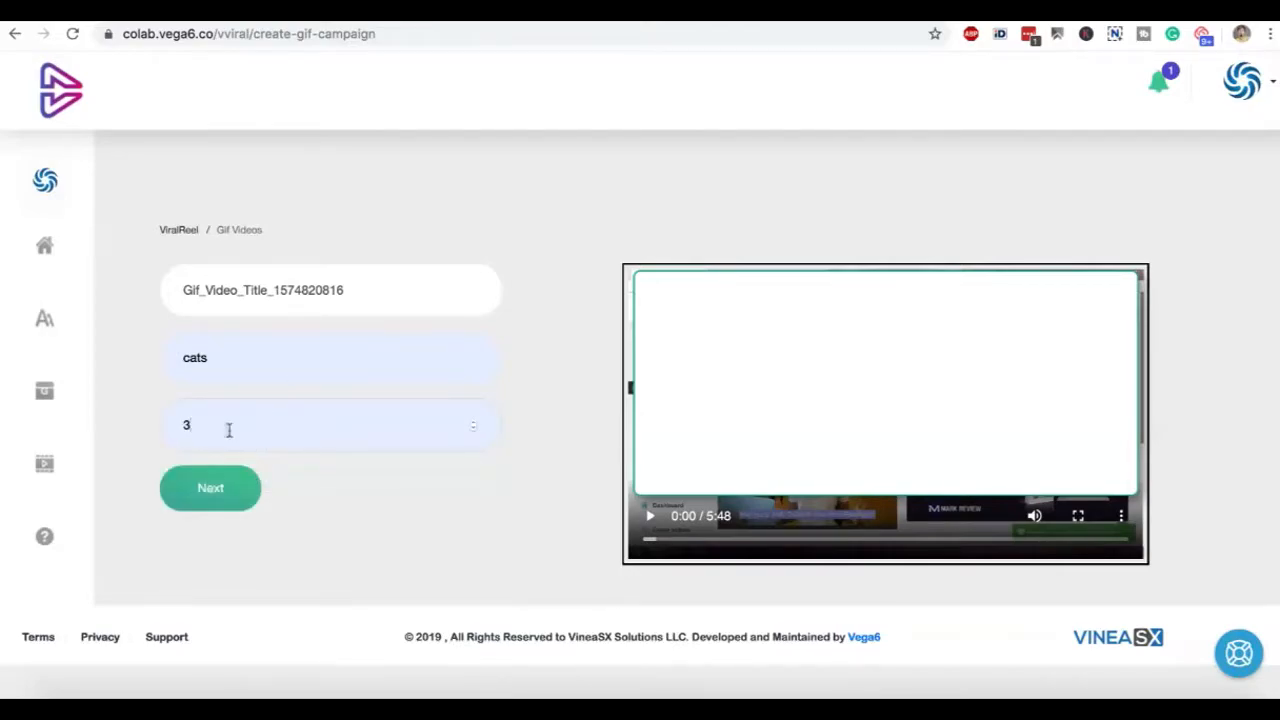
pyautogui.click(210, 488)
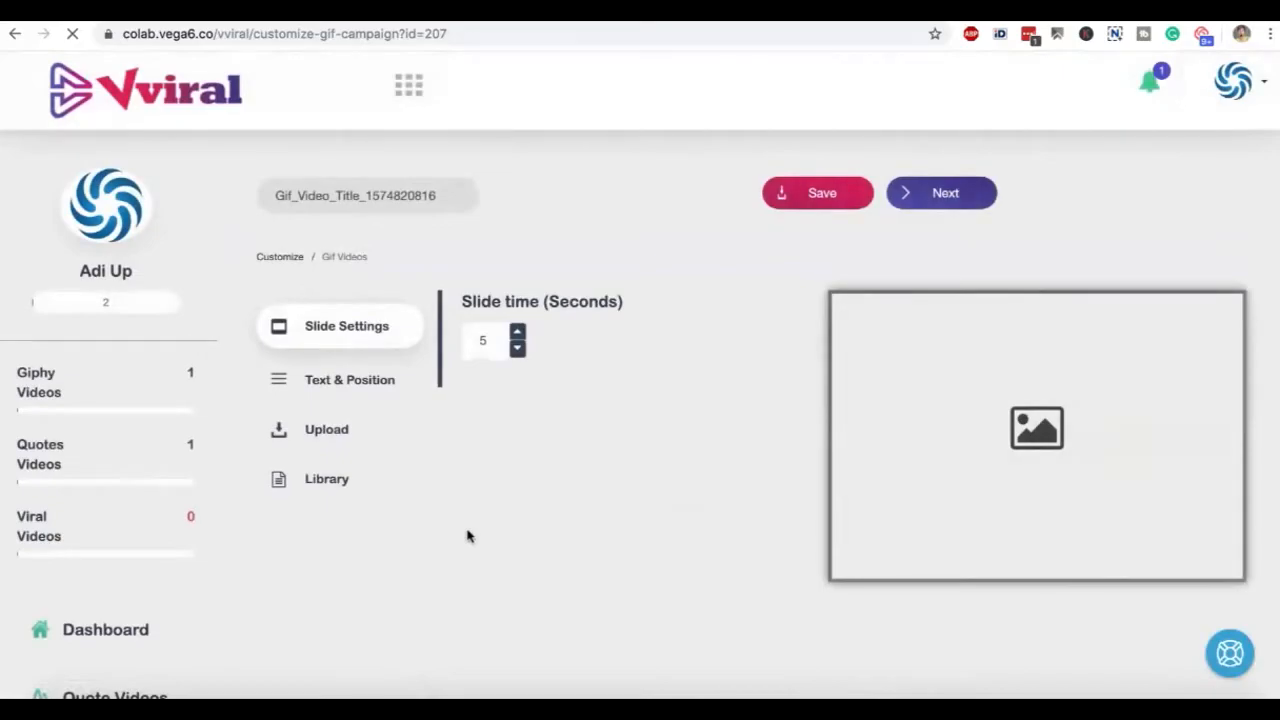
# Look over the cat GIF slides and select the second one, with the man lifting two cats
pyautogui.scroll(-3, 576, 518)
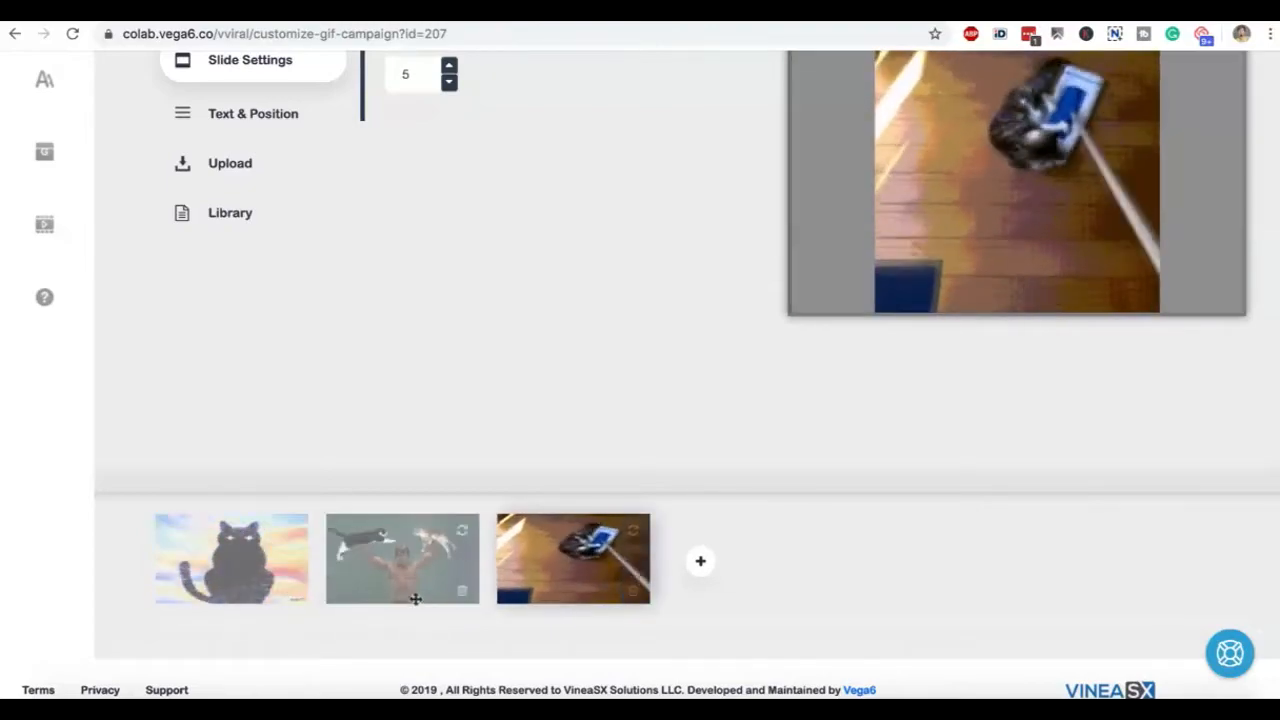
pyautogui.click(416, 598)
pyautogui.scroll(3, 451, 423)
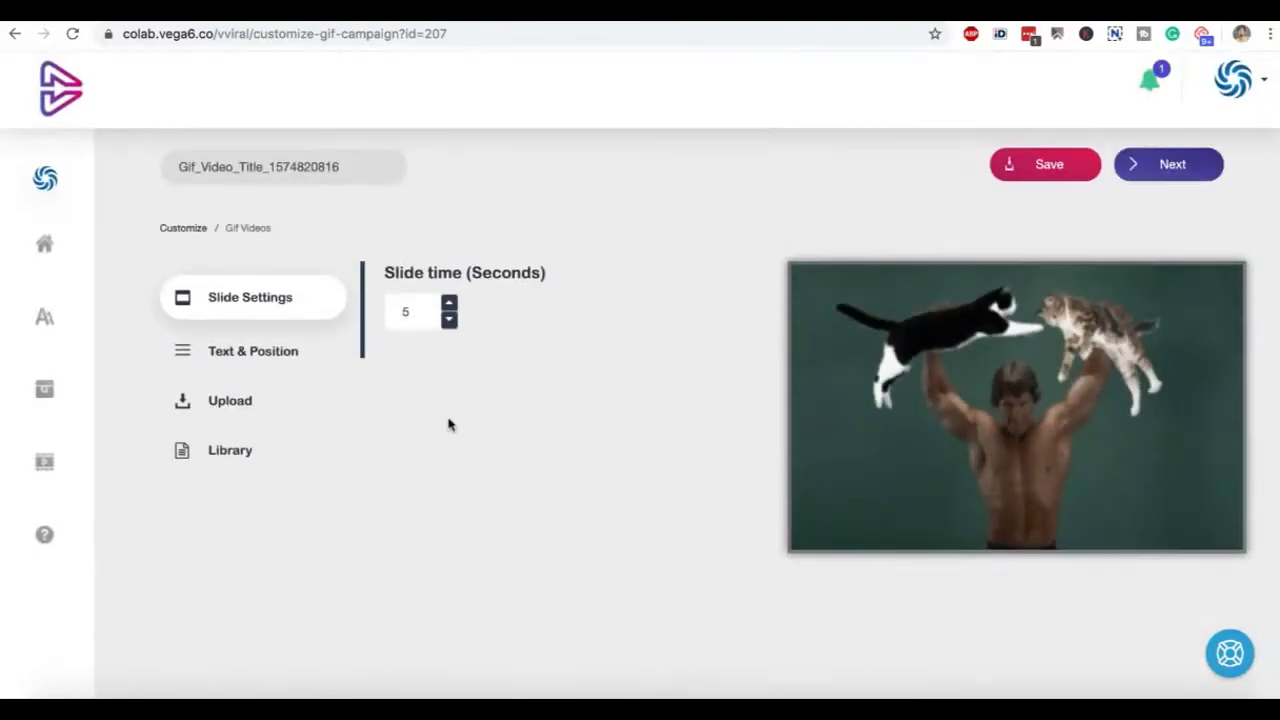
pyautogui.scroll(-3, 449, 423)
pyautogui.scroll(3, 389, 458)
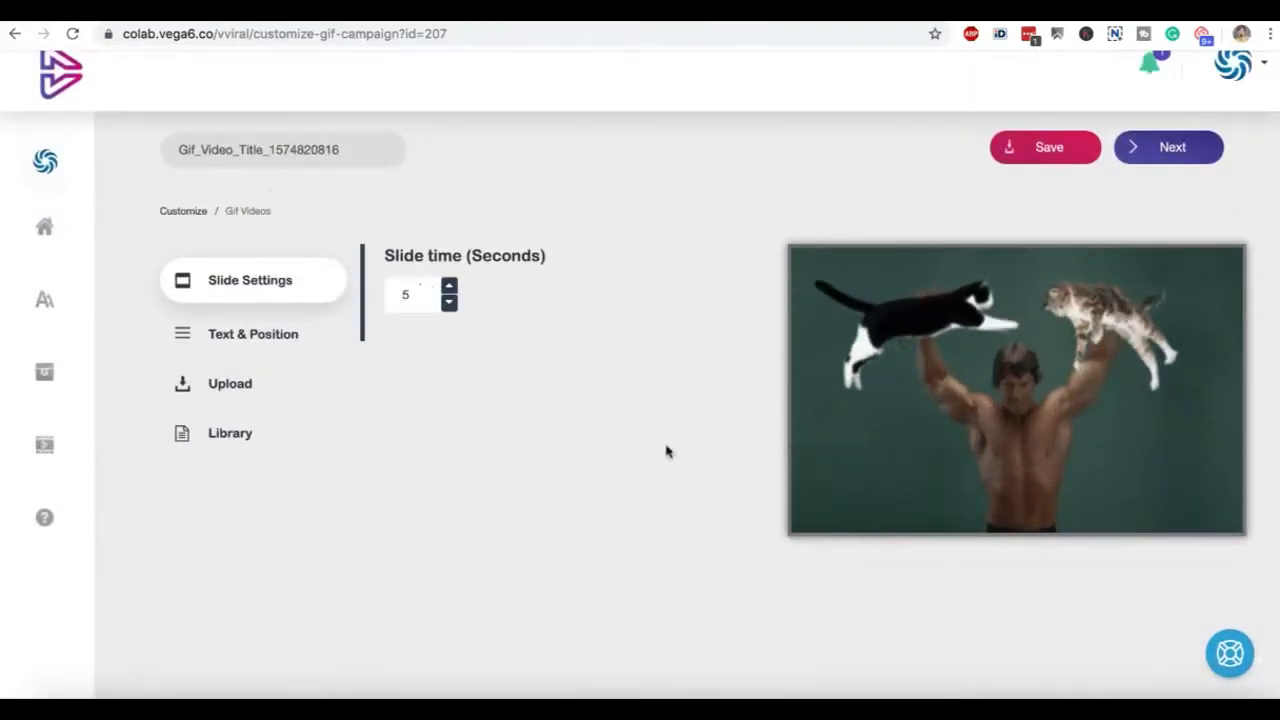
pyautogui.click(286, 340)
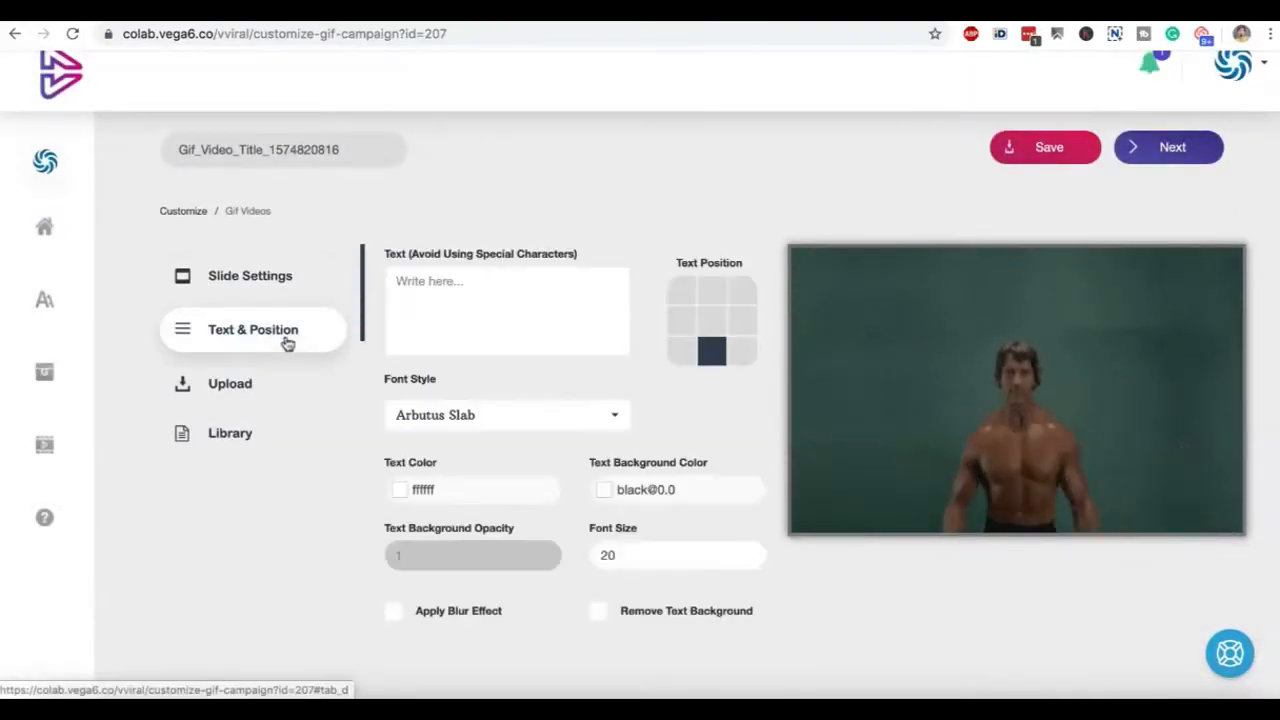
pyautogui.click(502, 300)
pyautogui.write('www.My')
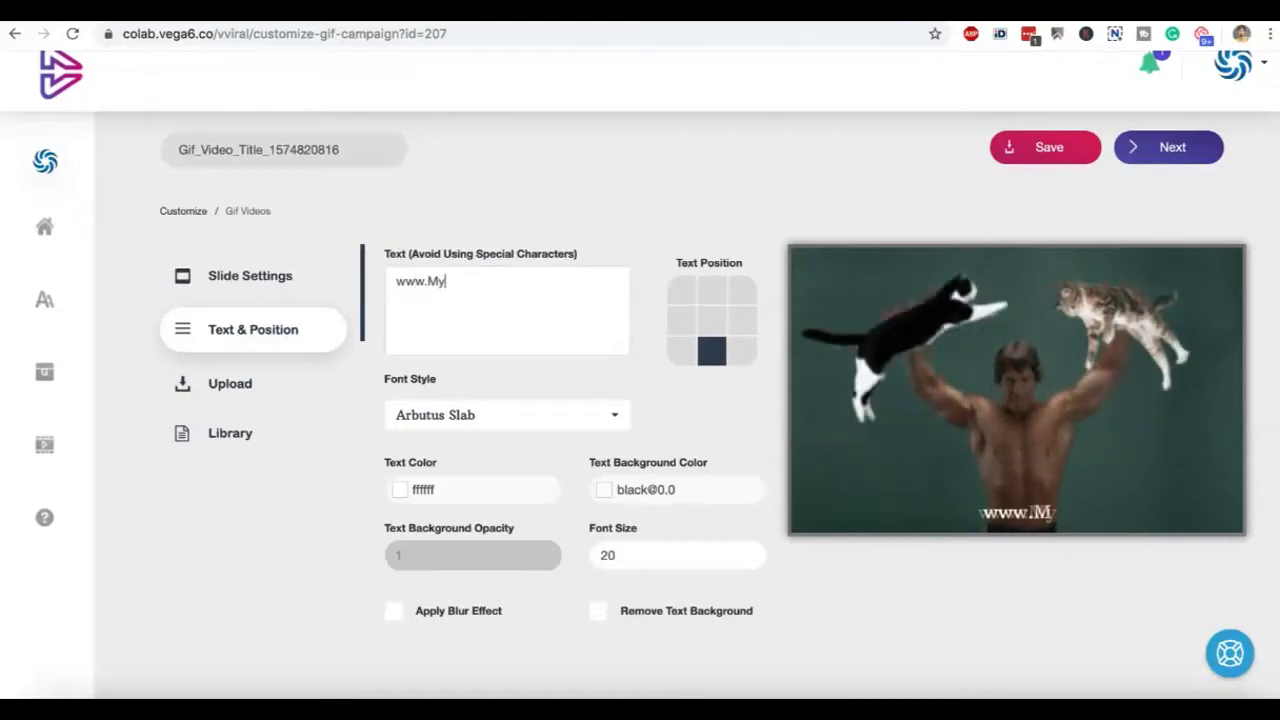
pyautogui.write('eComStore.com')
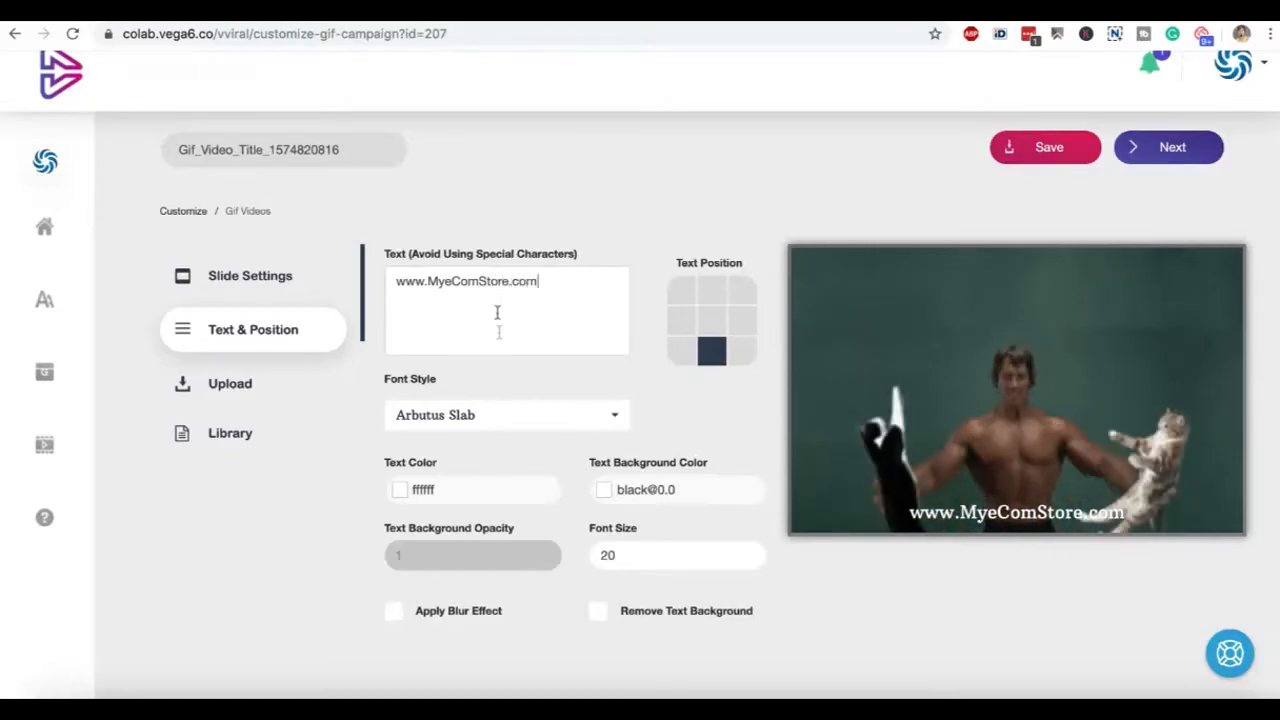
pyautogui.click(712, 320)
pyautogui.click(712, 290)
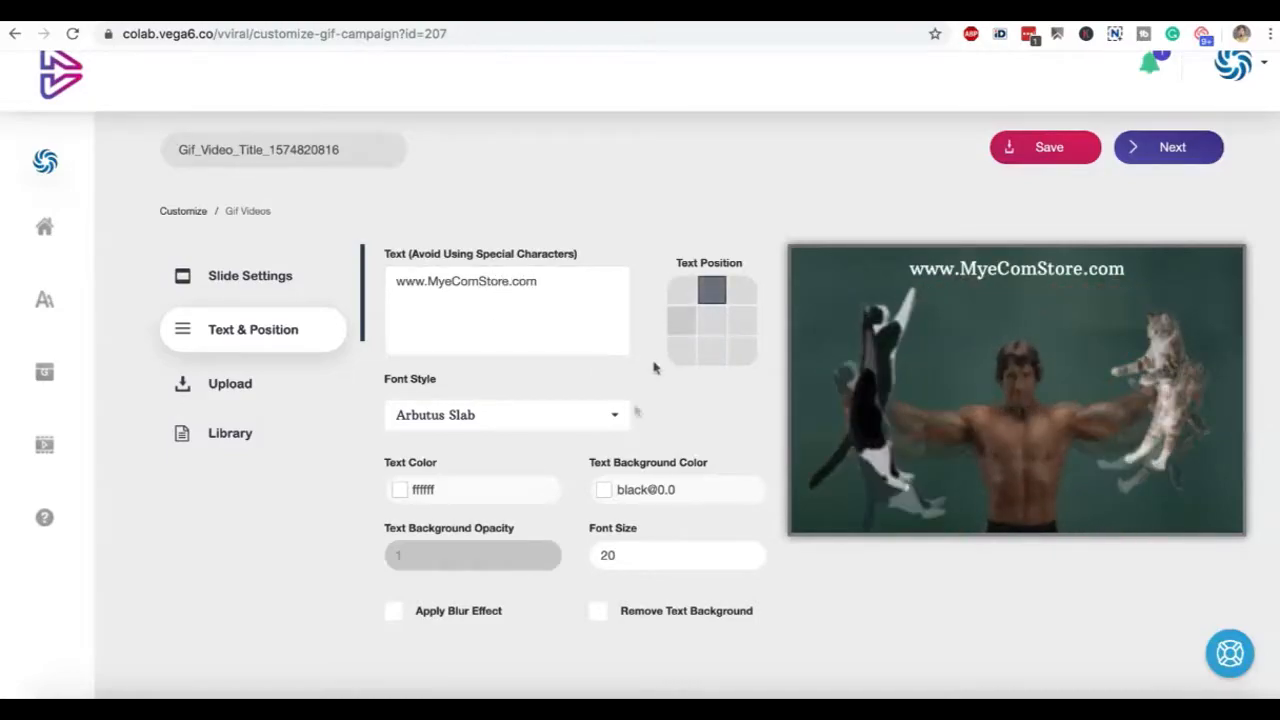
# Look at the upload and media library options for the GIF slide, then view the third slide
pyautogui.click(276, 395)
pyautogui.click(274, 441)
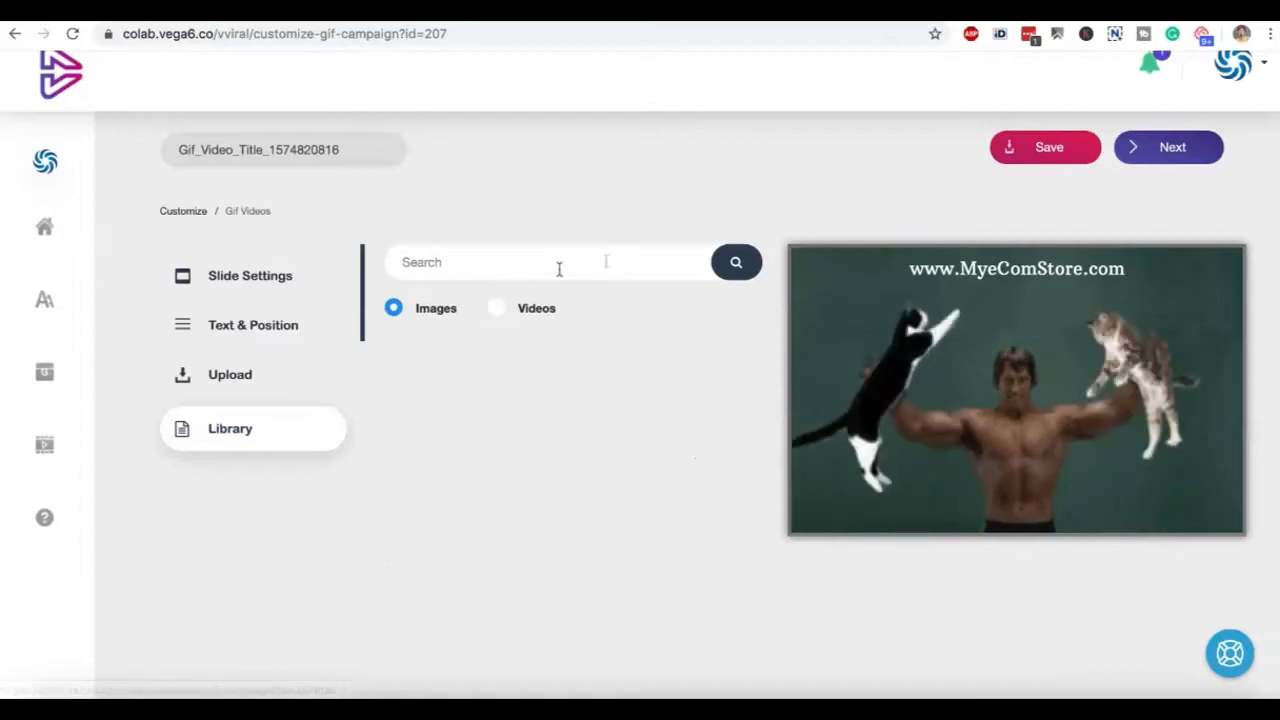
pyautogui.scroll(-1, 925, 410)
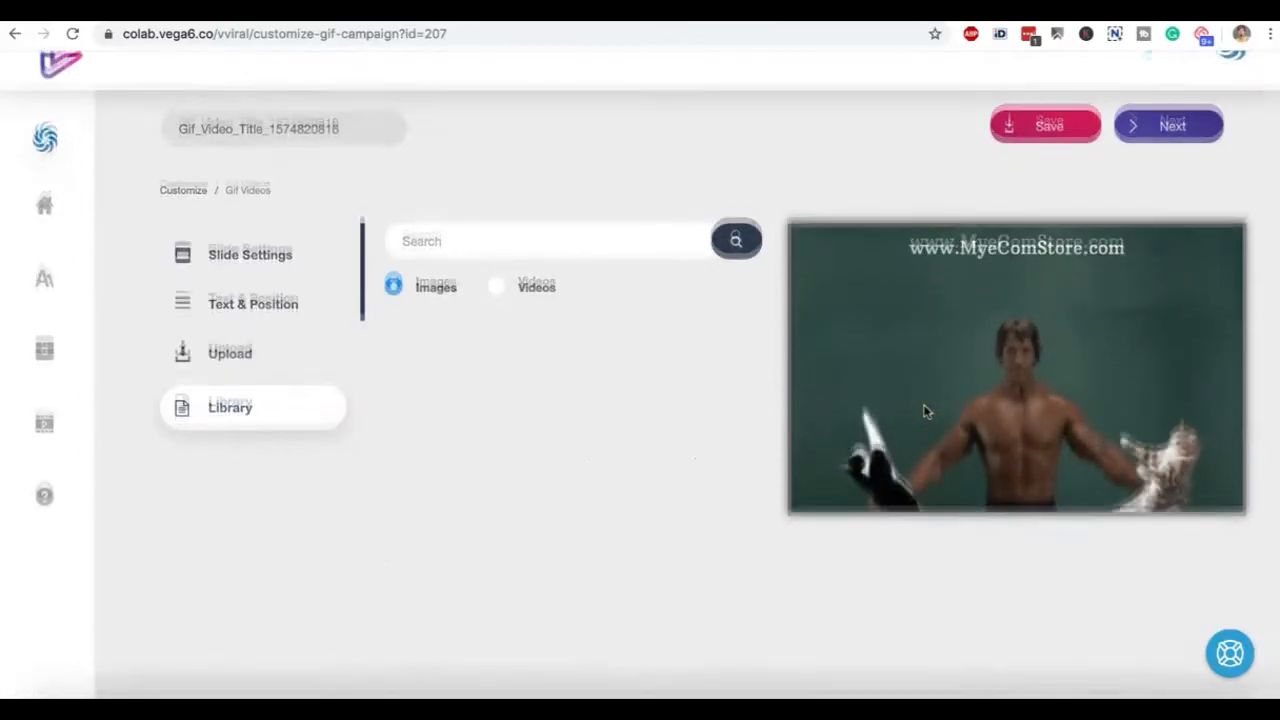
pyautogui.scroll(-3, 925, 410)
pyautogui.click(512, 517)
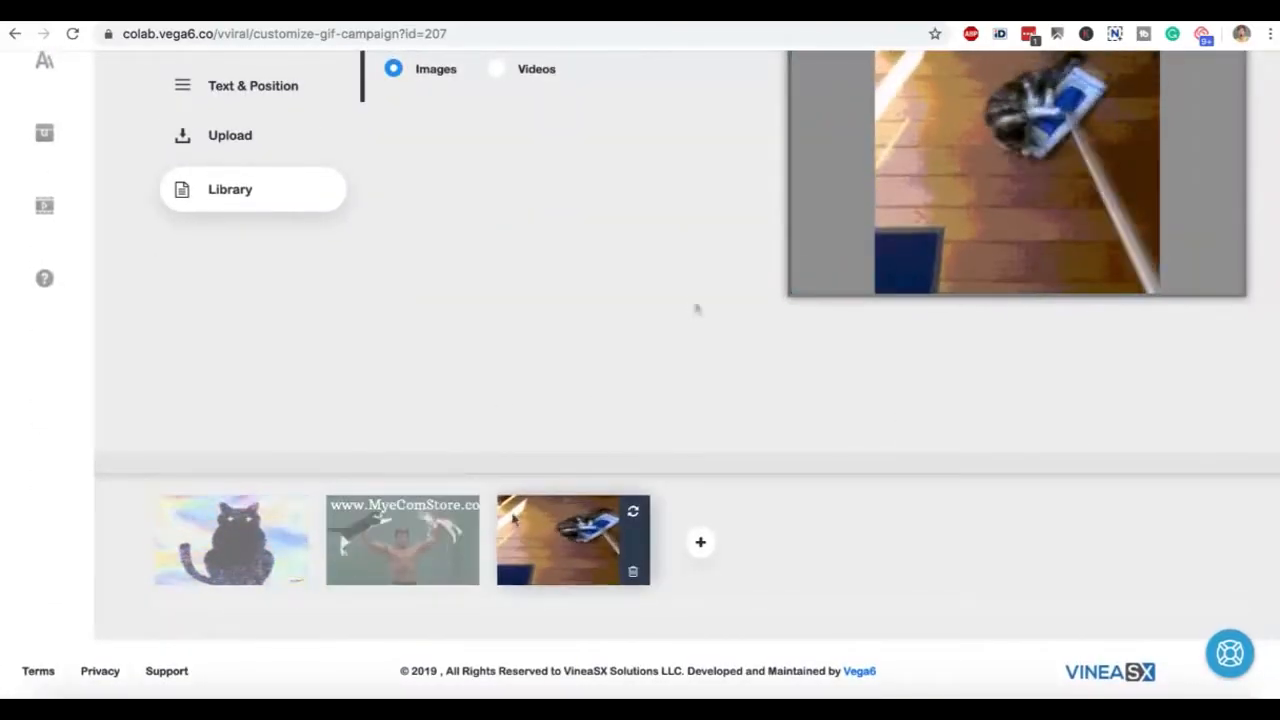
pyautogui.scroll(4, 937, 254)
# Continue past the logo stage without adding a logo, then open the text-to-speech settings in the audio stage
pyautogui.click(1176, 168)
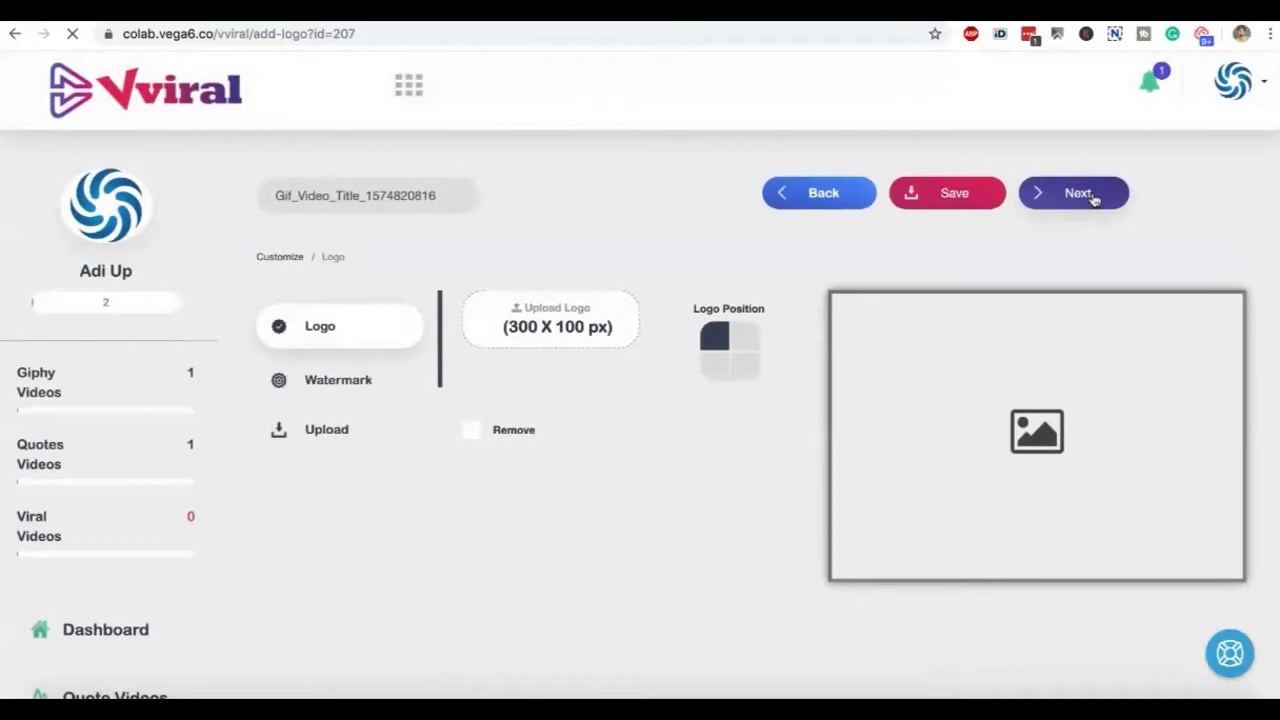
pyautogui.click(1093, 197)
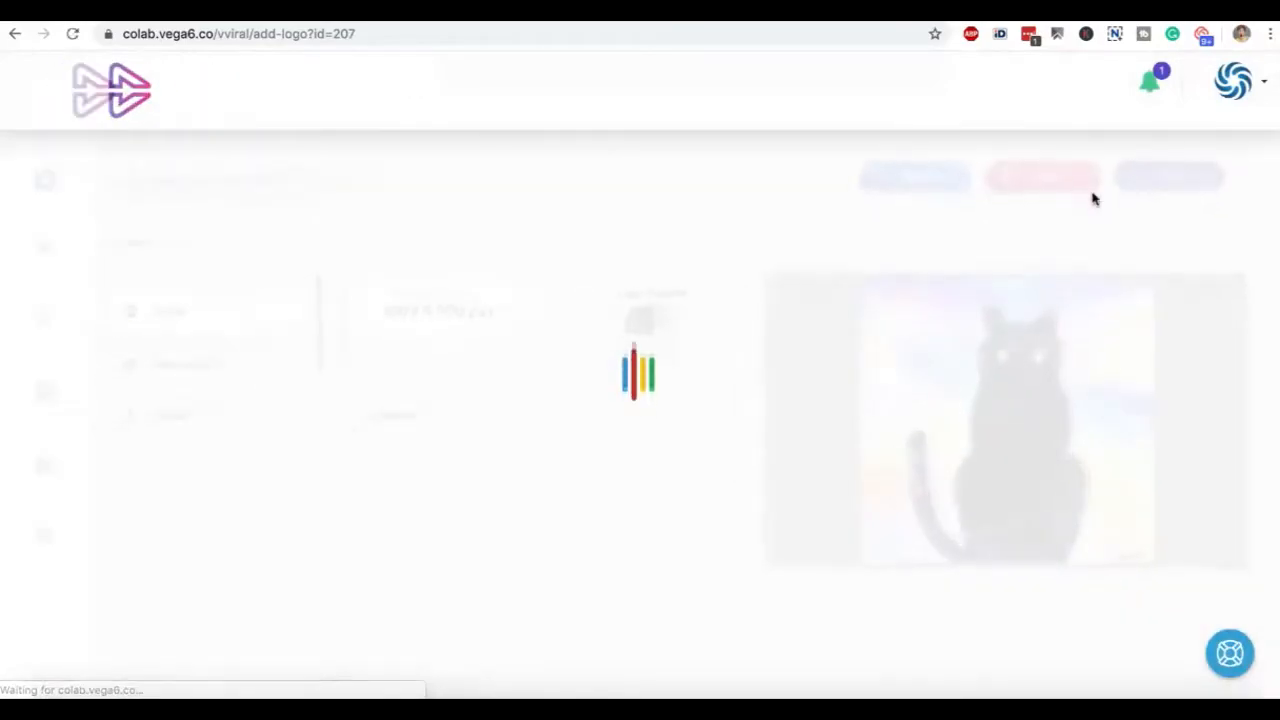
pyautogui.scroll(-2, 721, 443)
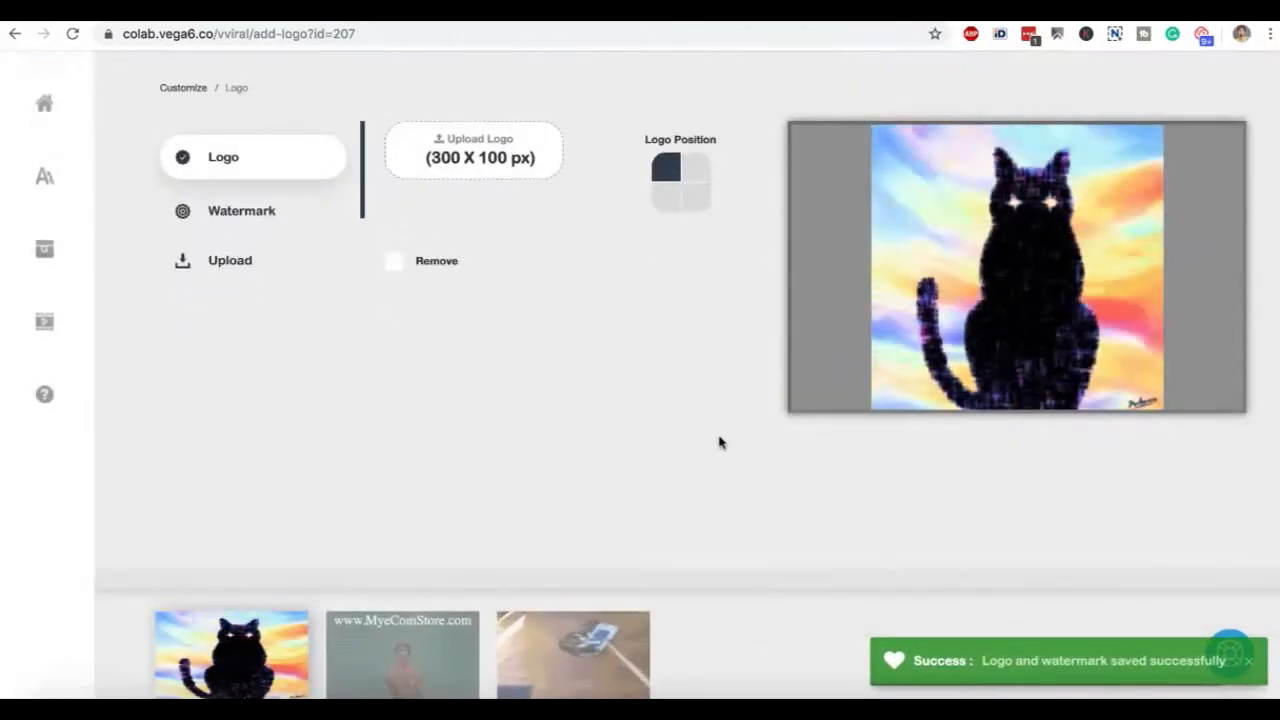
pyautogui.scroll(2, 820, 276)
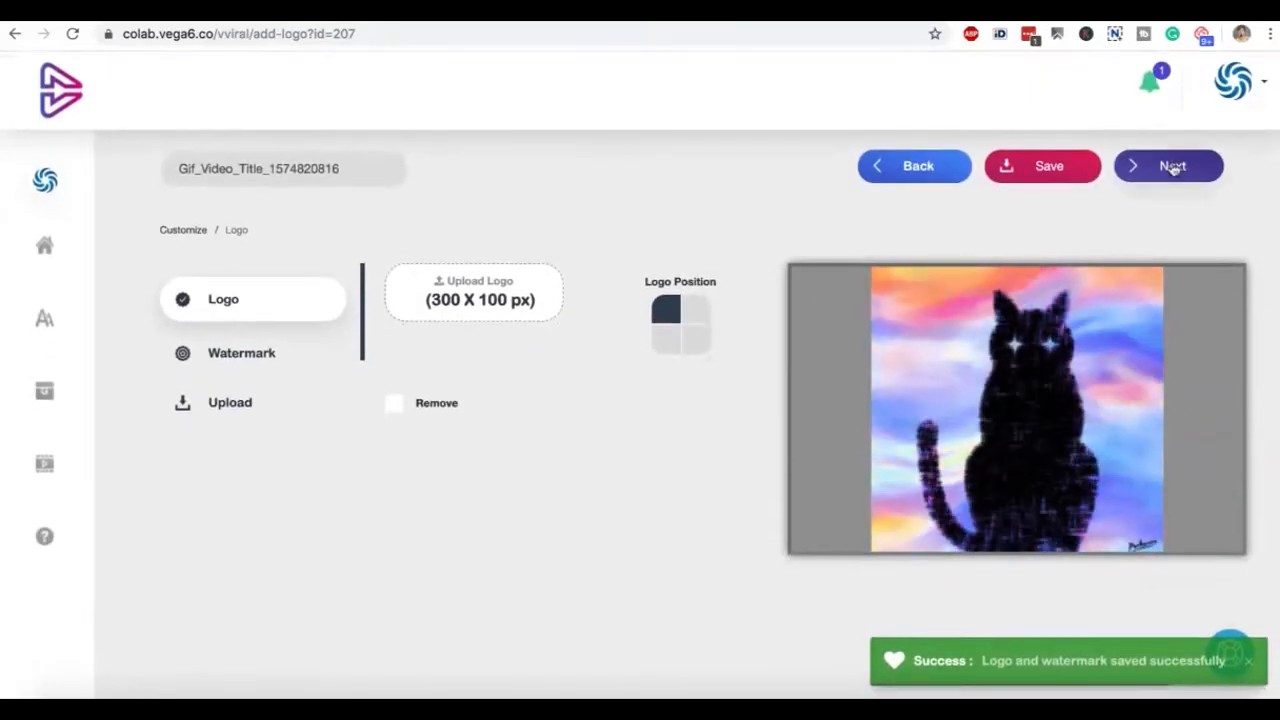
pyautogui.click(1168, 168)
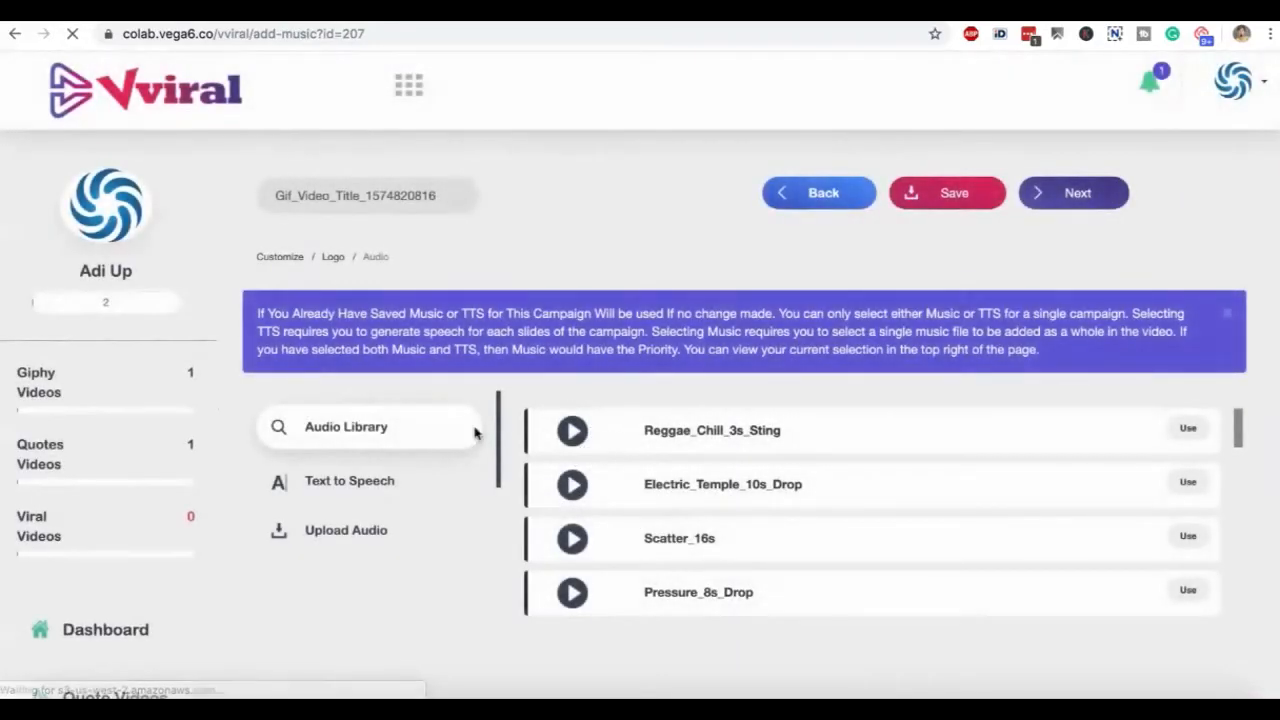
pyautogui.click(385, 480)
pyautogui.scroll(5, 370, 292)
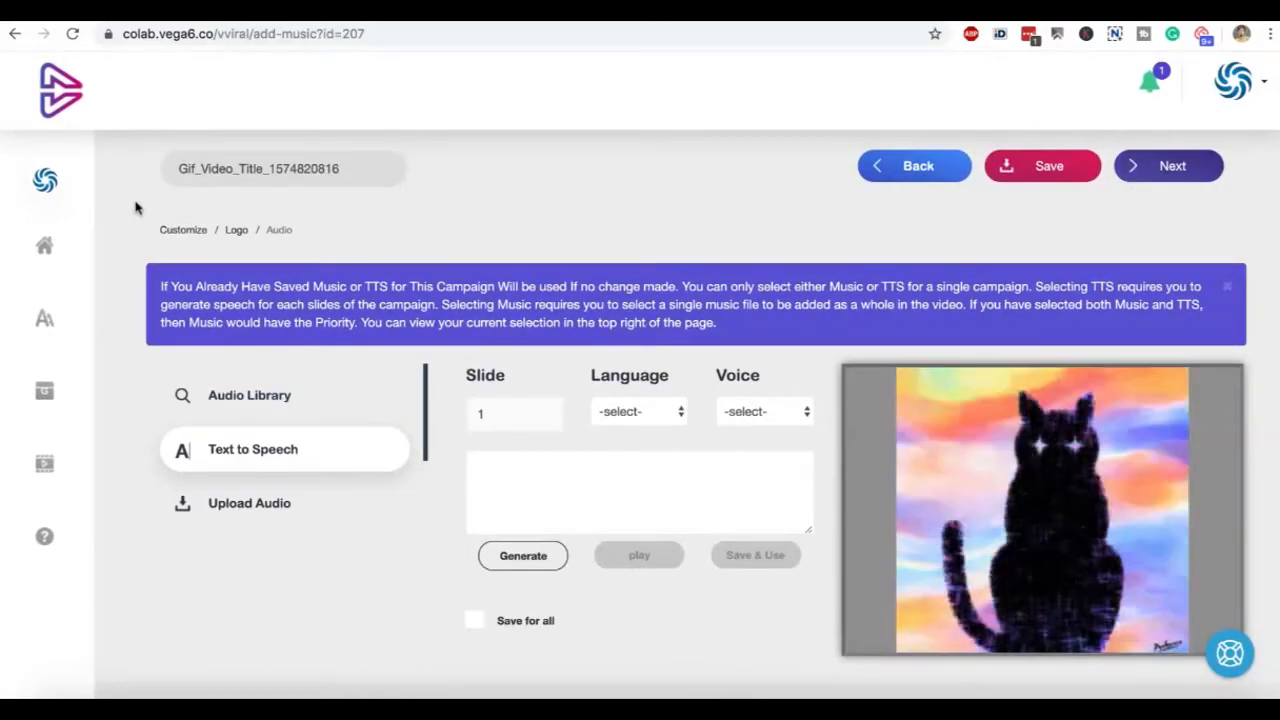
# Leave the GIF video's audio stage for the dashboard and start a new viral video campaign
pyautogui.scroll(-2, 340, 389)
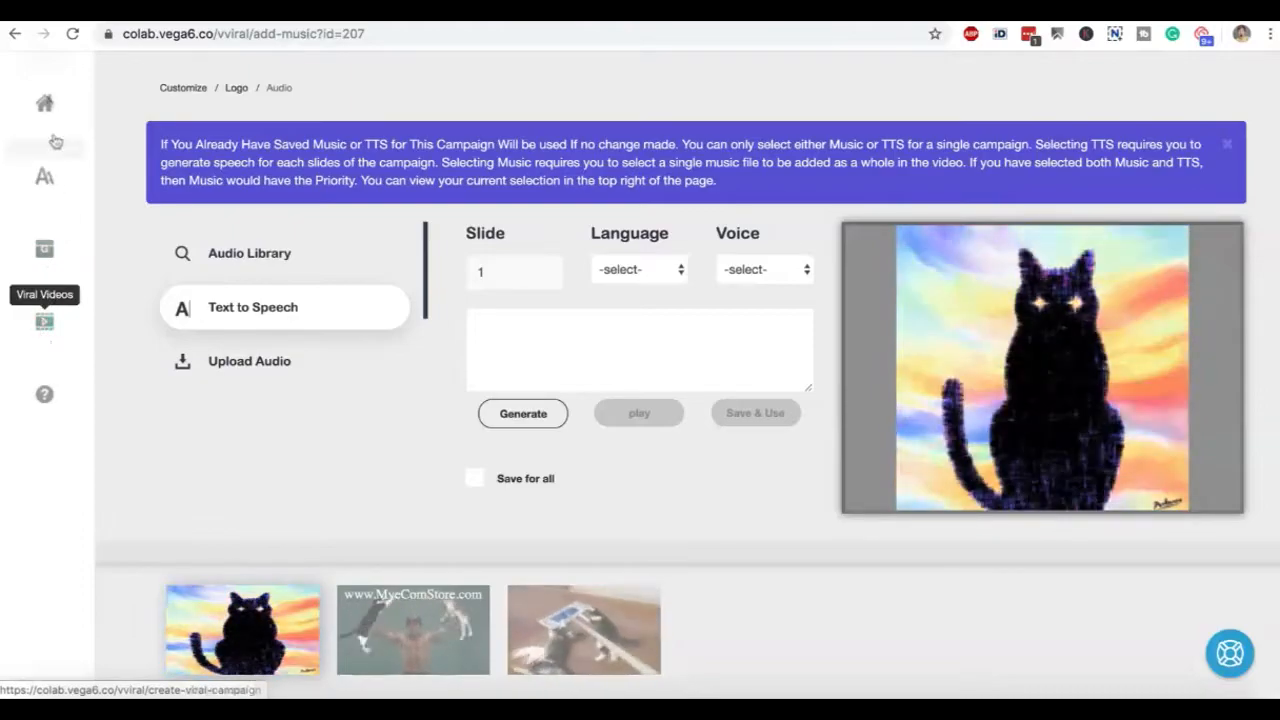
pyautogui.click(44, 103)
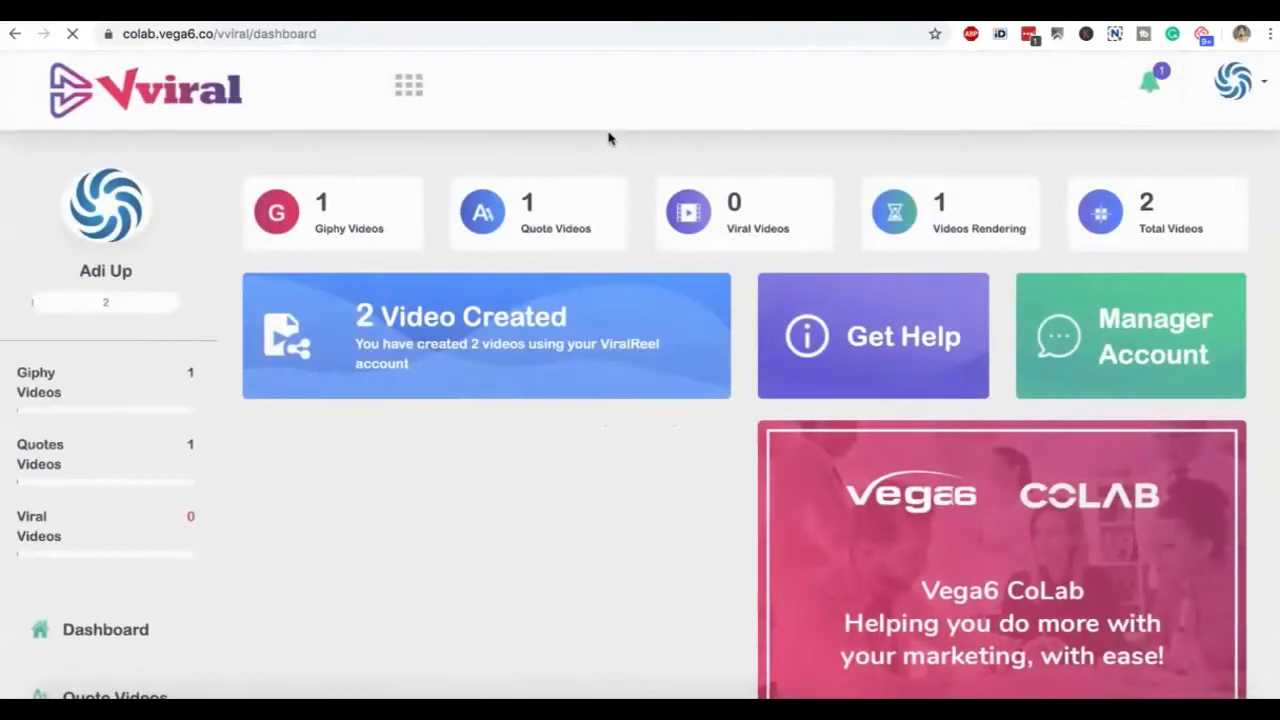
pyautogui.scroll(-4, 608, 138)
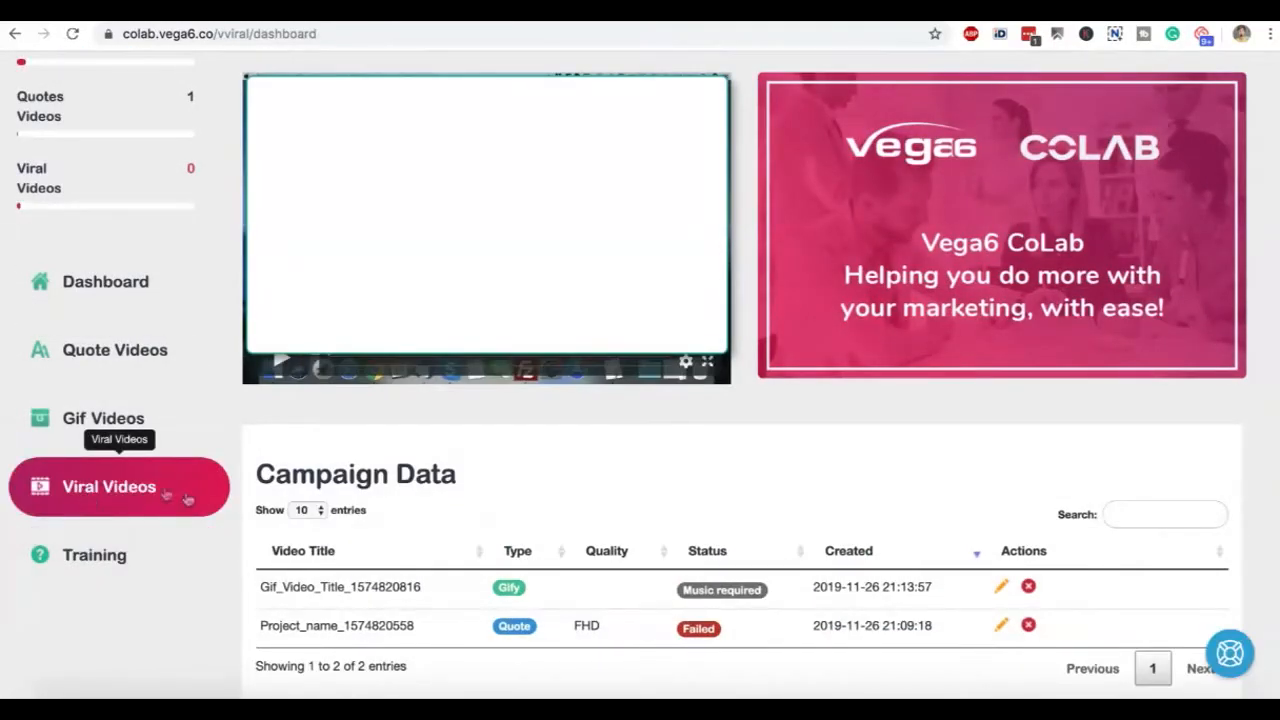
pyautogui.click(165, 487)
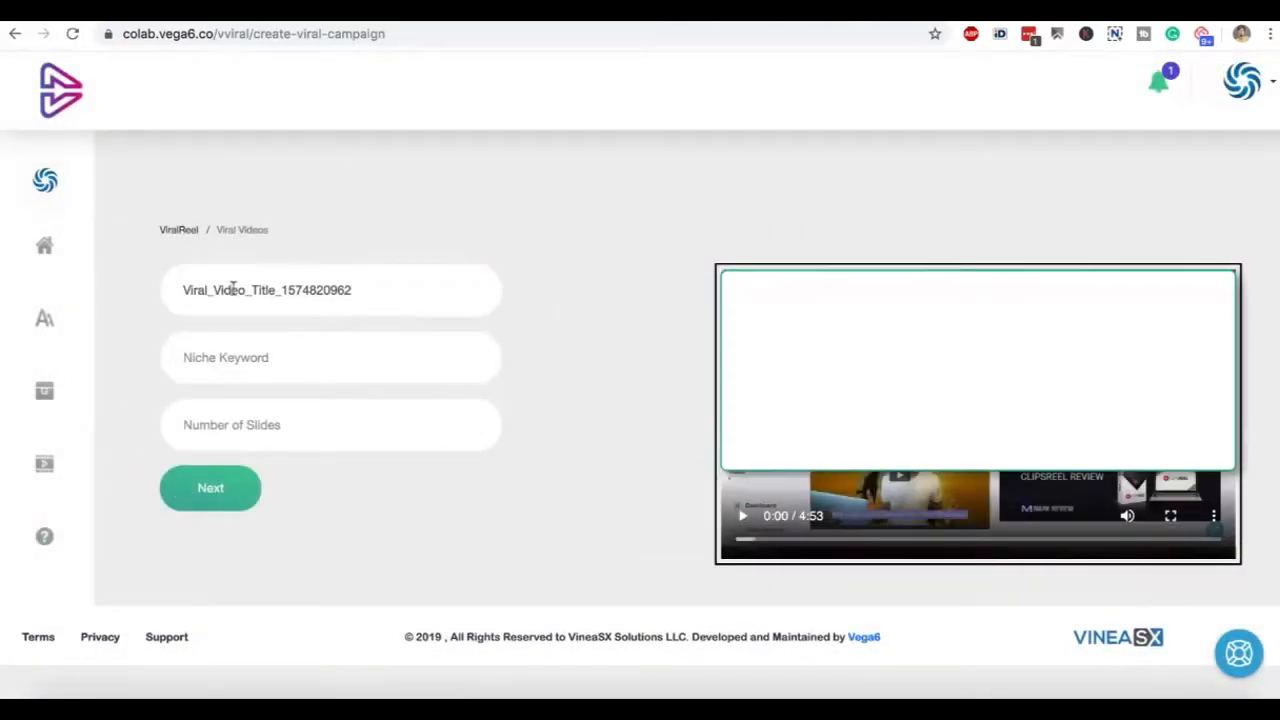
# Create the viral video campaign with the niche keyword "cats" and 3 slides, keeping the default title
pyautogui.click(229, 370)
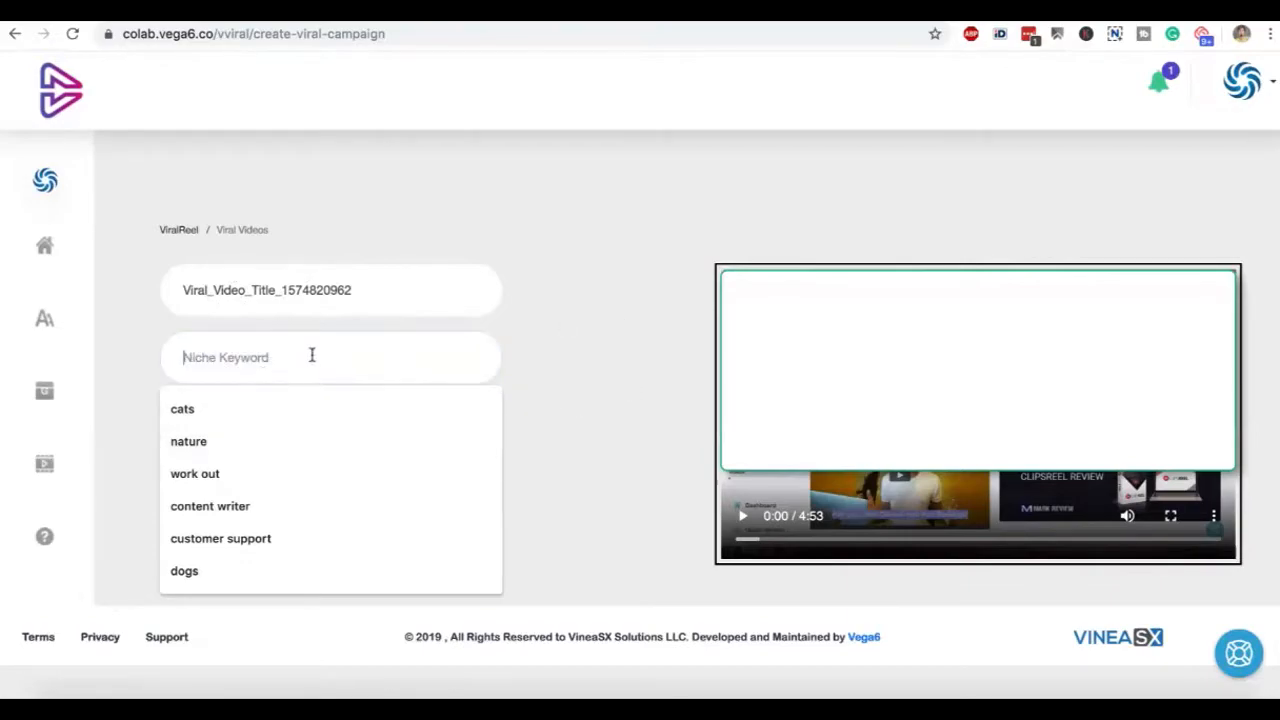
pyautogui.click(275, 412)
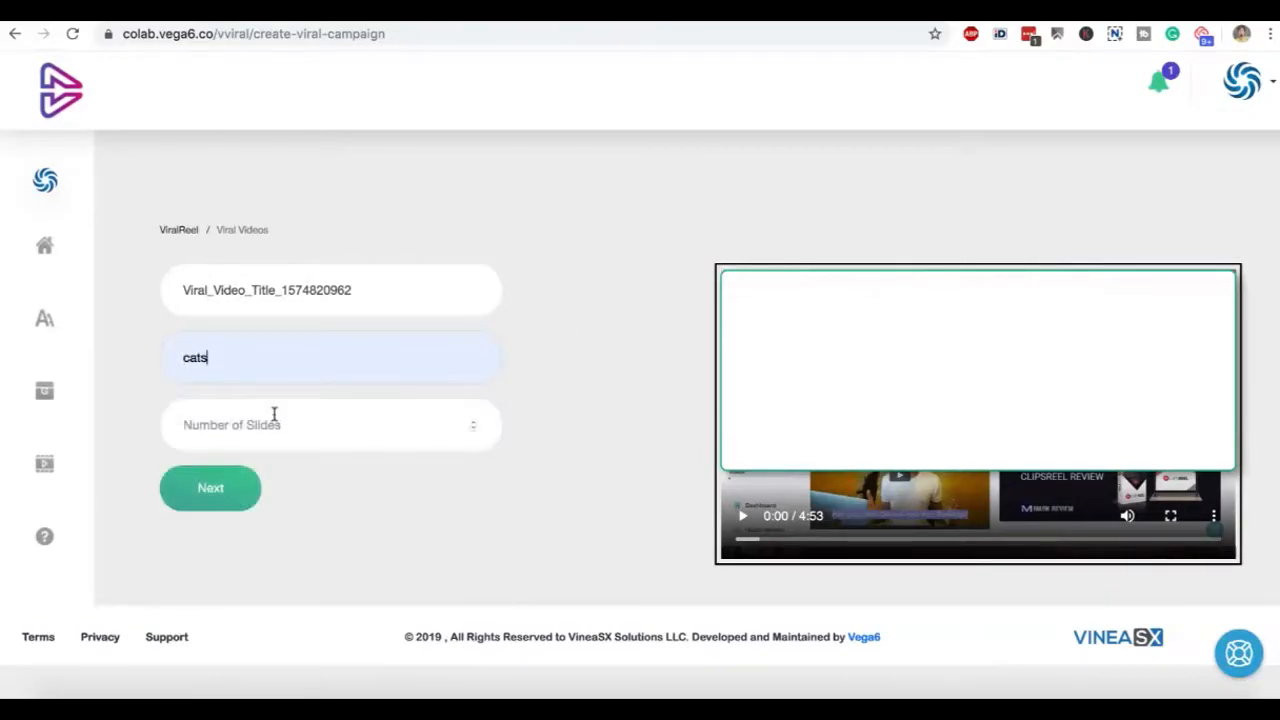
pyautogui.click(407, 426)
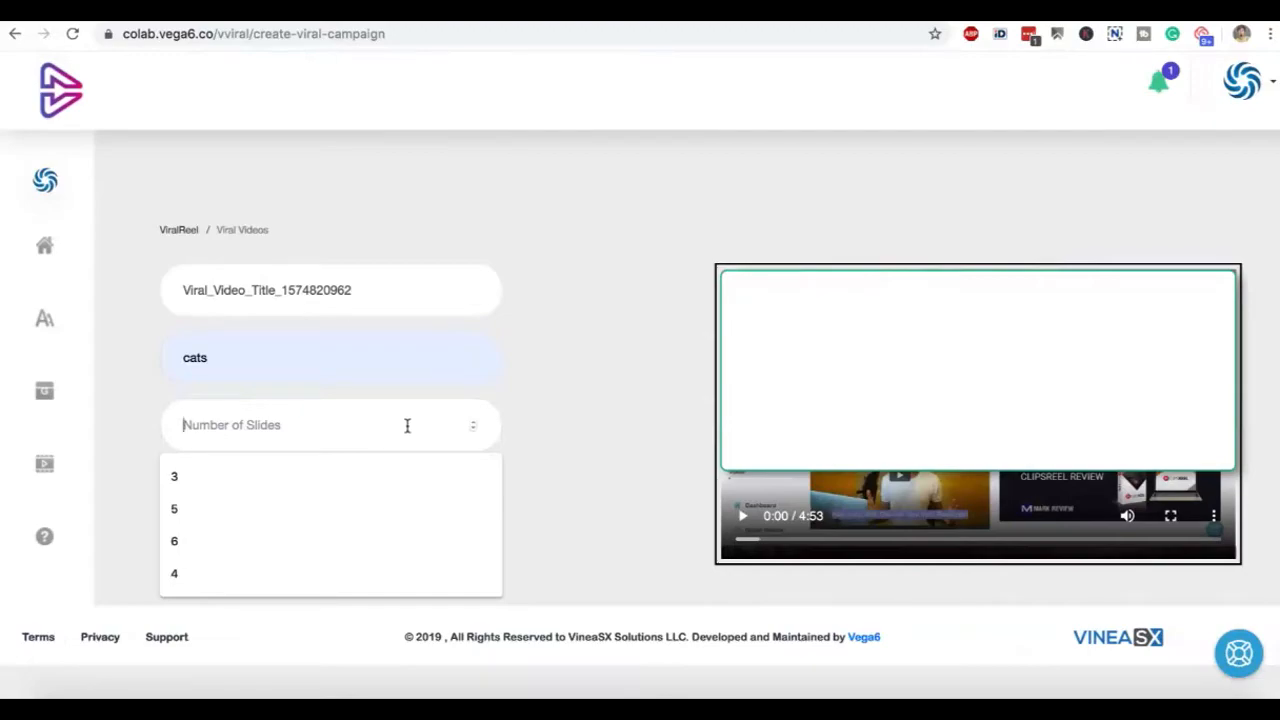
pyautogui.click(352, 484)
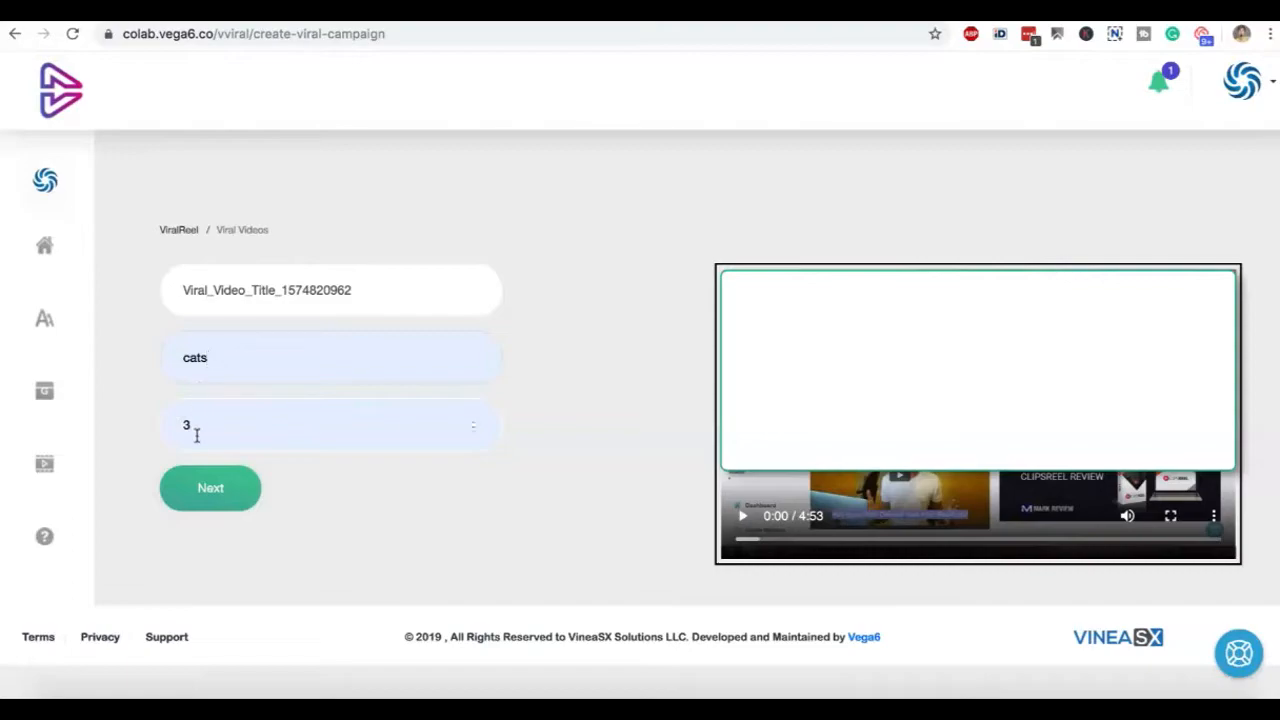
pyautogui.moveTo(224, 357); pyautogui.dragTo(183, 354)
pyautogui.click(210, 498)
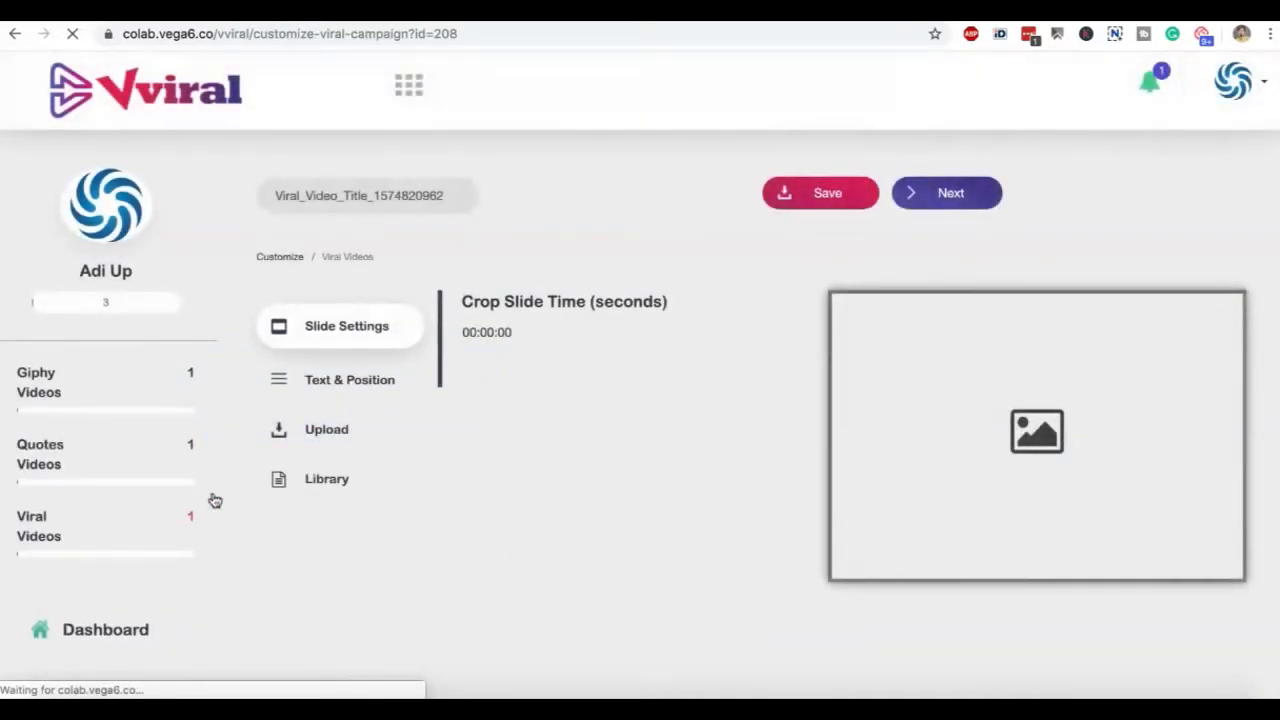
# Crop the first slide's video, showing the shocked grey cat, to run from 00:00:40 to 00:00:50
pyautogui.scroll(-5, 215, 500)
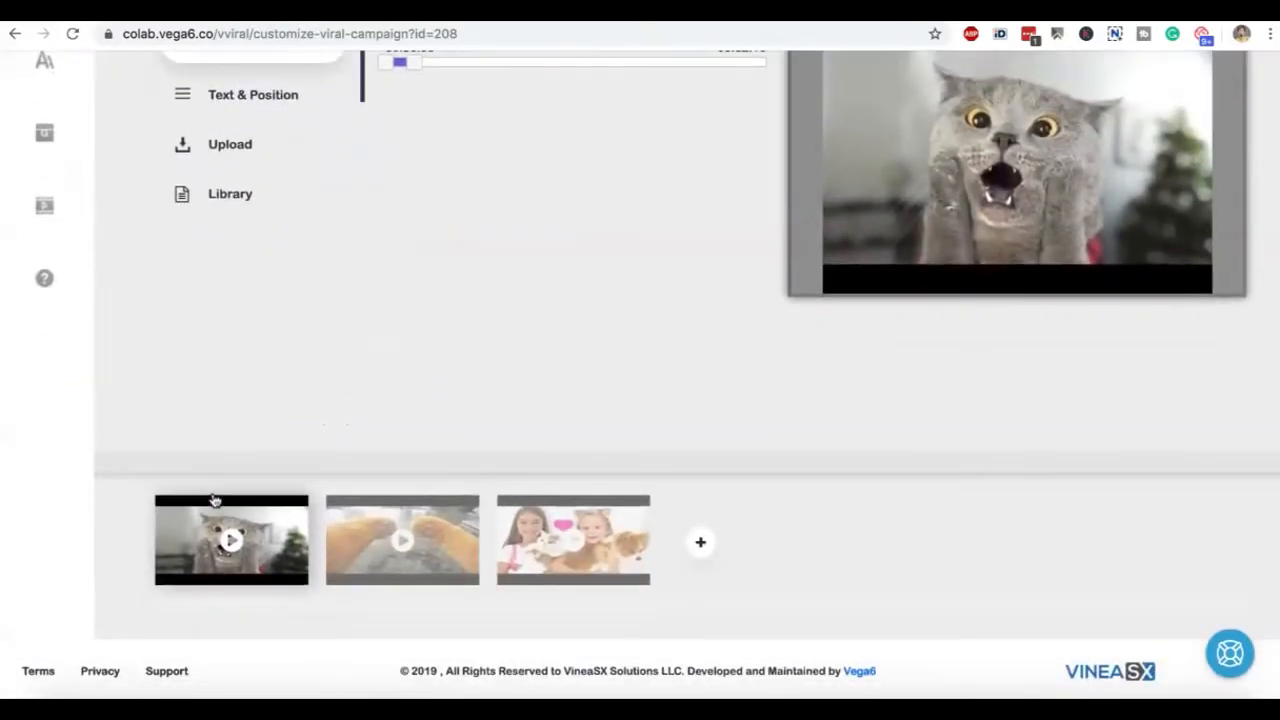
pyautogui.scroll(3, 574, 346)
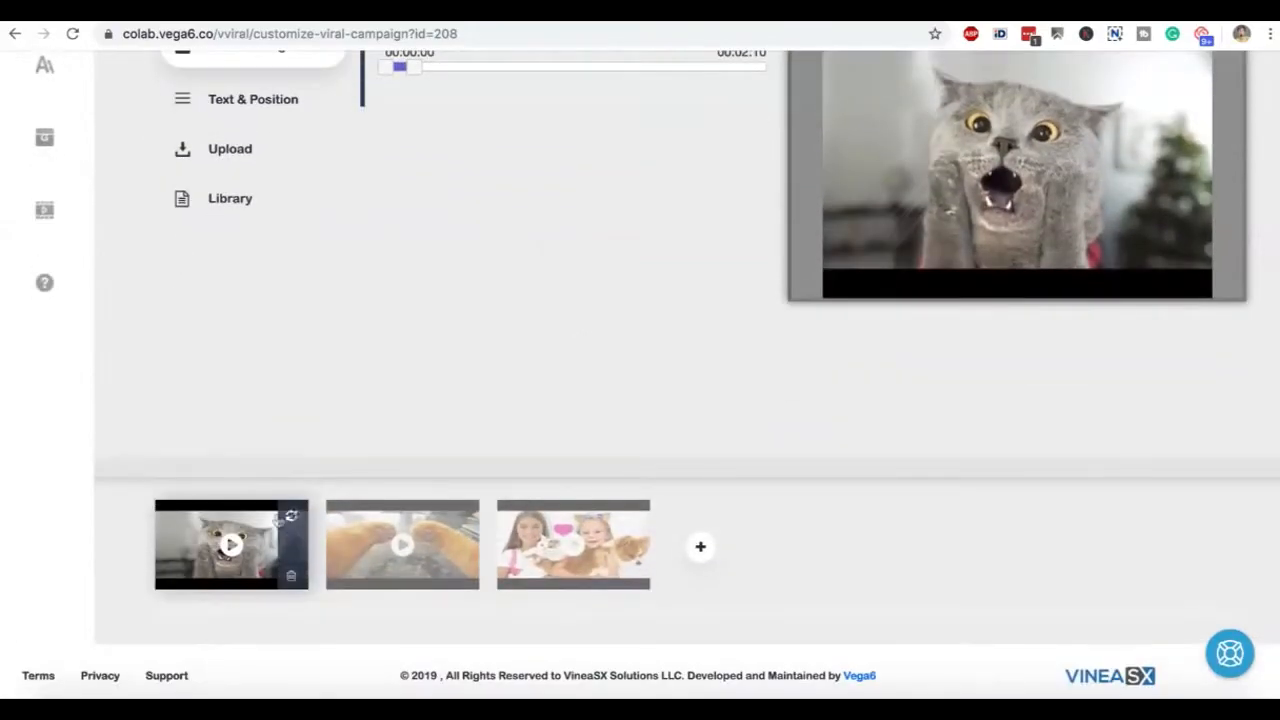
pyautogui.scroll(3, 529, 336)
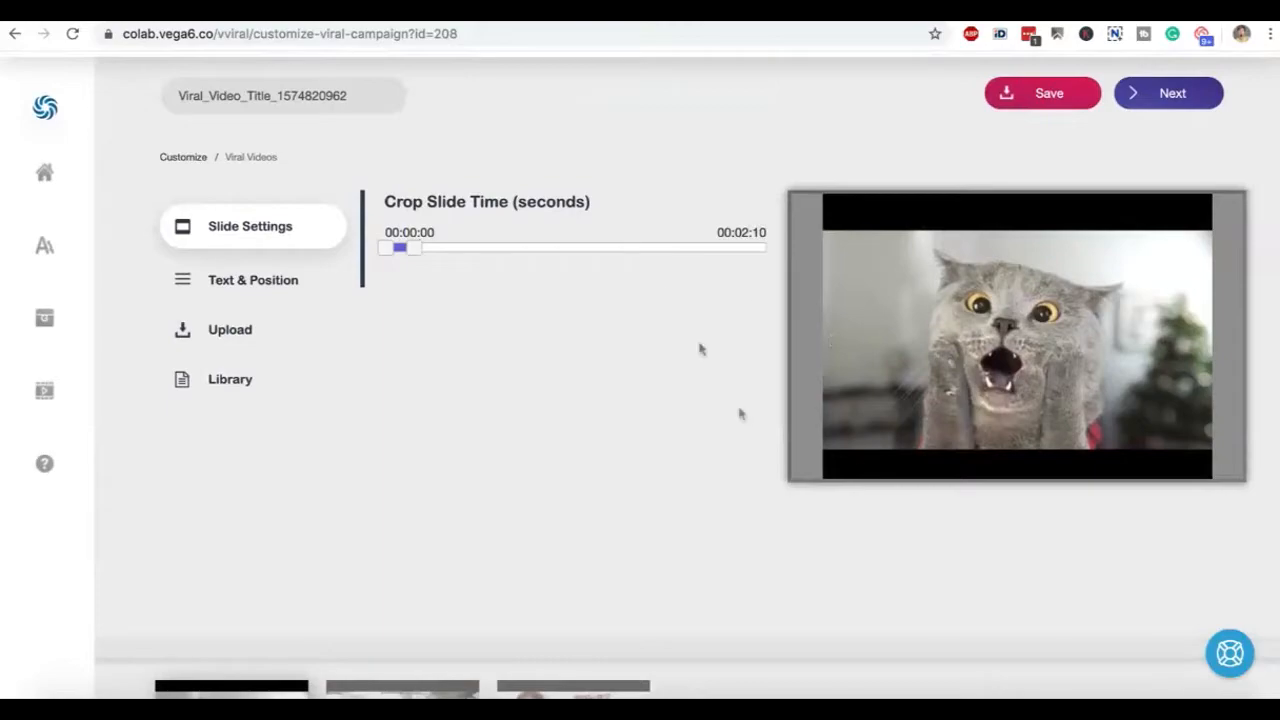
pyautogui.moveTo(418, 258); pyautogui.dragTo(594, 257)
pyautogui.moveTo(389, 251); pyautogui.dragTo(503, 254)
pyautogui.moveTo(583, 254); pyautogui.dragTo(529, 254)
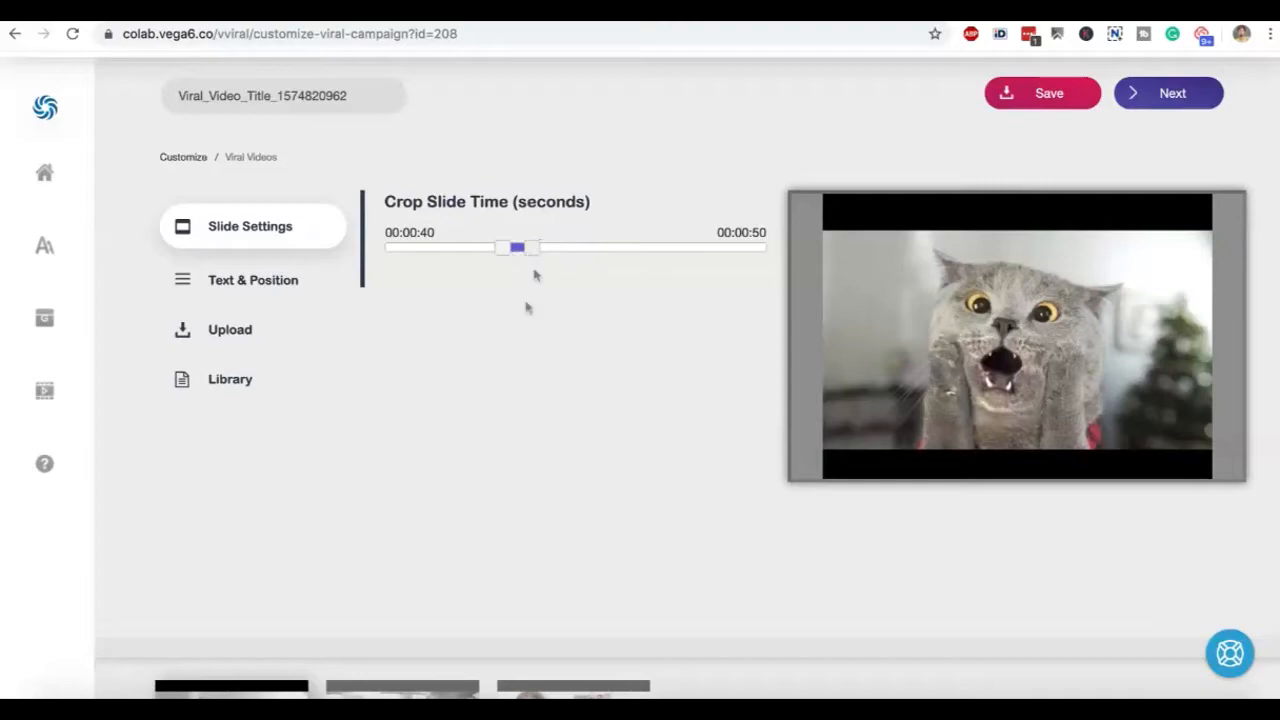
# Look through the text, upload and media library options for the first slide, then return to its slide settings
pyautogui.scroll(-2, 310, 663)
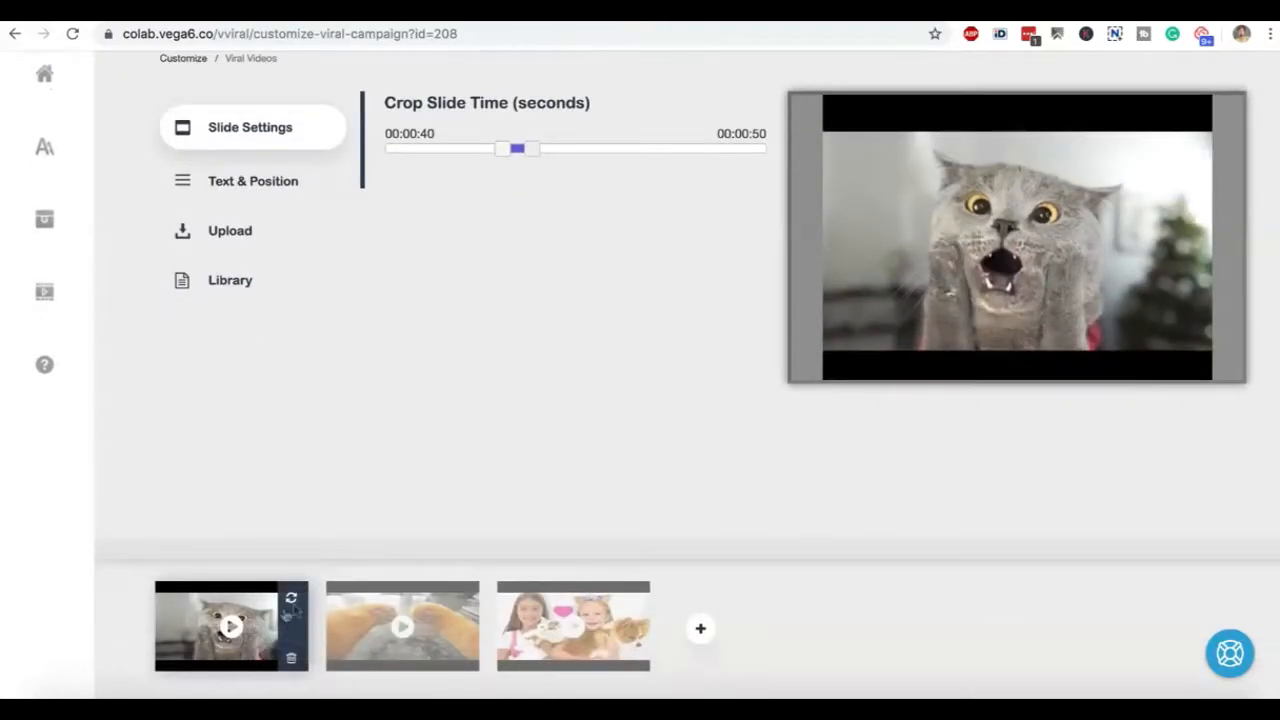
pyautogui.scroll(2, 360, 505)
pyautogui.click(288, 298)
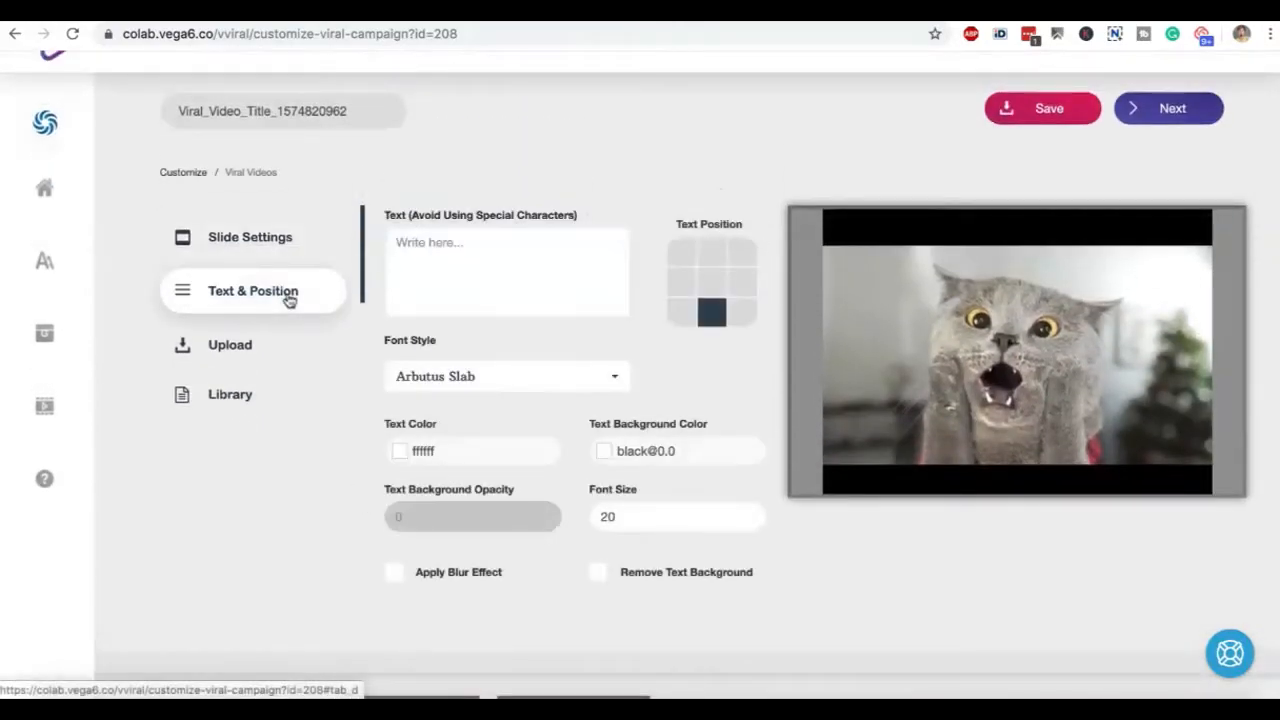
pyautogui.click(266, 348)
pyautogui.click(283, 398)
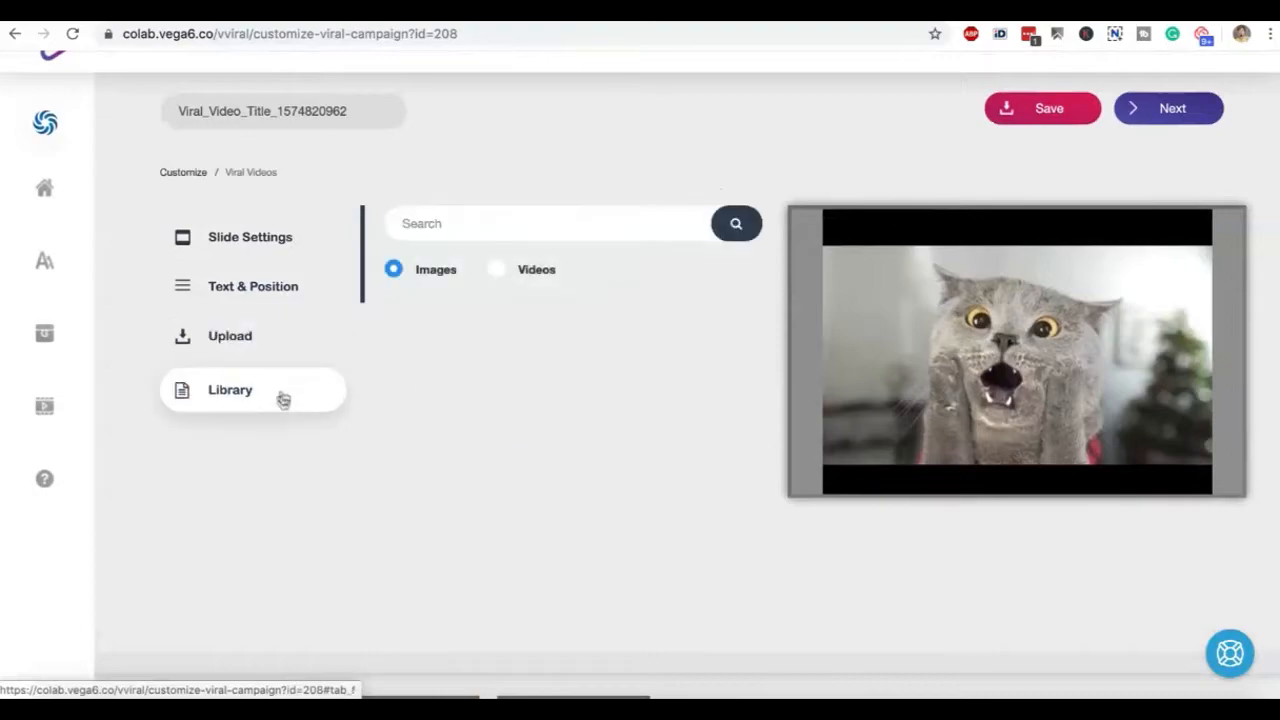
pyautogui.click(274, 257)
pyautogui.scroll(-4, 307, 385)
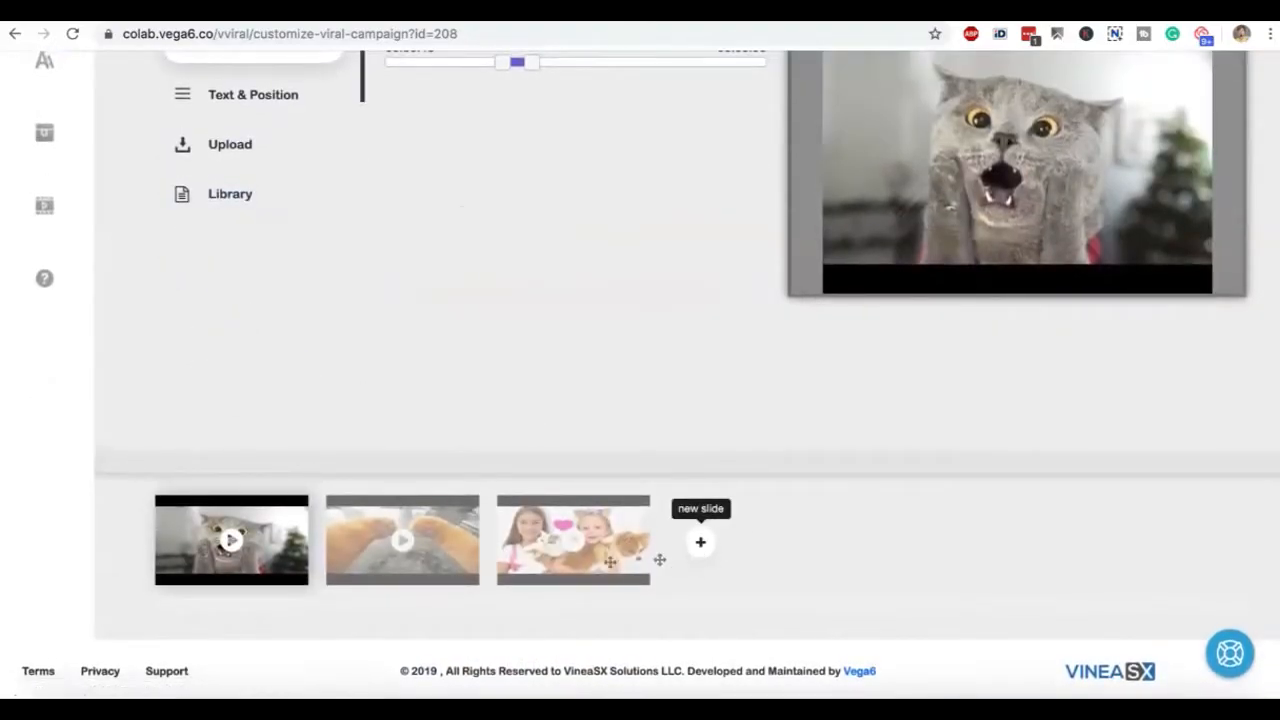
pyautogui.click(432, 572)
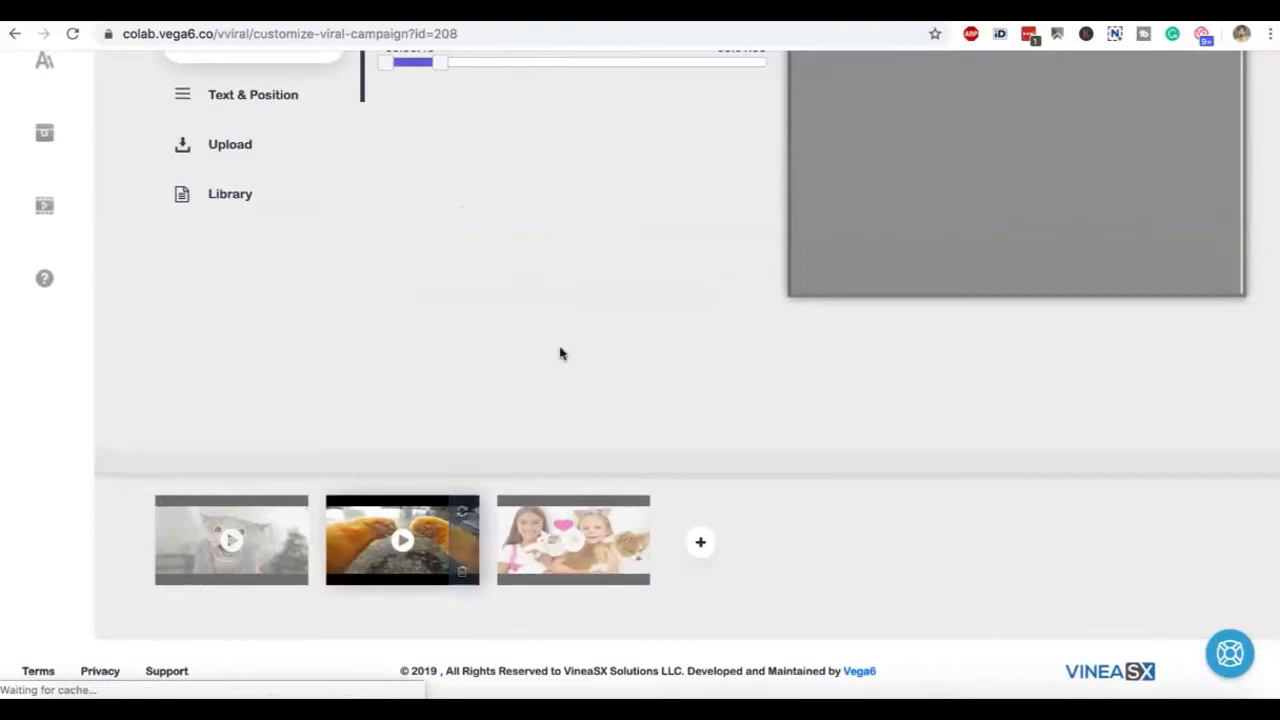
pyautogui.scroll(3, 560, 351)
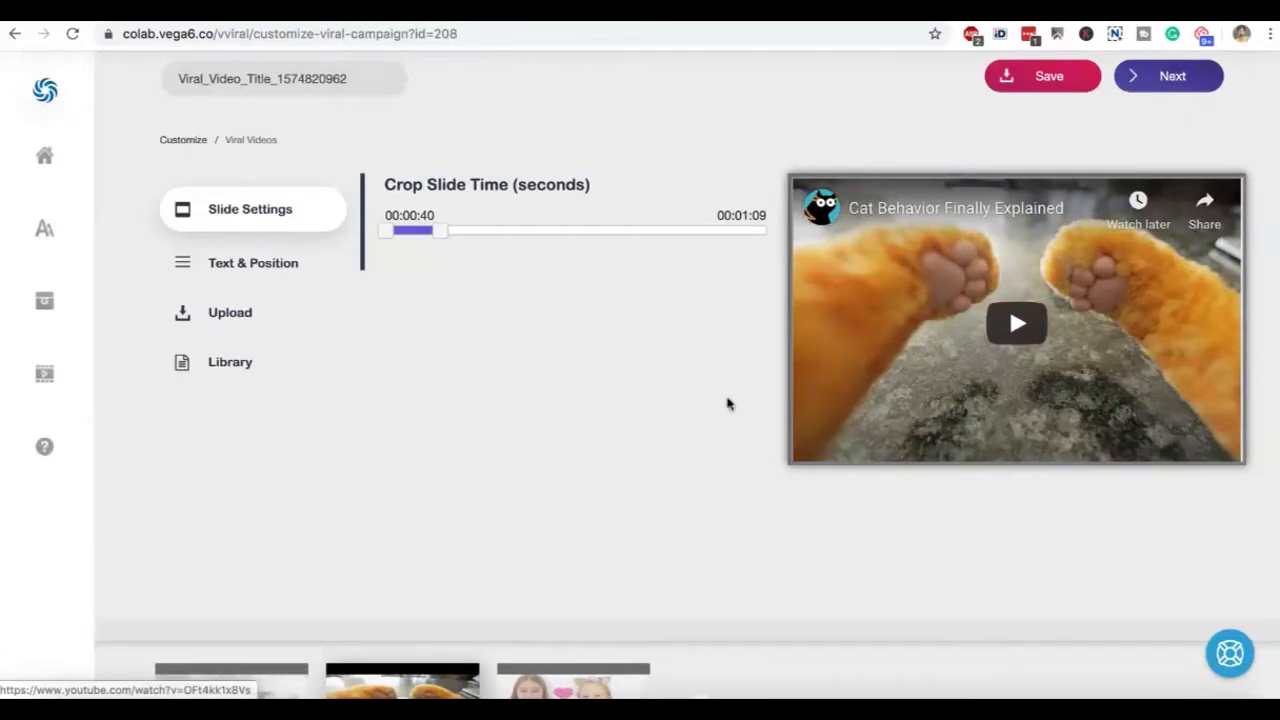
pyautogui.scroll(1, 728, 404)
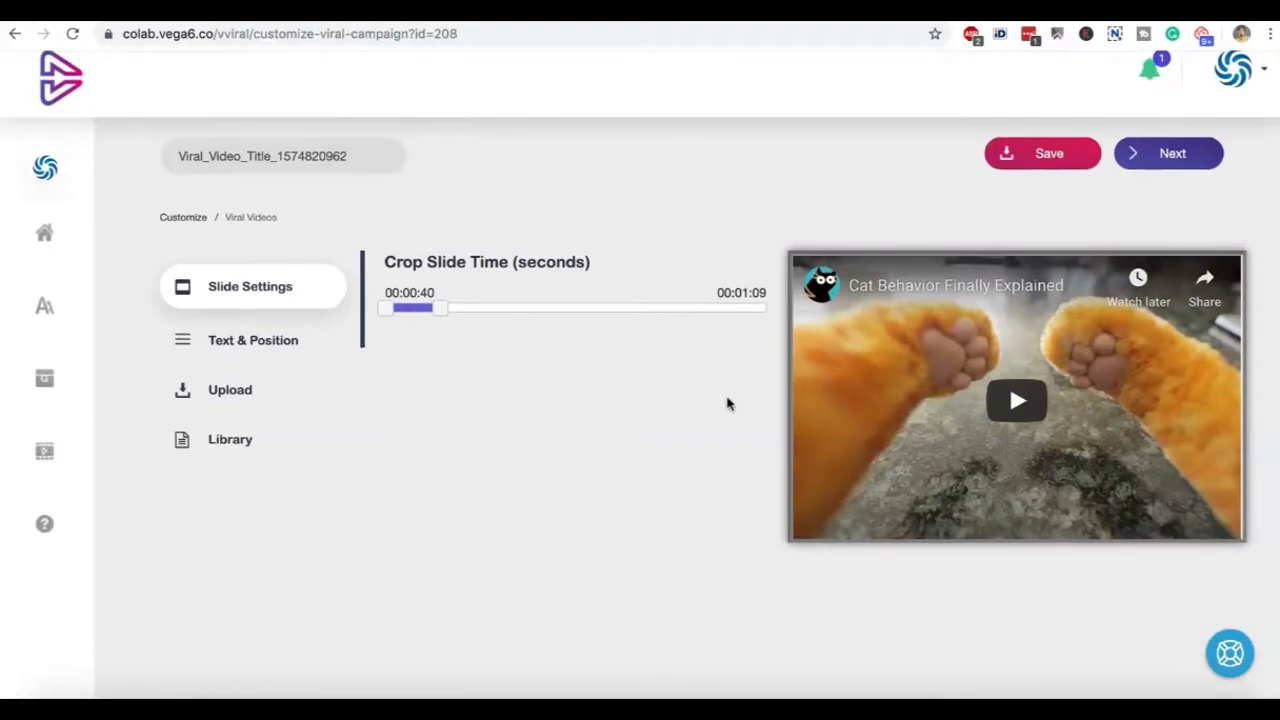
pyautogui.click(262, 340)
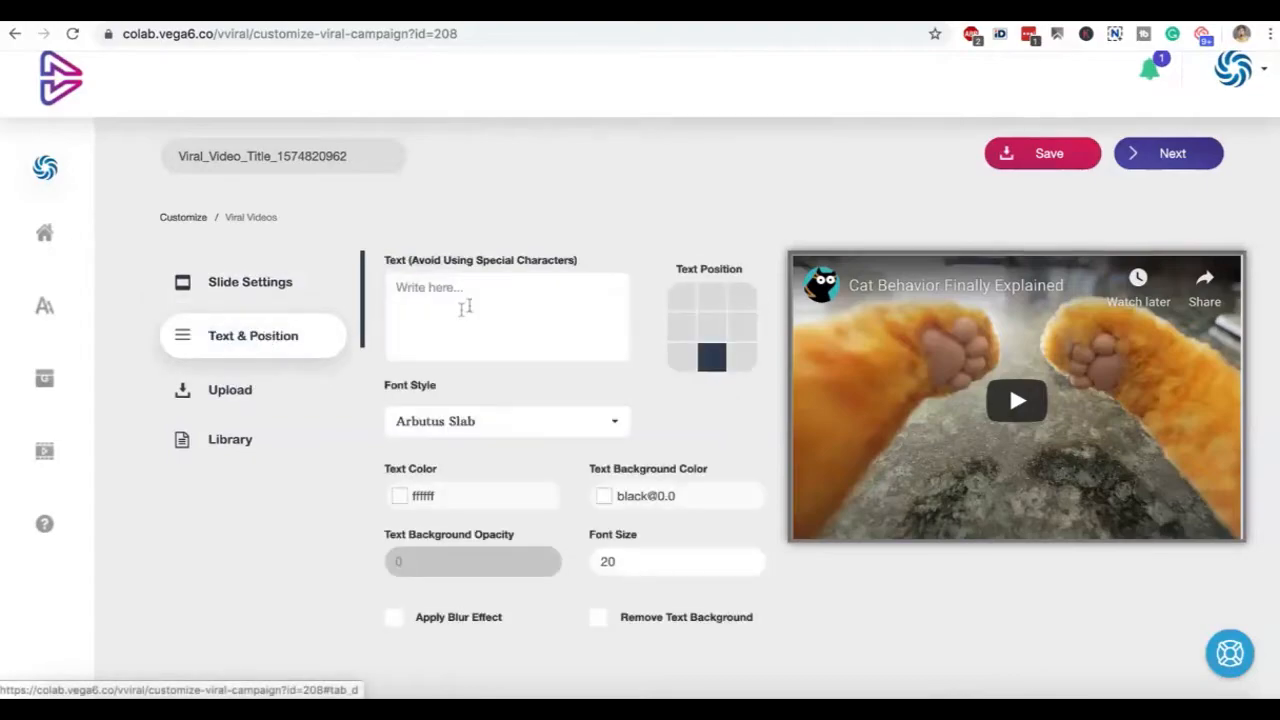
pyautogui.write('www.My')
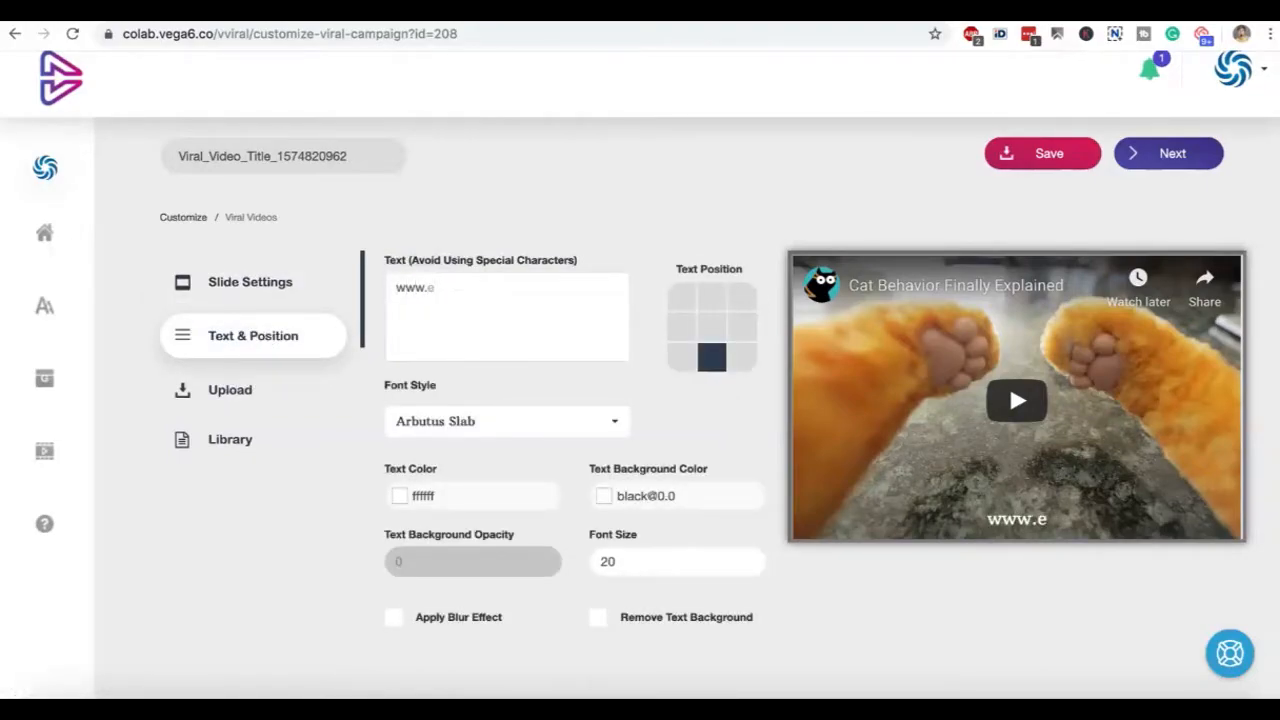
pyautogui.write('e')
pyautogui.press('BackSpace')
pyautogui.press('BackSpace')
pyautogui.write('e')
pyautogui.press('BackSpace')
pyautogui.write('yeCom')
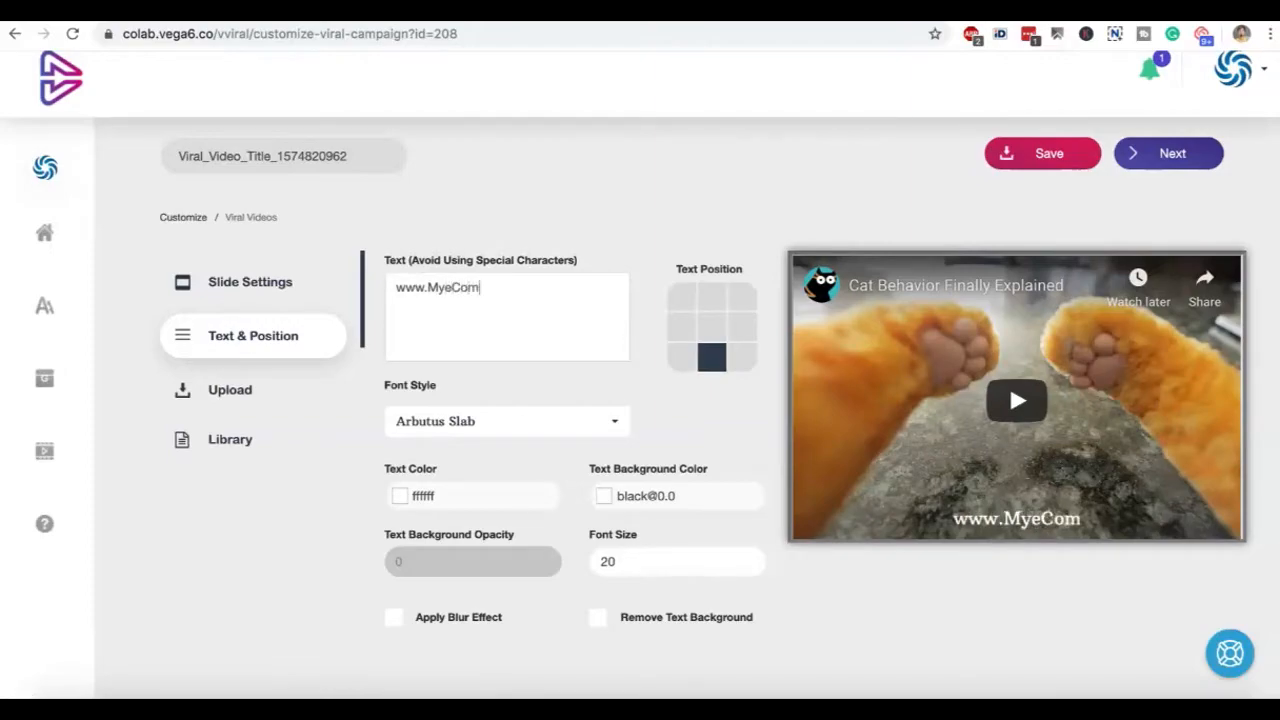
pyautogui.write('Store.com')
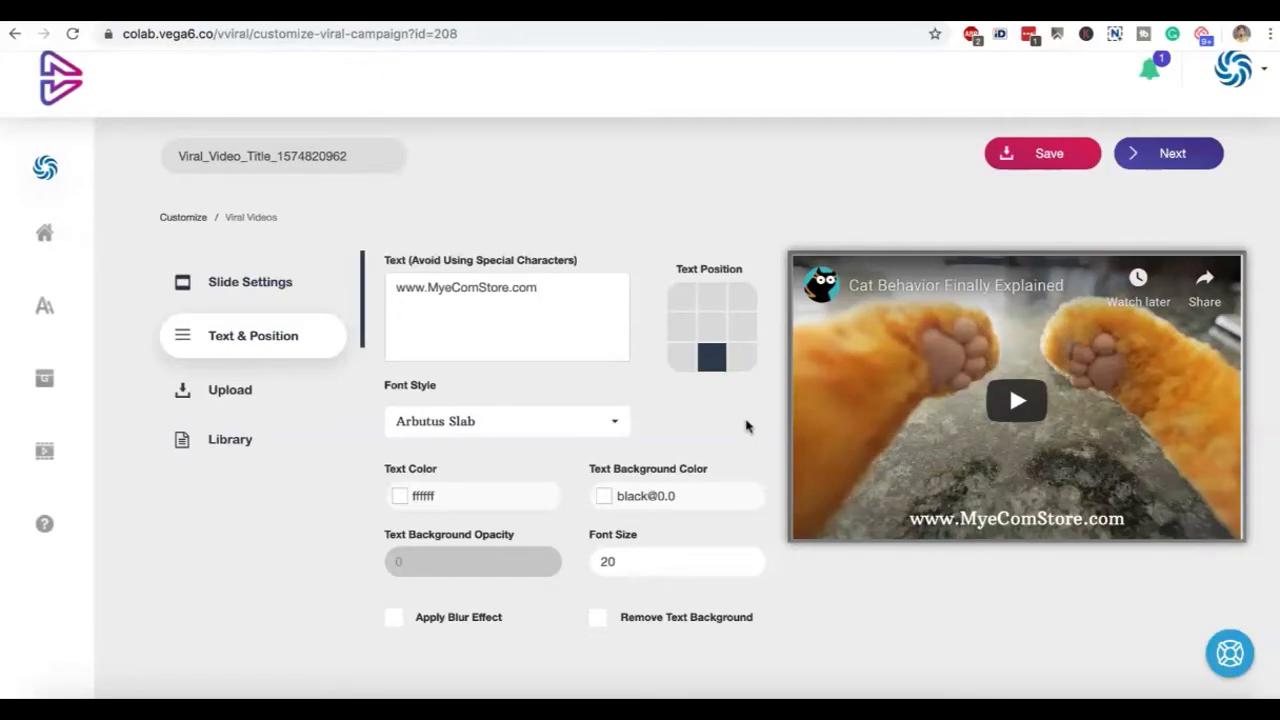
pyautogui.scroll(-5, 745, 427)
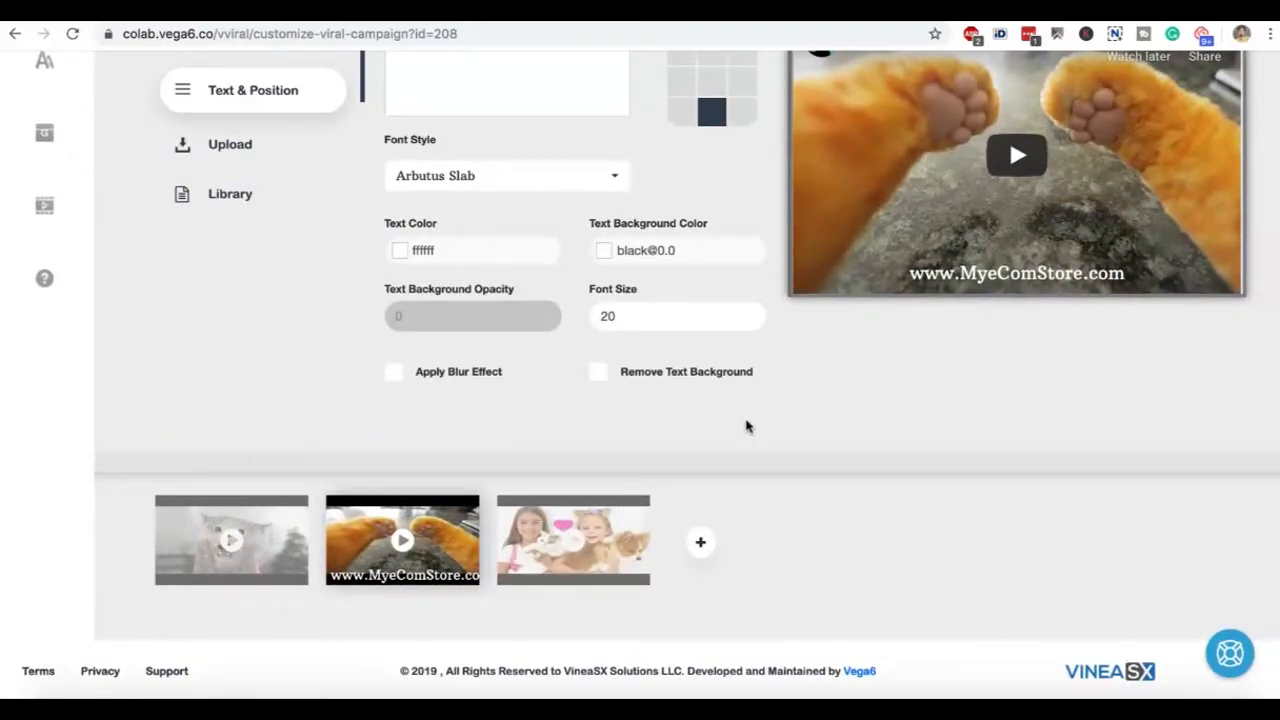
pyautogui.scroll(5, 745, 427)
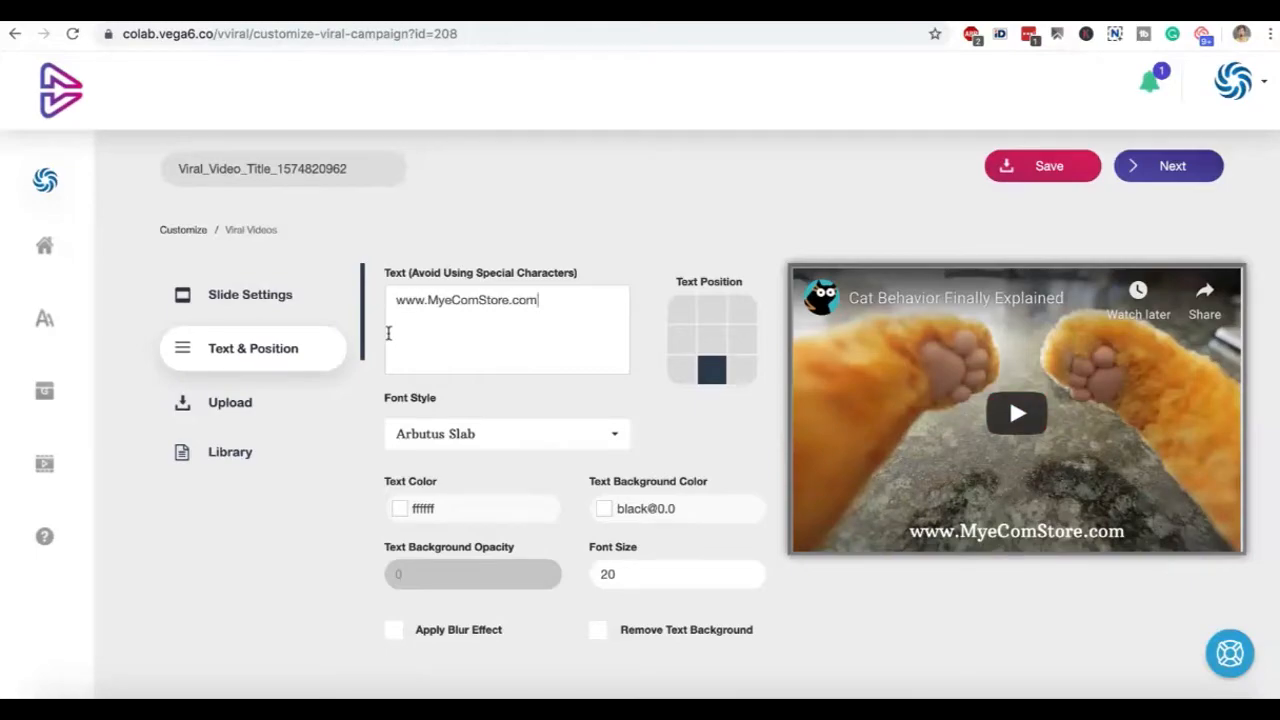
pyautogui.scroll(-3, 388, 333)
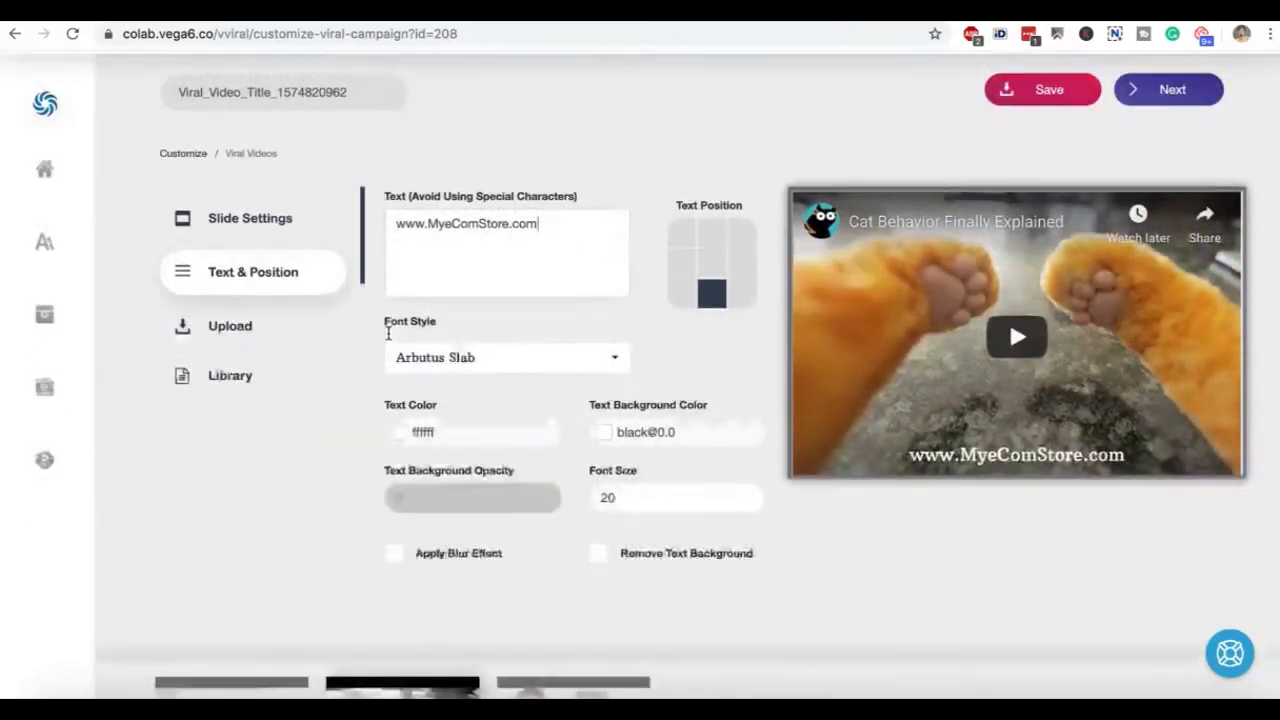
pyautogui.scroll(-2, 388, 338)
pyautogui.scroll(5, 388, 338)
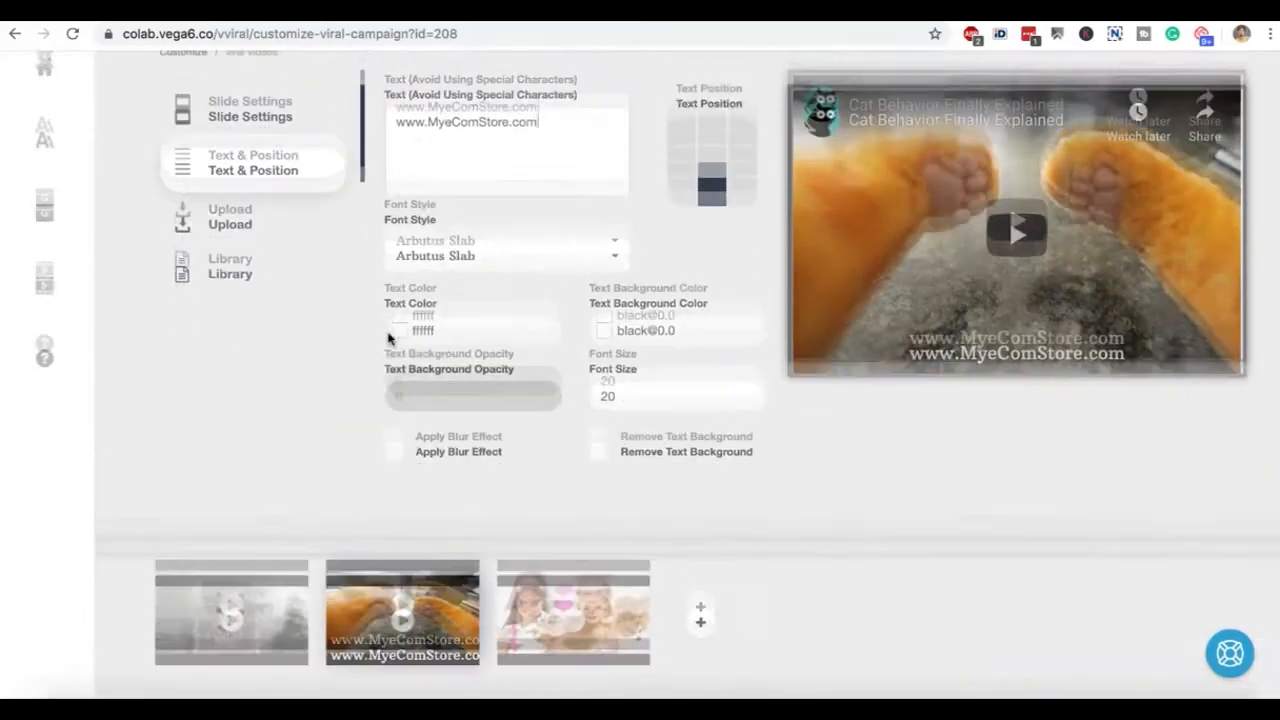